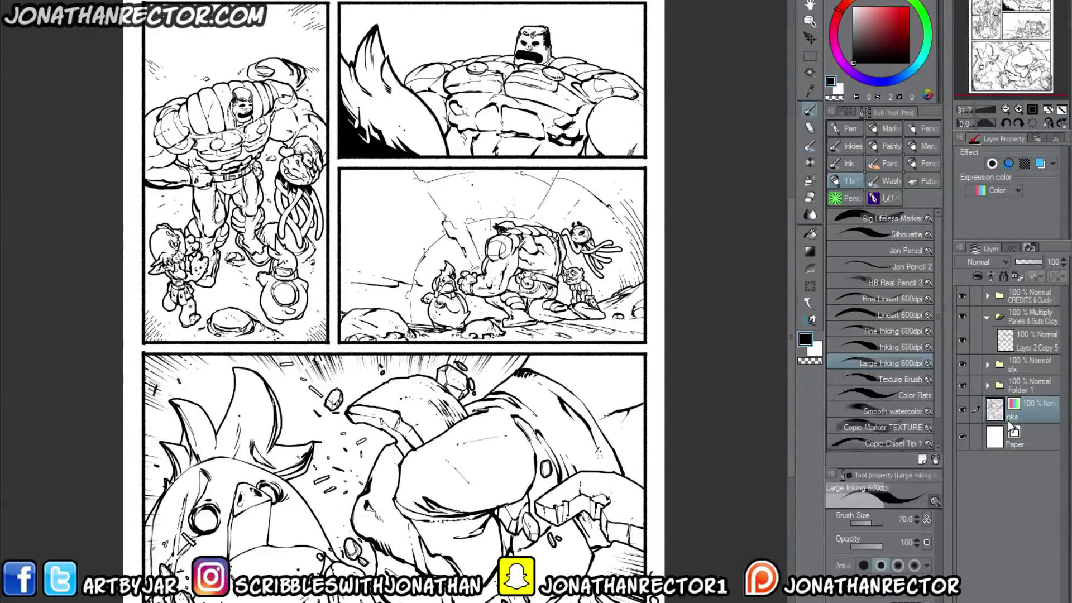
# Toggle the inks layer's visibility off and on to check which artwork it holds.
pyautogui.click(962, 409)
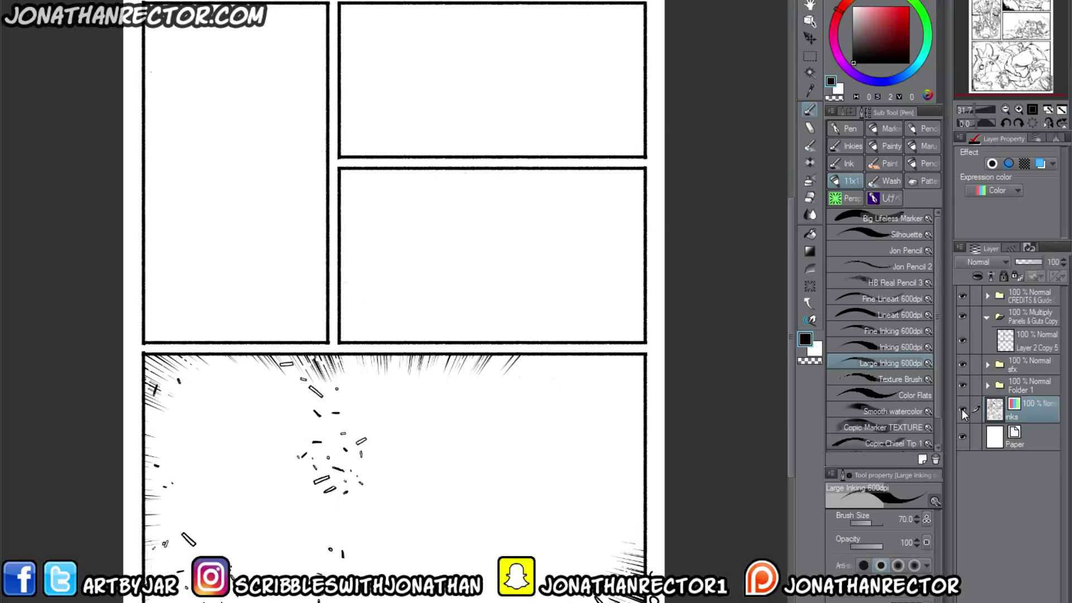
pyautogui.click(961, 409)
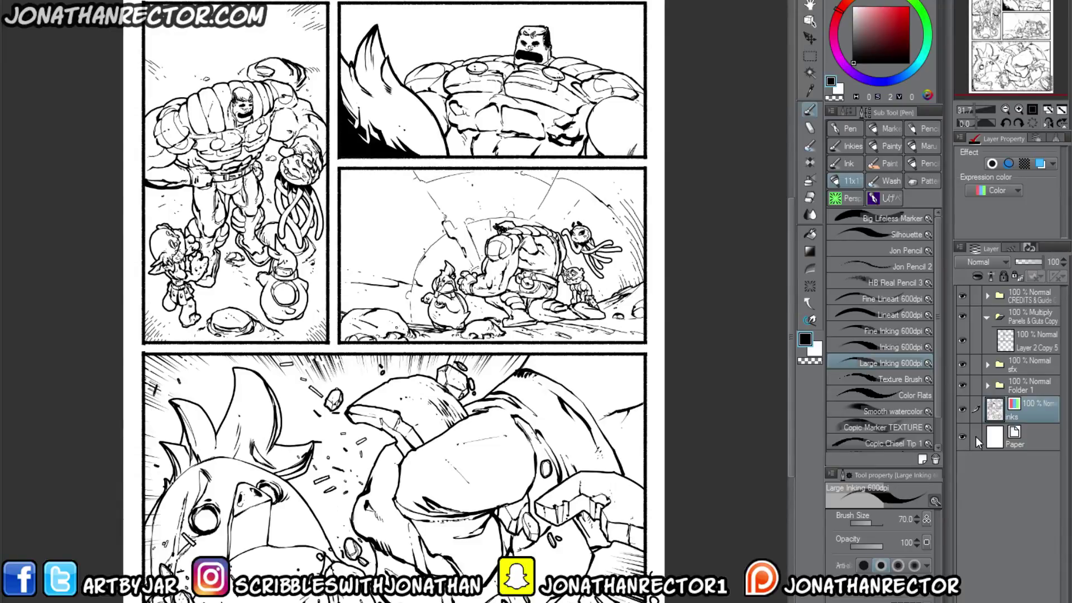
pyautogui.click(963, 411)
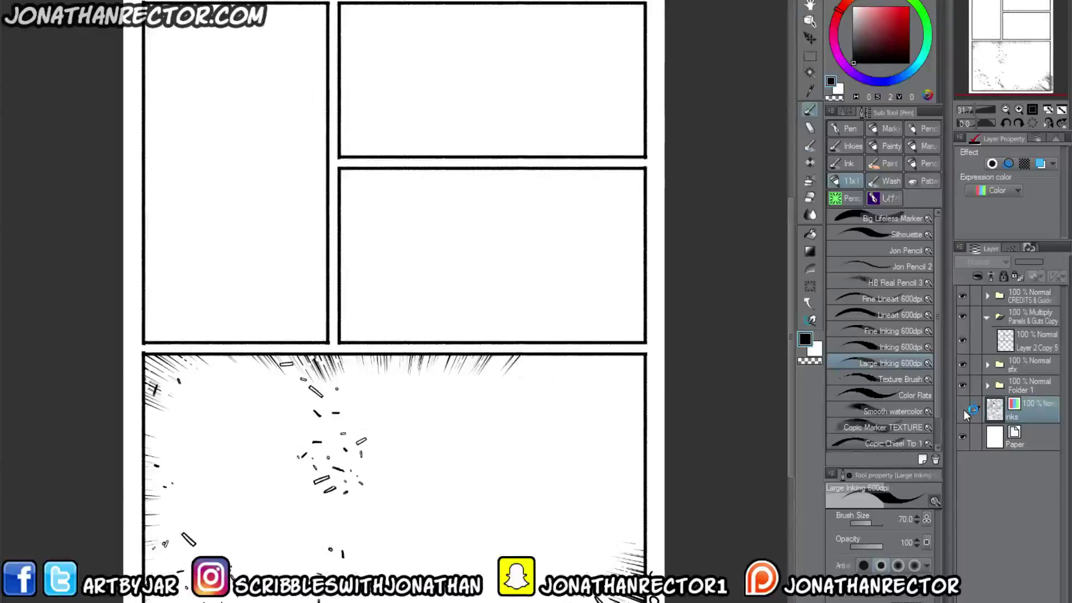
pyautogui.click(963, 411)
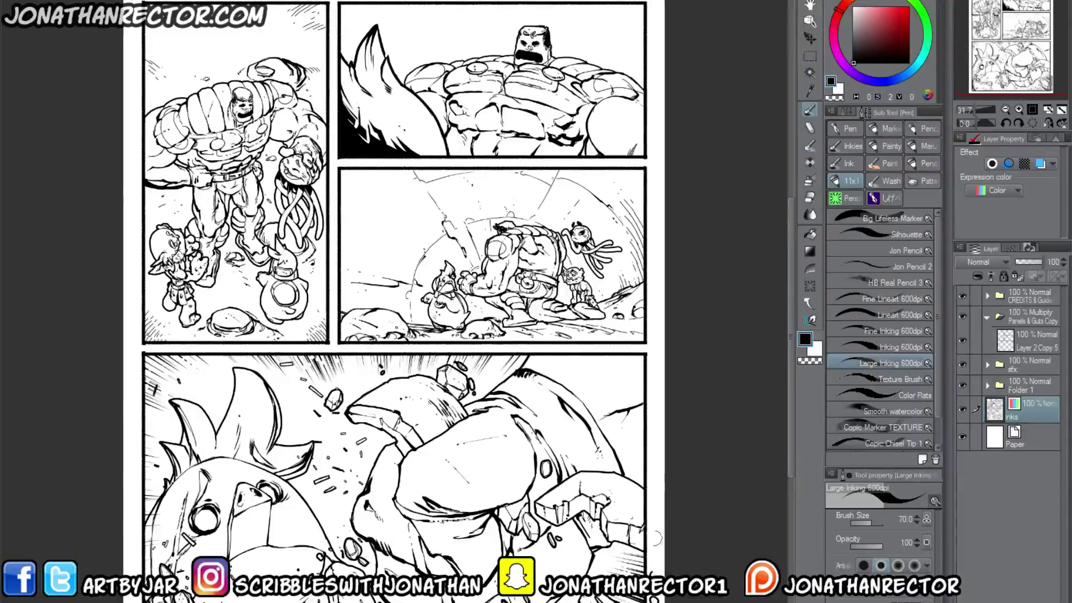
# Convert the inks layer's brightness to opacity to remove the white behind its line art.
pyautogui.click(42, 1)
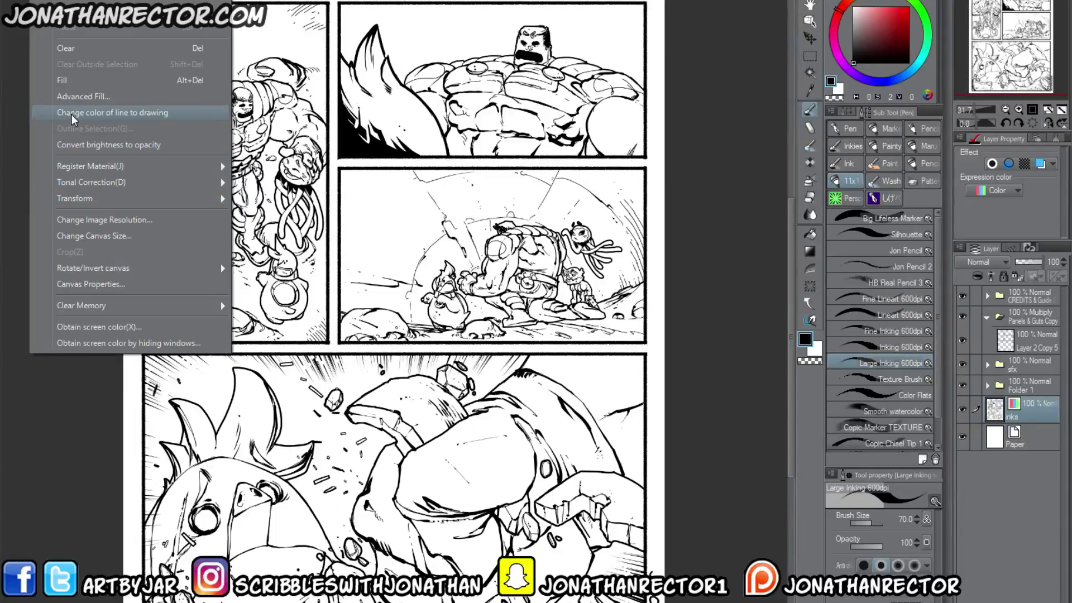
pyautogui.click(73, 147)
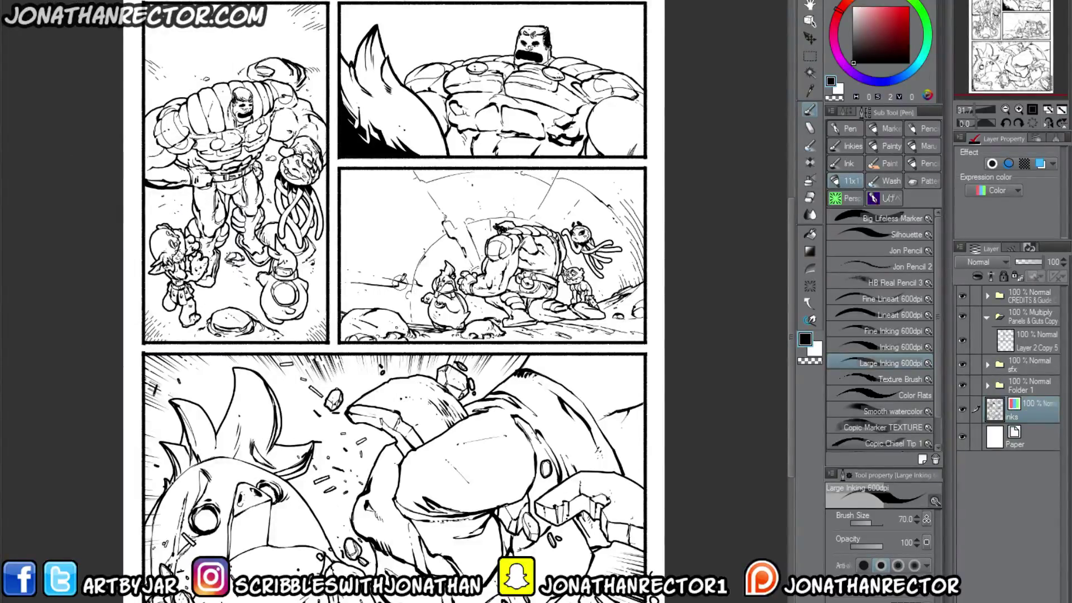
# Hide the Paper layer to inspect the transparent line art up close, and show the layer again.
pyautogui.click(962, 436)
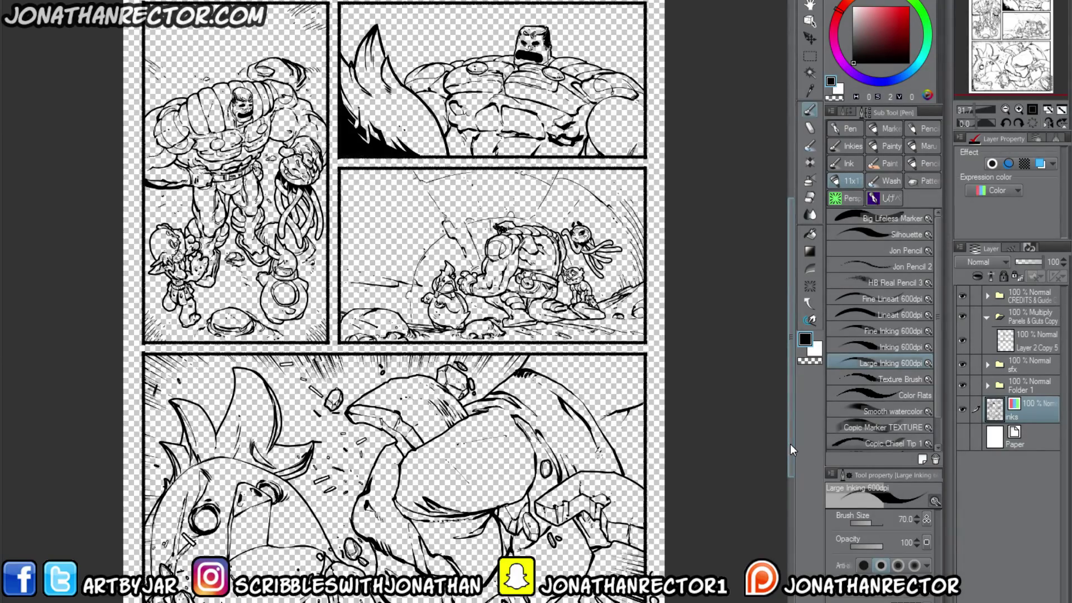
pyautogui.hotkey('ctrl', '+')
pyautogui.hotkey('ctrl', '+')
pyautogui.hotkey('ctrl', '+')
pyautogui.hotkey('ctrl', '+')
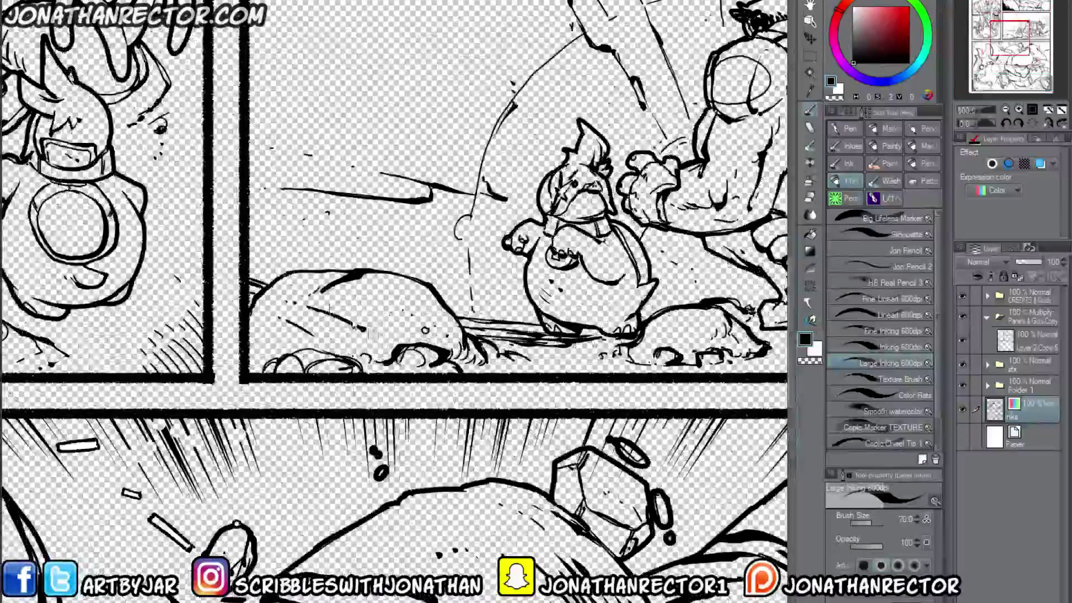
pyautogui.moveTo(194, 228); pyautogui.dragTo(515, 505)
pyautogui.moveTo(375, 336); pyautogui.dragTo(525, 494)
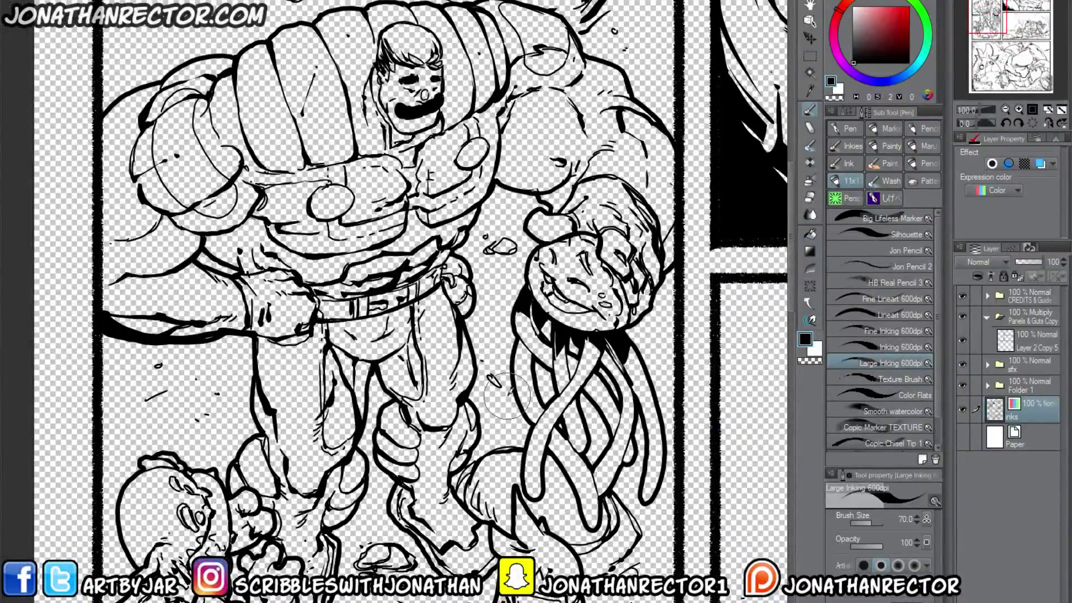
pyautogui.click(963, 436)
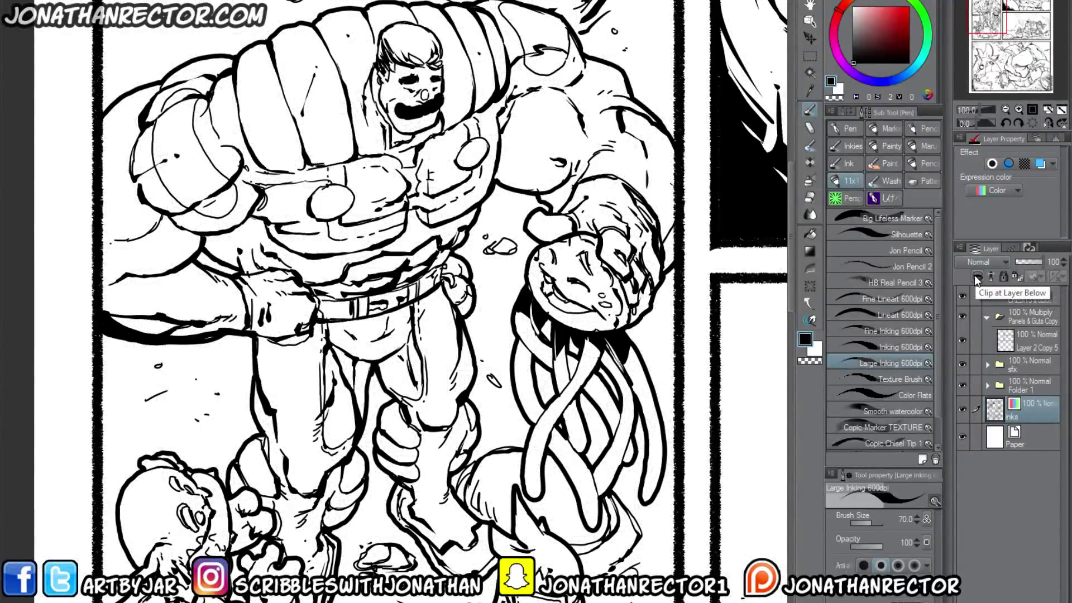
# Try recolouring the large figure's lines in red with transparent pixels locked on the inks layer, and undo the strokes and lock.
pyautogui.click(1016, 276)
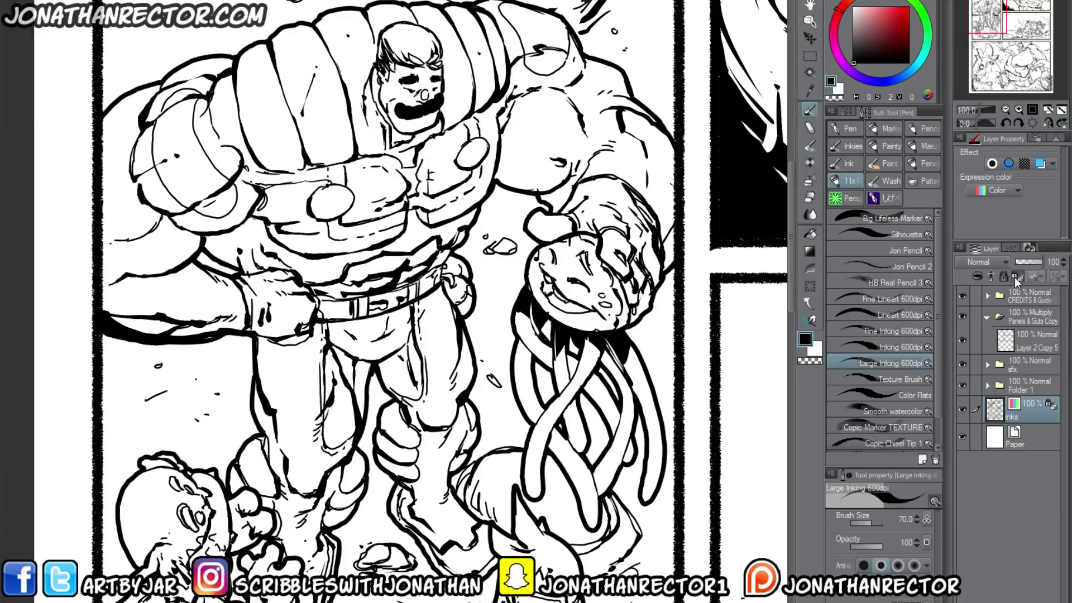
pyautogui.moveTo(905, 21); pyautogui.dragTo(911, 5)
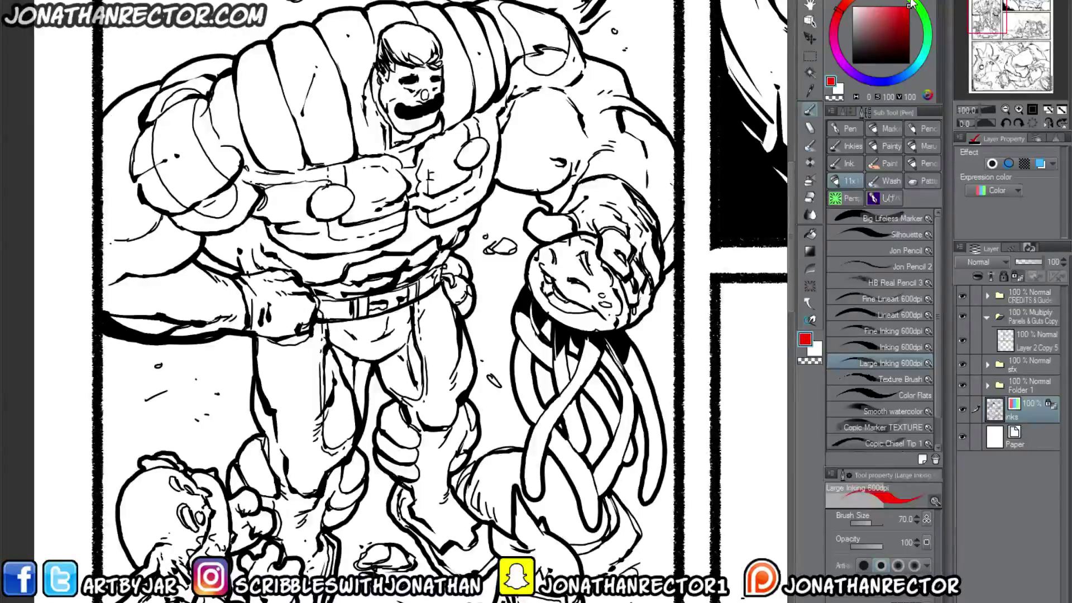
pyautogui.moveTo(431, 210); pyautogui.dragTo(451, 239)
pyautogui.moveTo(425, 151)
pyautogui.mouseDown()
pyautogui.moveTo(433, 117)
pyautogui.moveTo(414, 139)
pyautogui.moveTo(390, 84)
pyautogui.moveTo(398, 53)
pyautogui.moveTo(524, 120)
pyautogui.moveTo(607, 129)
pyautogui.moveTo(626, 164)
pyautogui.mouseUp()
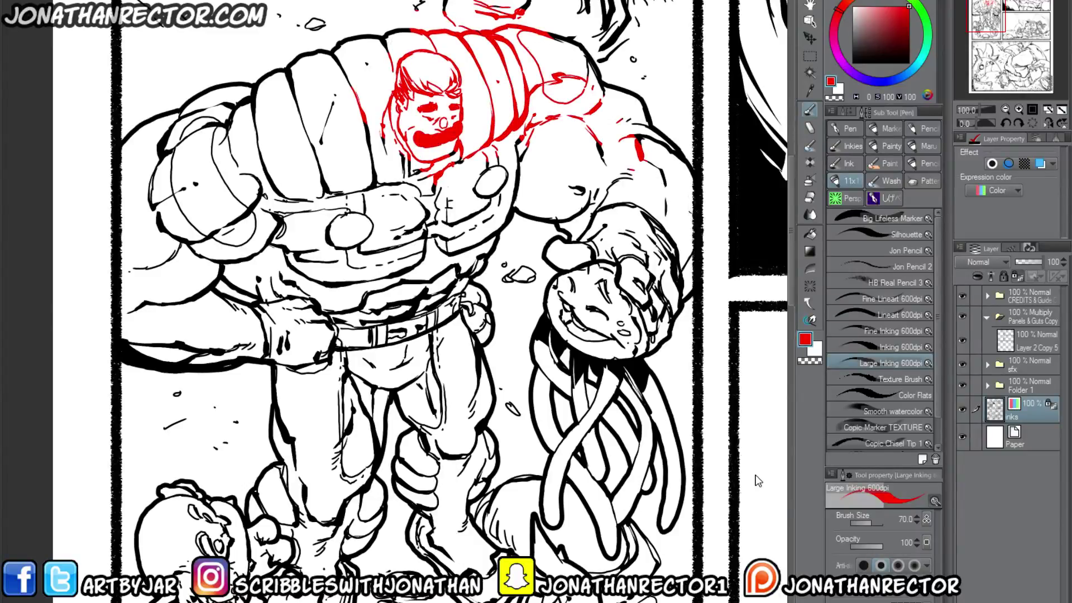
pyautogui.hotkey('ctrl', 'z')
pyautogui.click(1044, 407)
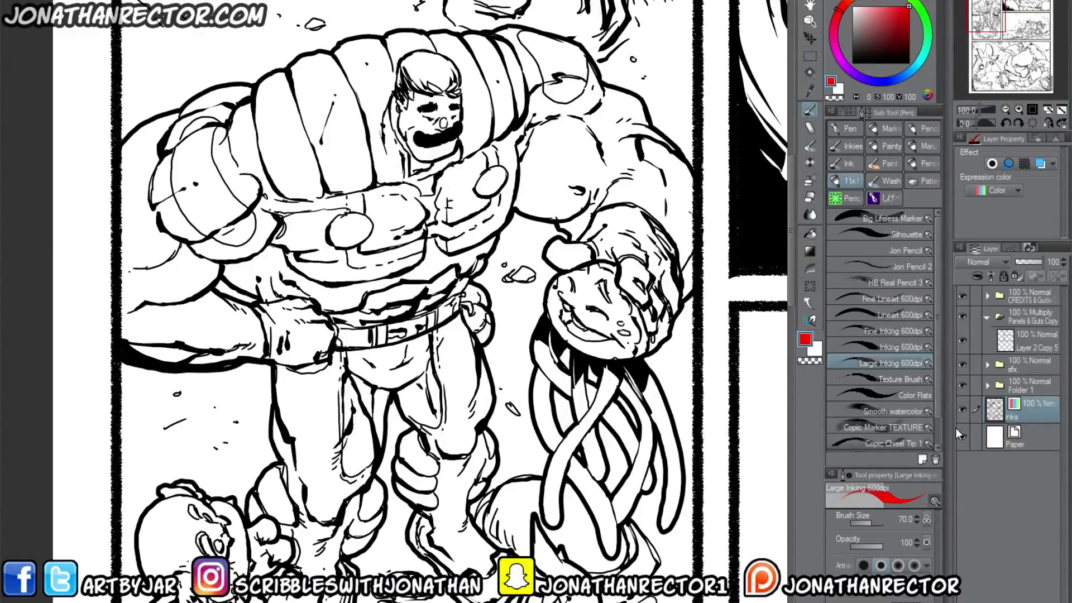
# Add a new raster layer directly above the Paper layer and set its expression color to Color.
pyautogui.click(1033, 439)
pyautogui.scroll(-1, 570, 505)
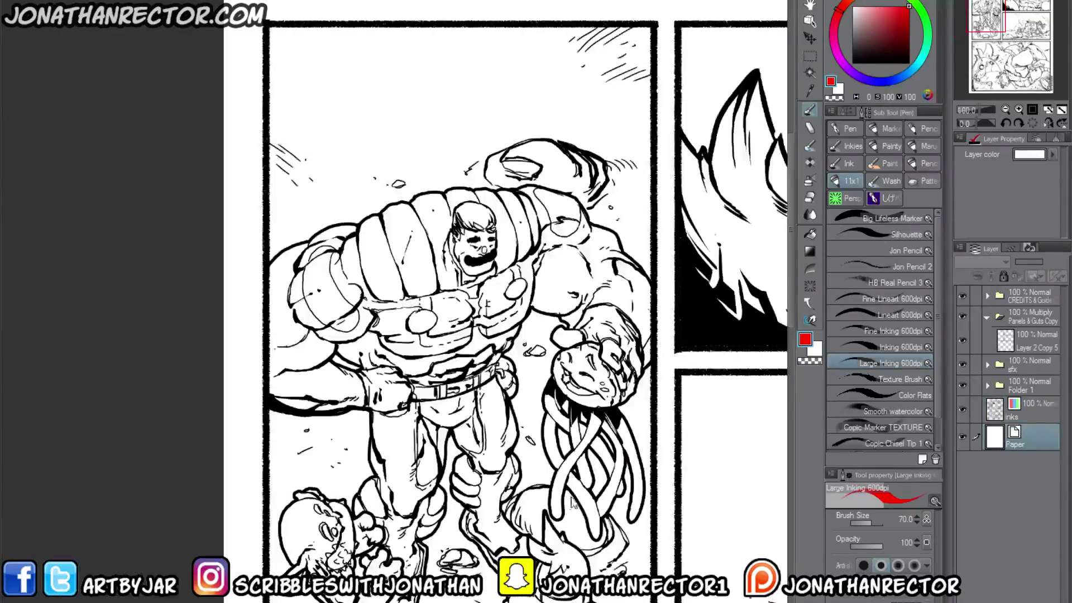
pyautogui.scroll(-1, 571, 505)
pyautogui.moveTo(571, 505); pyautogui.dragTo(277, 269)
pyautogui.scroll(1, 378, 314)
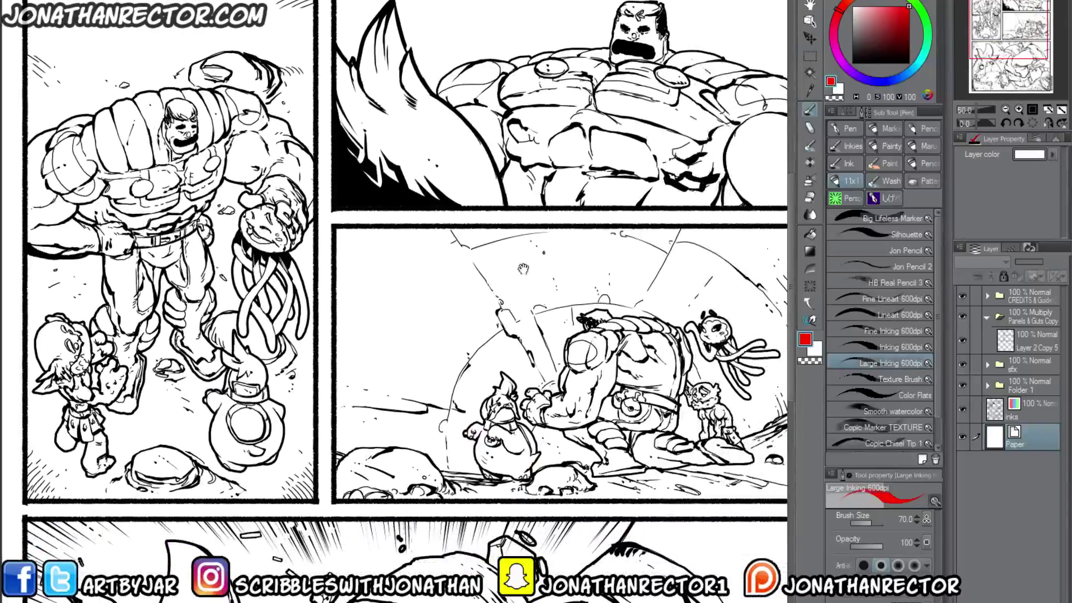
pyautogui.moveTo(225, 361); pyautogui.dragTo(417, 425)
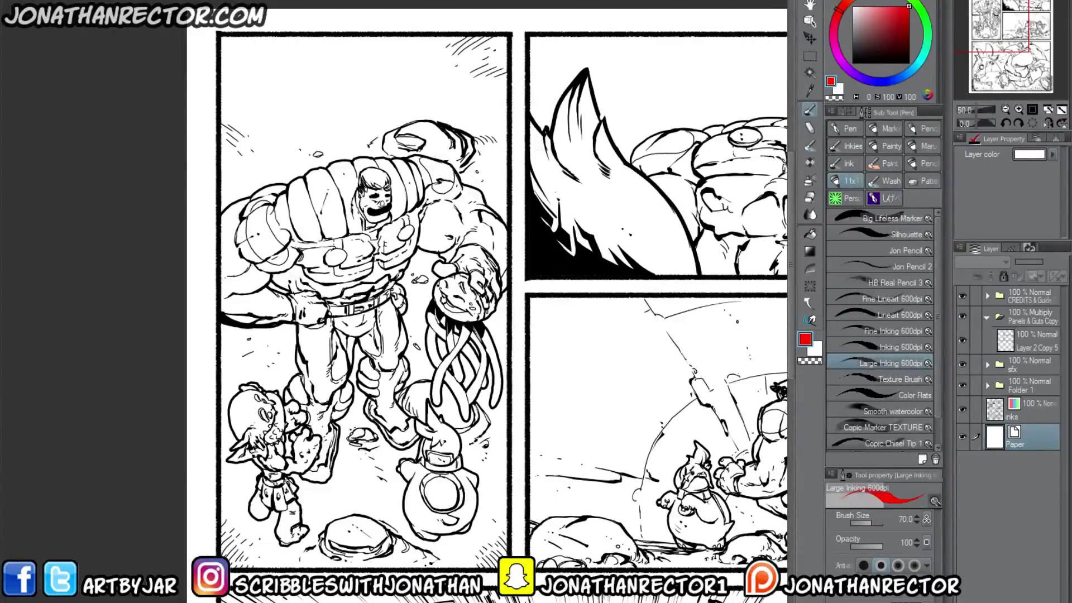
pyautogui.hotkey('ctrl', 'shift', 'n')
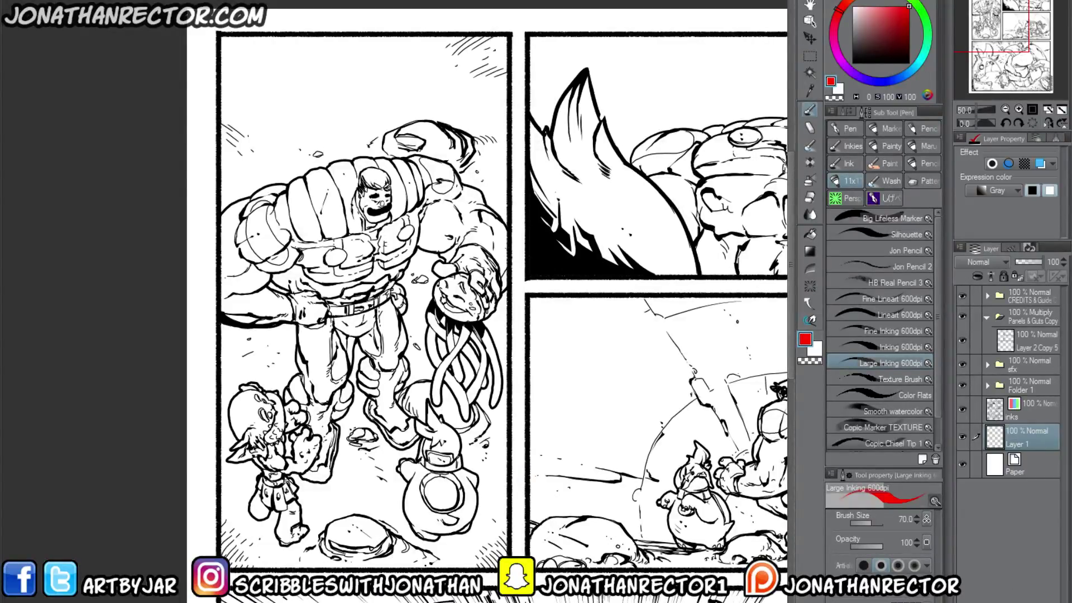
pyautogui.click(974, 190)
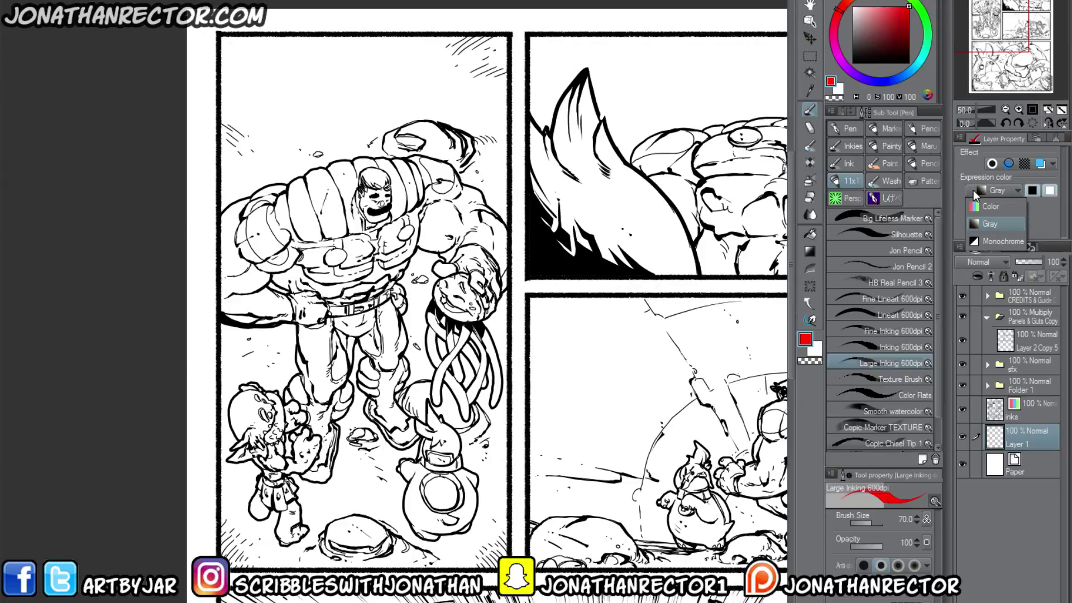
pyautogui.click(978, 201)
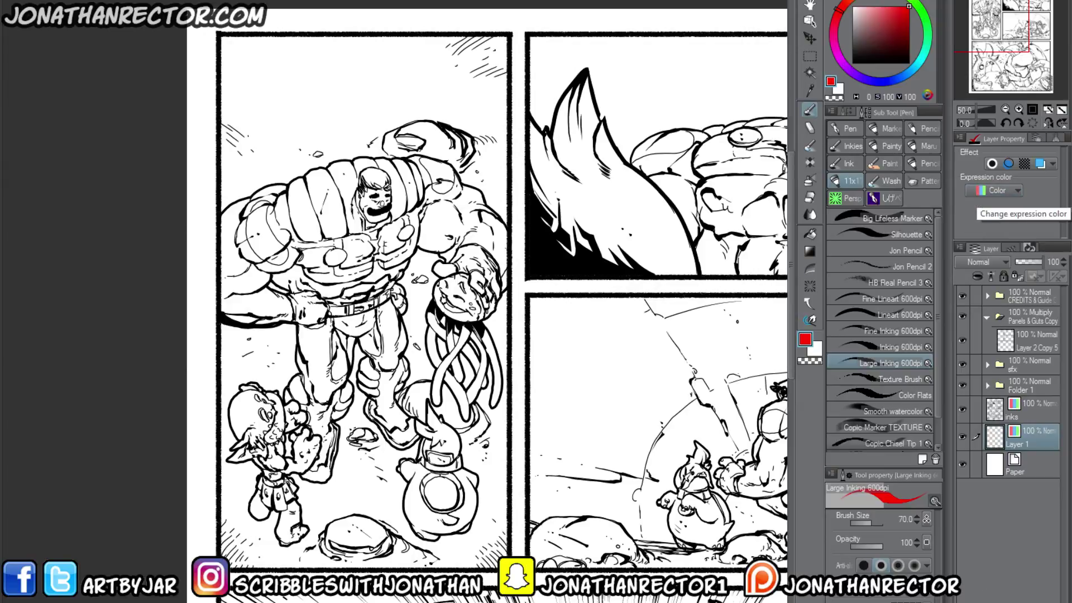
# Open the Color Set palette over the canvas, load Jesop King Flats and pick its first blue swatch.
pyautogui.moveTo(840, 2); pyautogui.dragTo(618, 170)
pyautogui.click(704, 182)
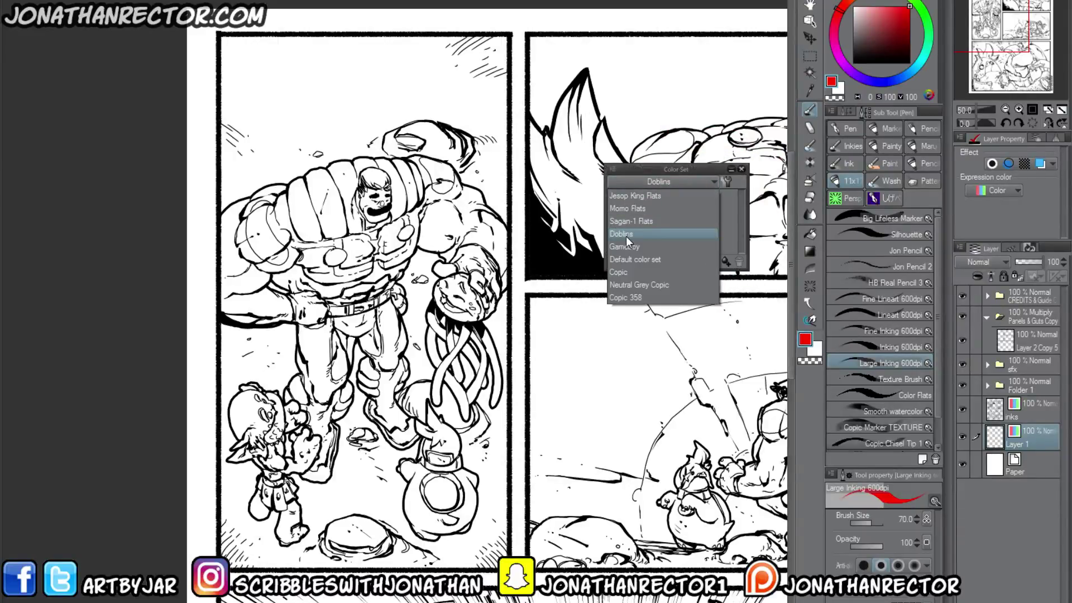
pyautogui.click(621, 195)
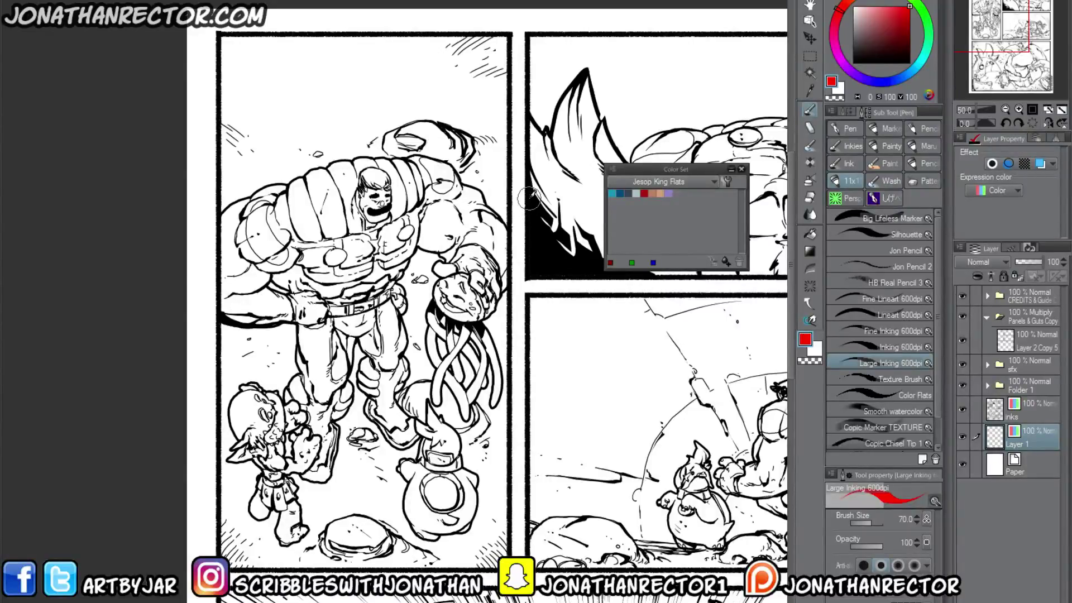
pyautogui.click(612, 193)
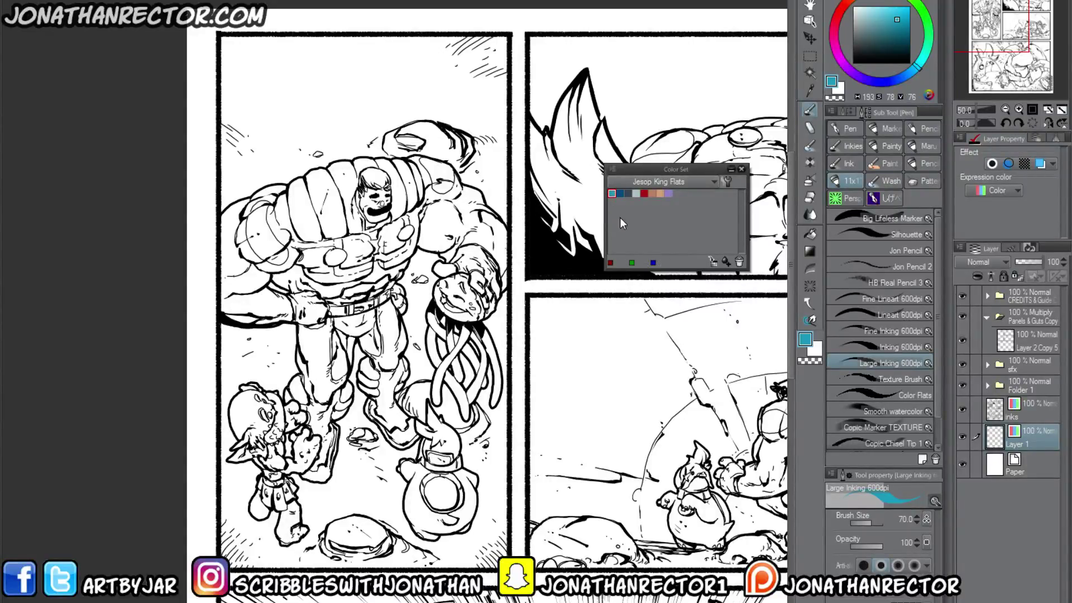
# Switch to the Fill tool that refers to all layers, with the large figure in the first panel in view.
pyautogui.scroll(2, 290, 310)
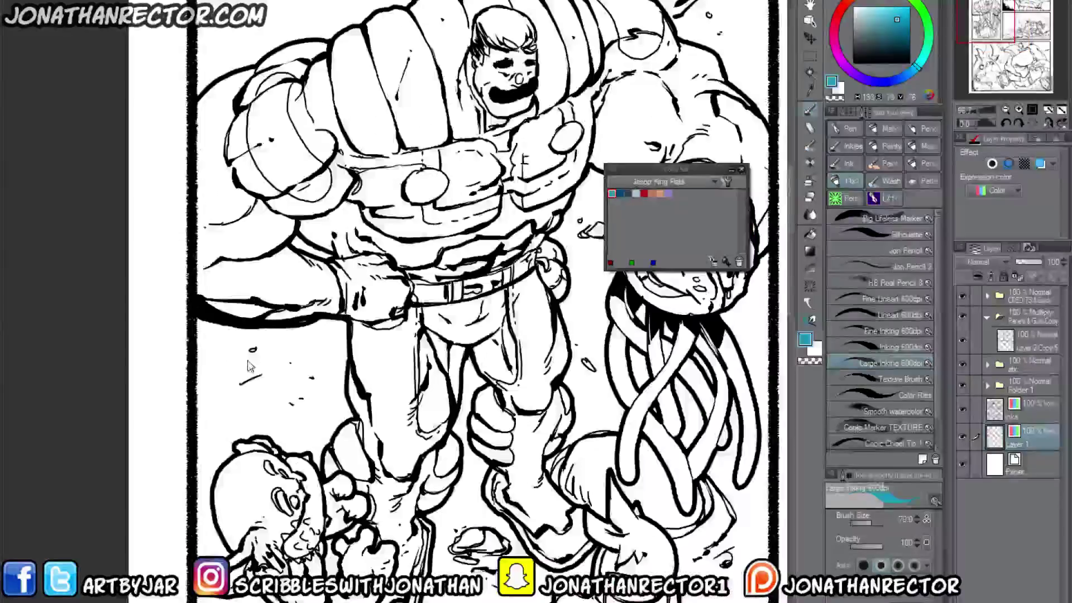
pyautogui.moveTo(331, 386); pyautogui.dragTo(179, 480)
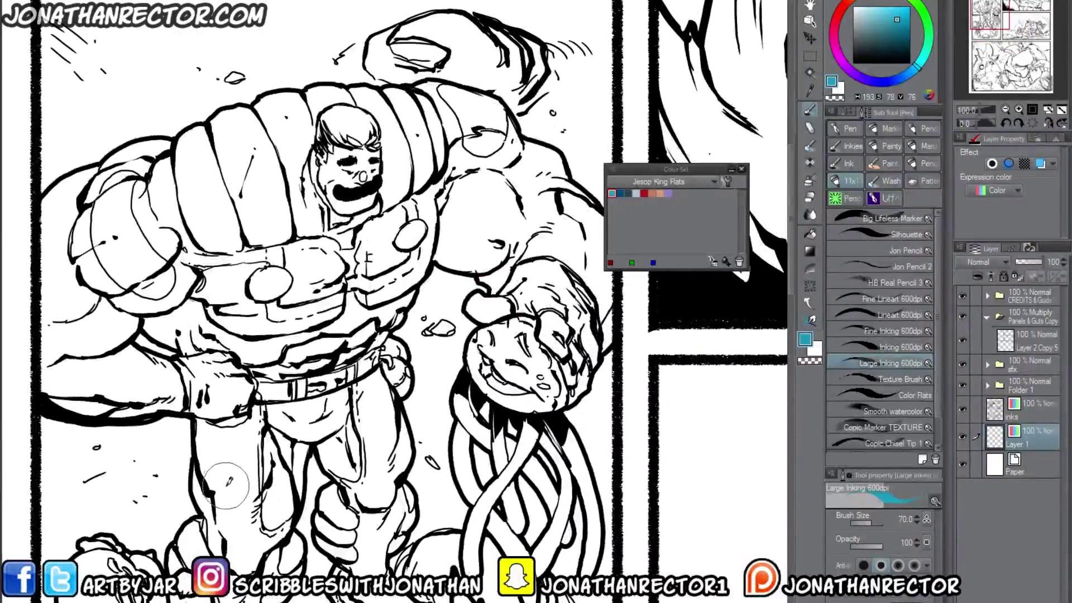
pyautogui.moveTo(226, 419); pyautogui.dragTo(271, 308)
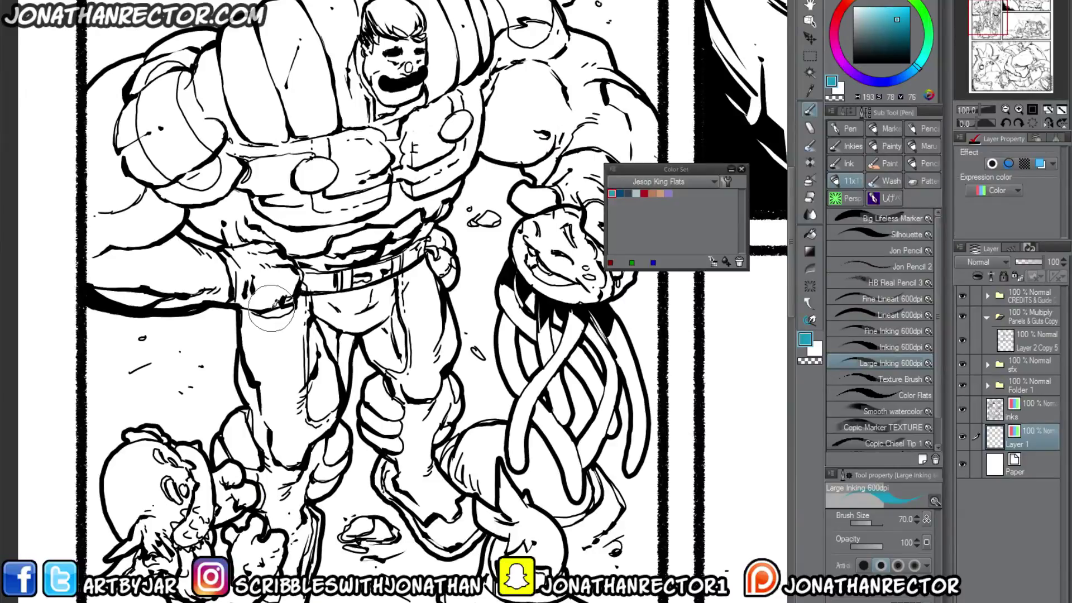
pyautogui.click(811, 238)
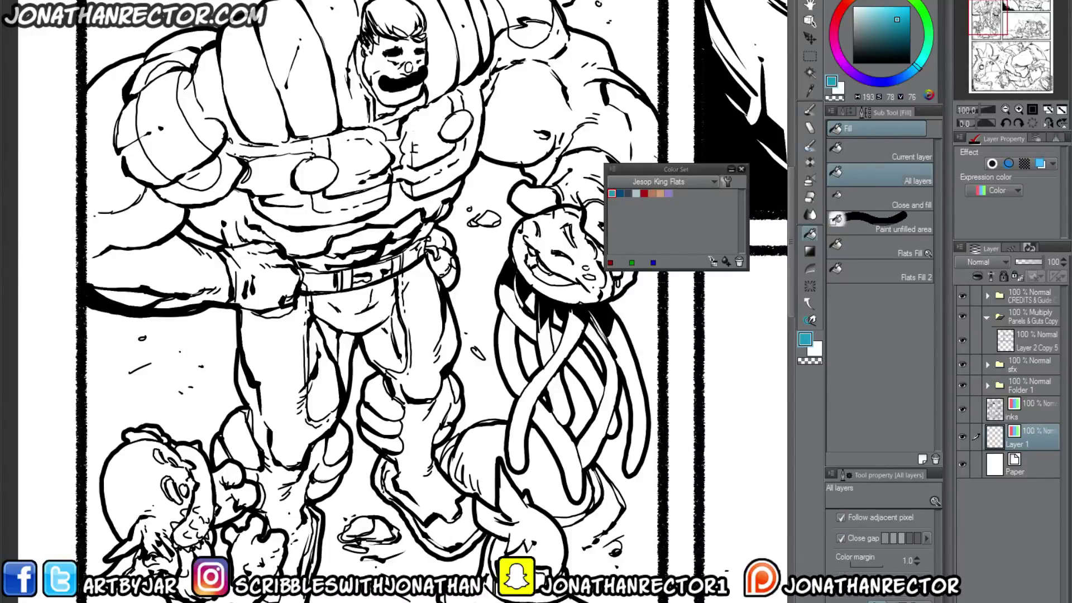
pyautogui.moveTo(417, 433); pyautogui.dragTo(371, 447)
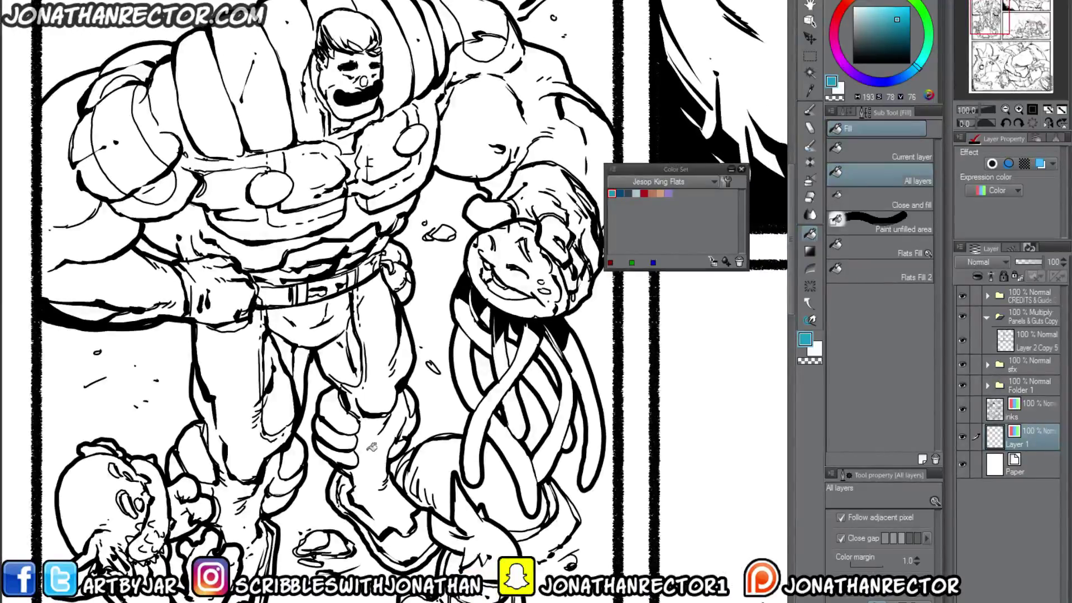
pyautogui.moveTo(321, 285); pyautogui.dragTo(359, 341)
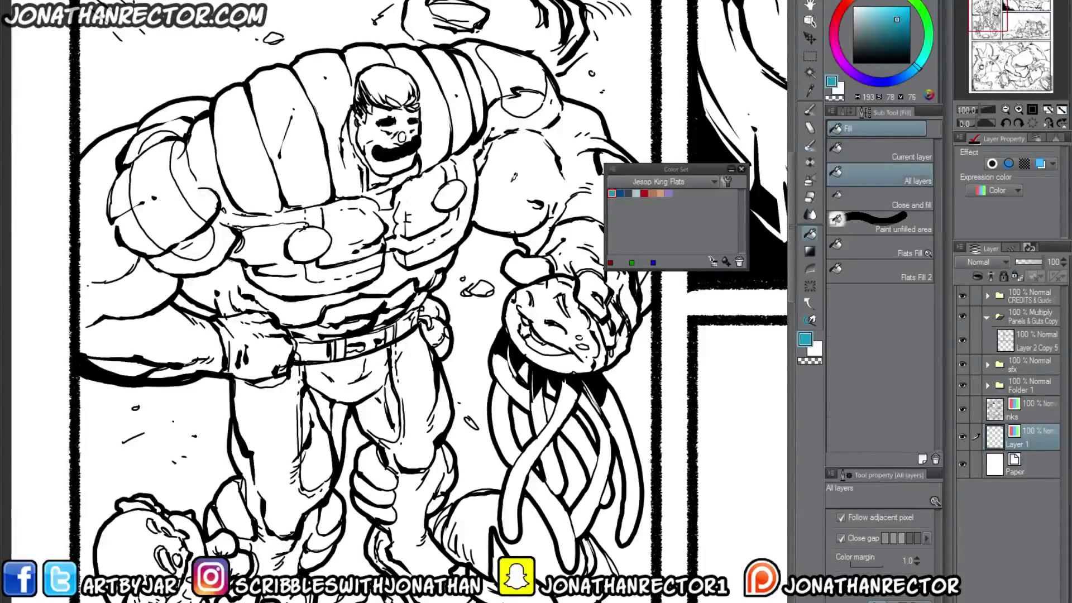
# Switch to the Figure tool's Lasso fill in the direct draw group.
pyautogui.press('p')
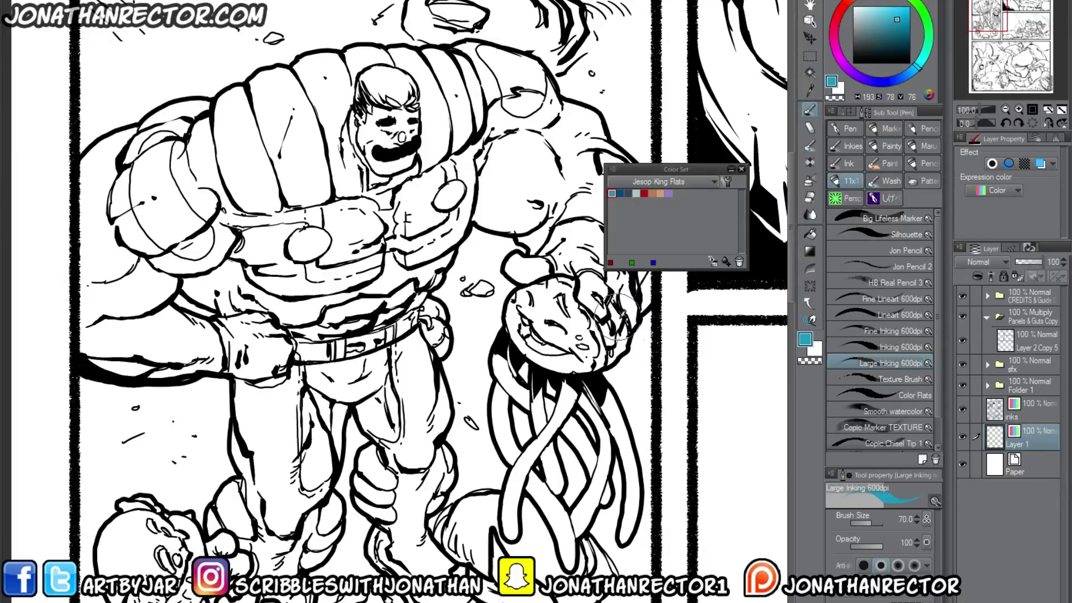
pyautogui.click(809, 285)
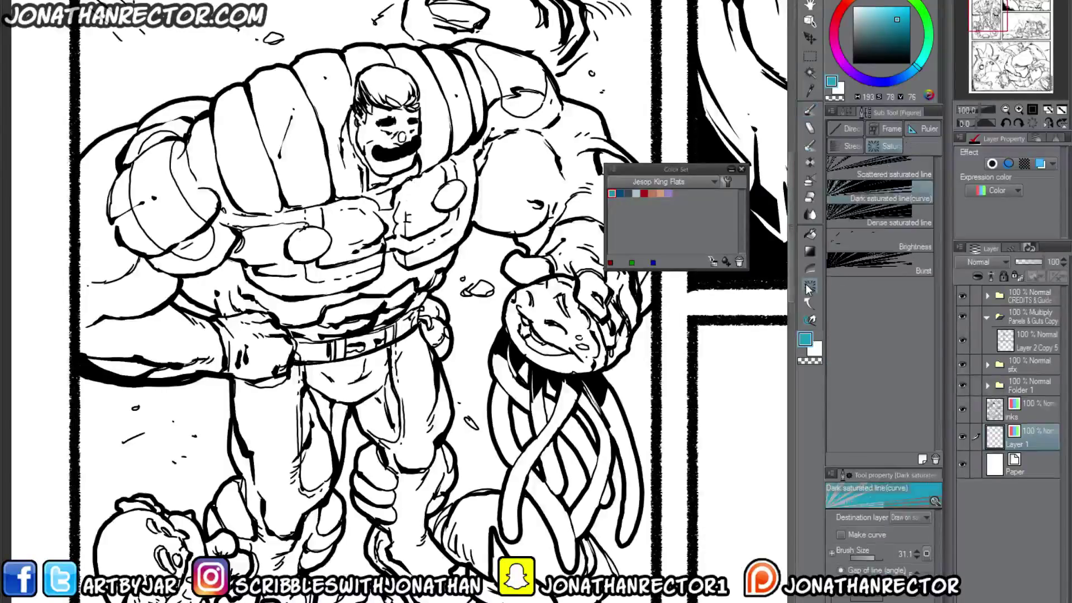
pyautogui.click(841, 128)
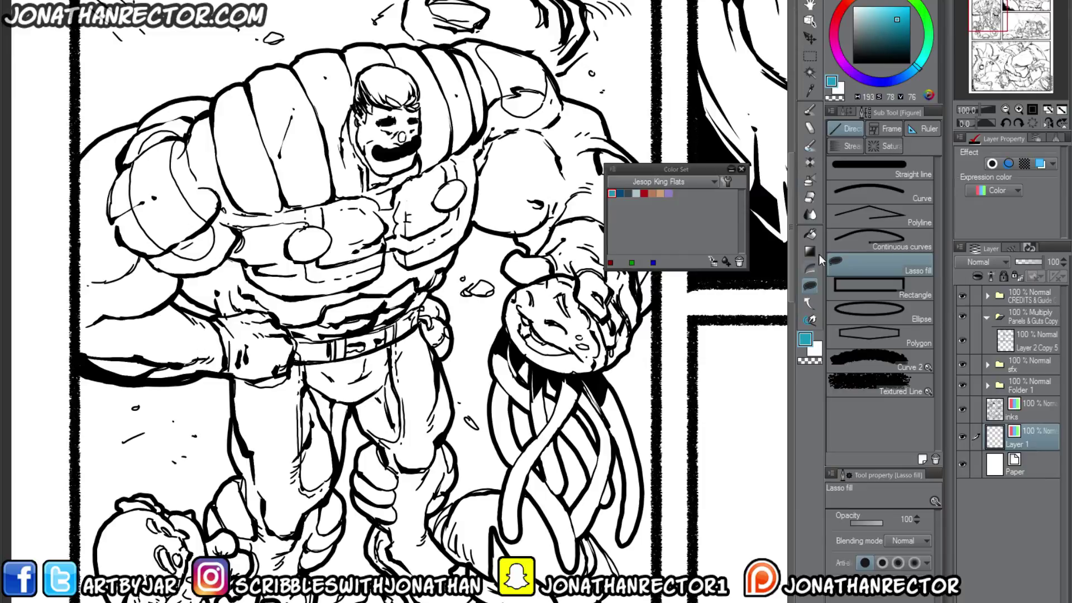
pyautogui.click(918, 130)
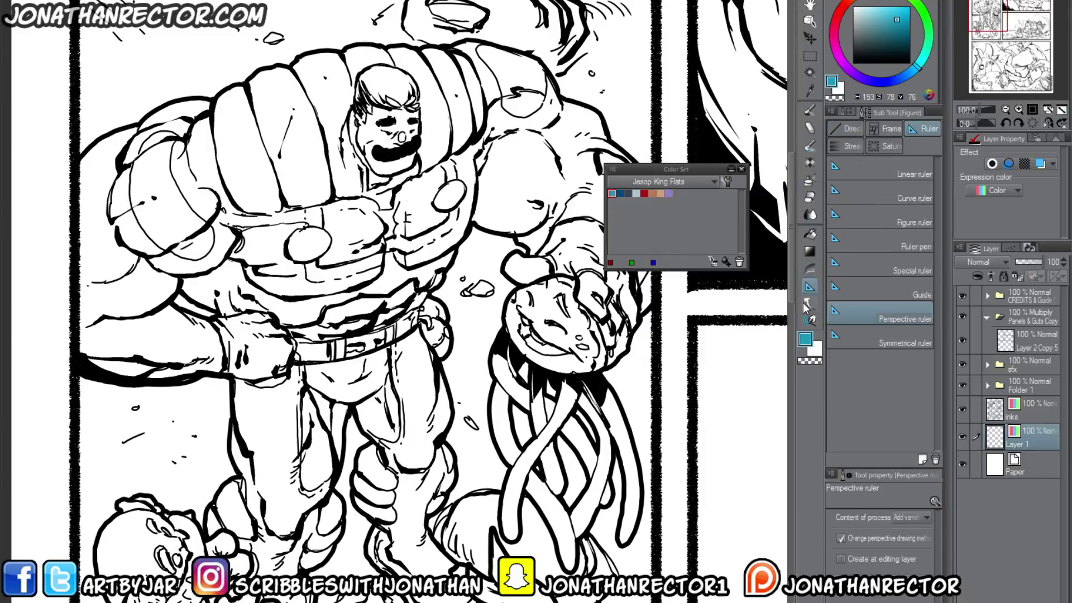
pyautogui.click(843, 127)
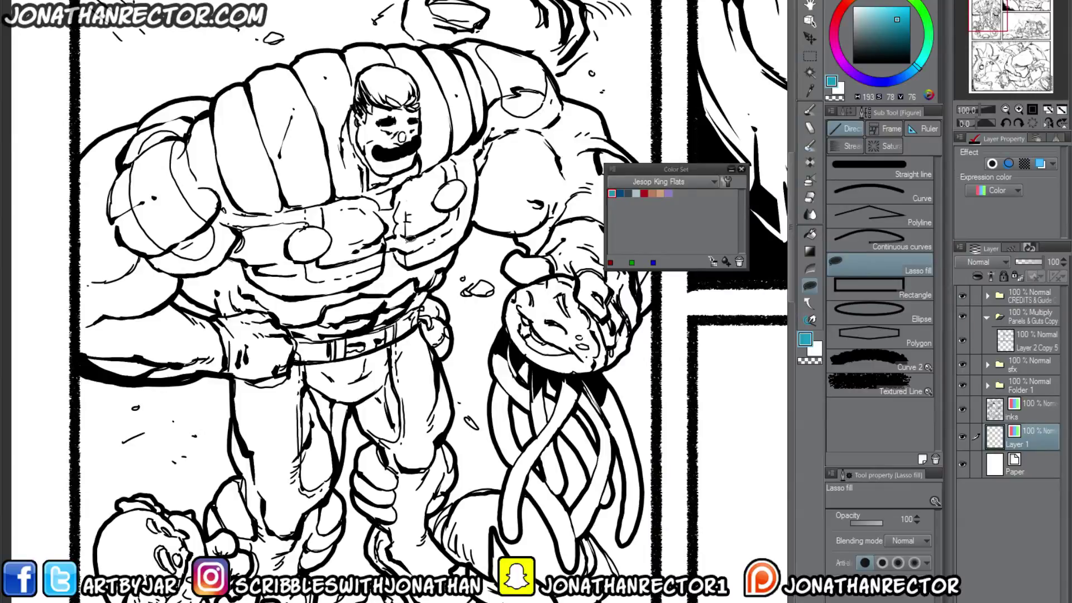
# Try filling a freehand Lasso marquee selection over the large figure's torso with blue, and undo it.
pyautogui.click(810, 56)
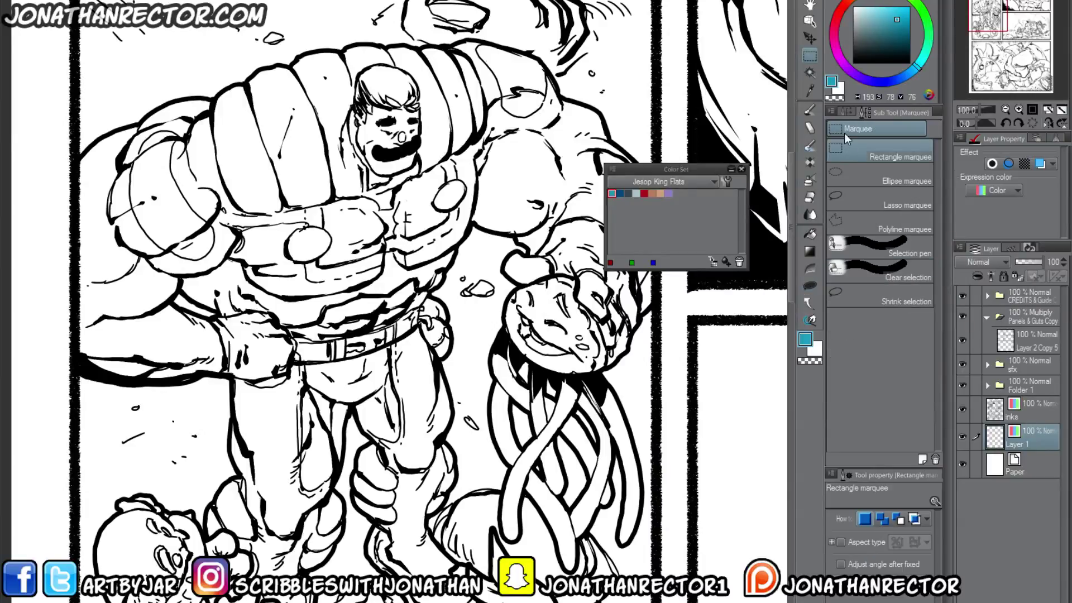
pyautogui.click(842, 196)
pyautogui.moveTo(370, 202)
pyautogui.mouseDown()
pyautogui.moveTo(415, 232)
pyautogui.moveTo(400, 331)
pyautogui.moveTo(265, 291)
pyautogui.moveTo(366, 202)
pyautogui.mouseUp()
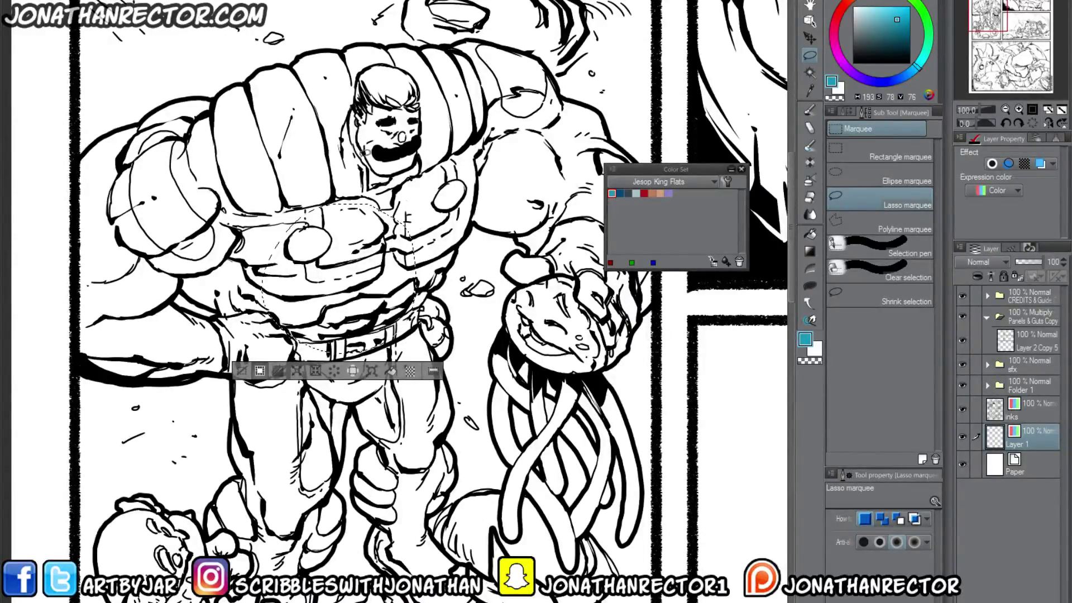
pyautogui.click(389, 371)
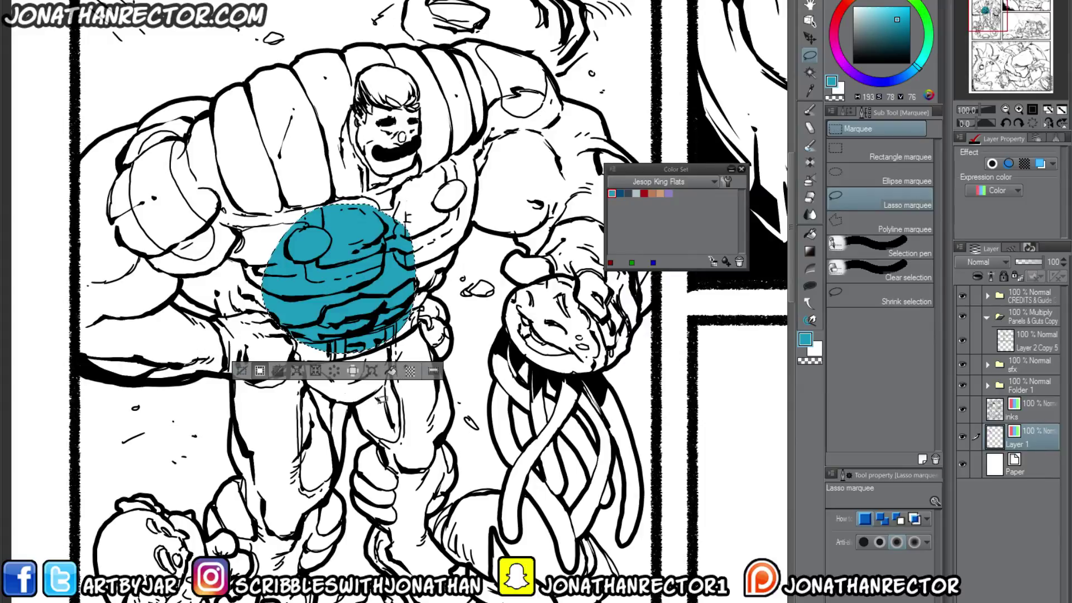
pyautogui.click(240, 371)
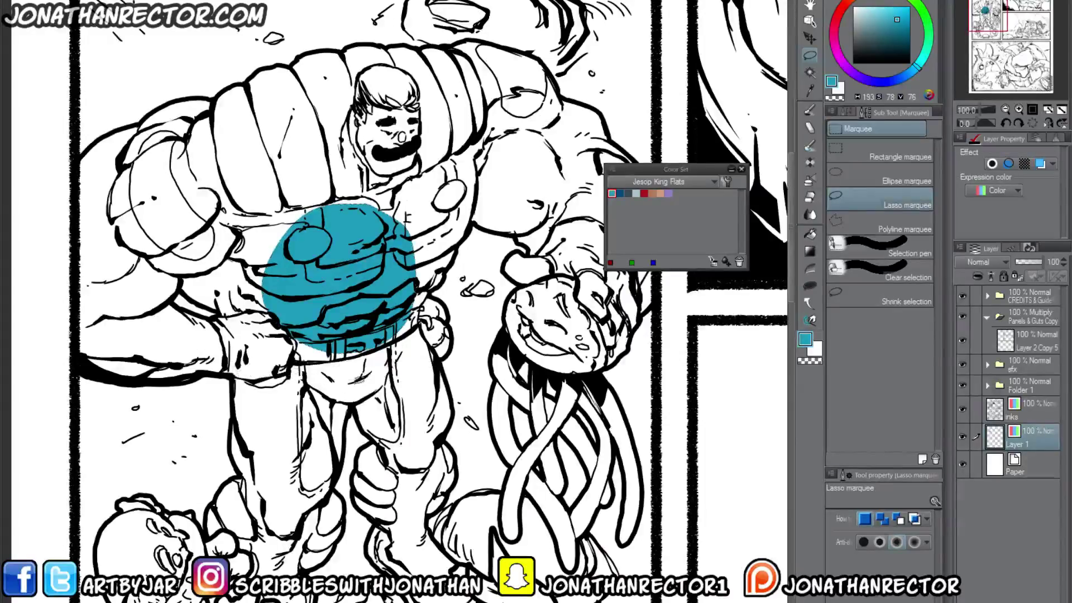
pyautogui.hotkey('ctrl', 'z')
pyautogui.hotkey('ctrl', 'z')
pyautogui.hotkey('ctrl', 'z')
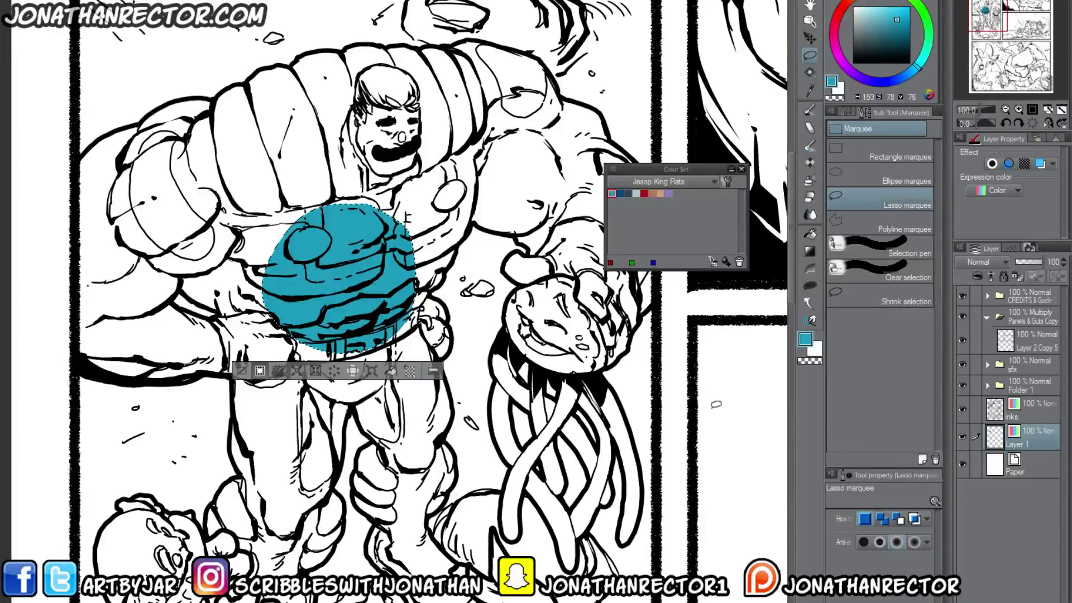
# Try a freehand blue Lasso fill across the figure's chest, and undo it.
pyautogui.click(810, 286)
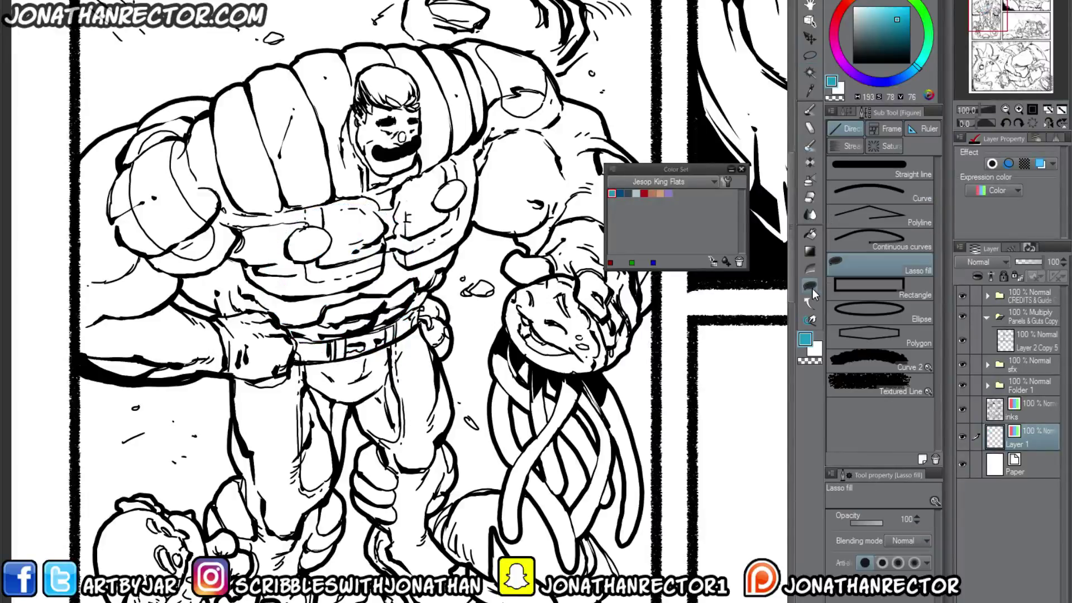
pyautogui.moveTo(344, 169)
pyautogui.mouseDown()
pyautogui.moveTo(264, 318)
pyautogui.moveTo(274, 151)
pyautogui.mouseUp()
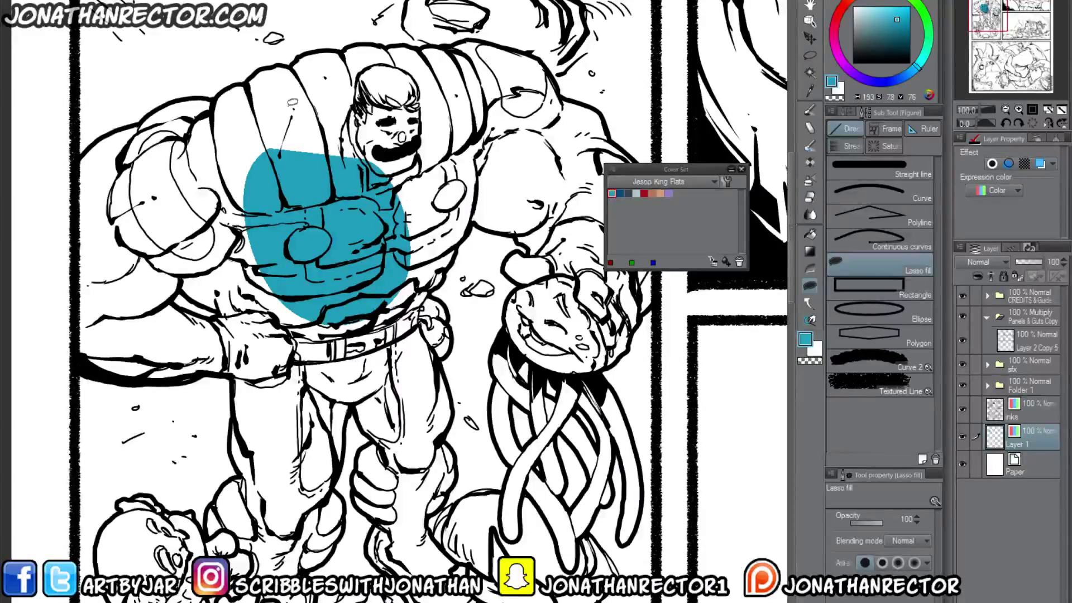
pyautogui.hotkey('ctrl', 'z')
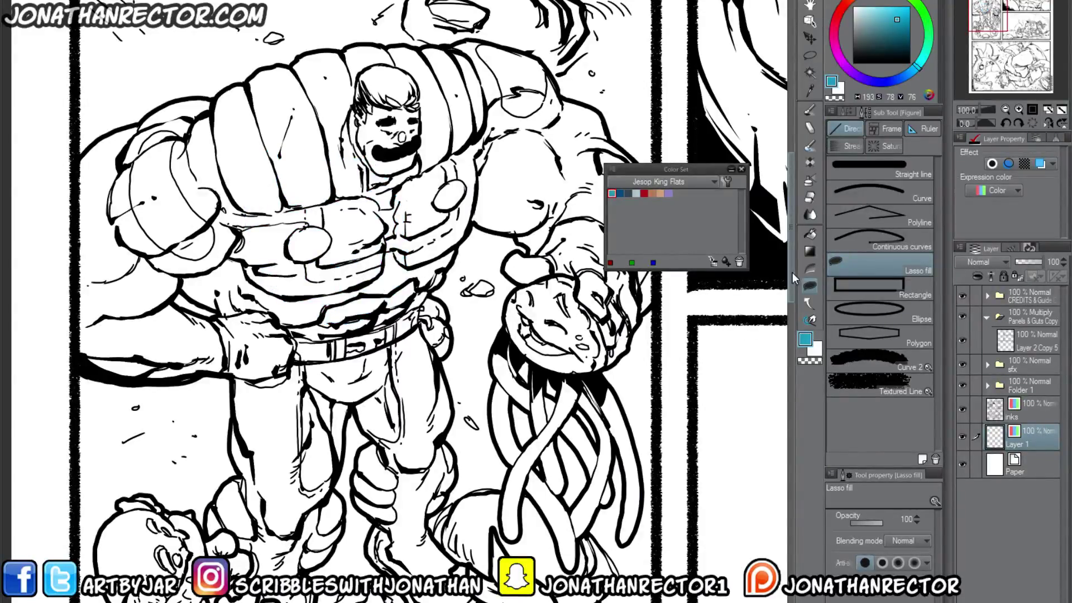
# Using the all-layers Fill tool, fill the arm resting on the hip, its shoulder pad and the nearest collar rib with blue.
pyautogui.click(810, 233)
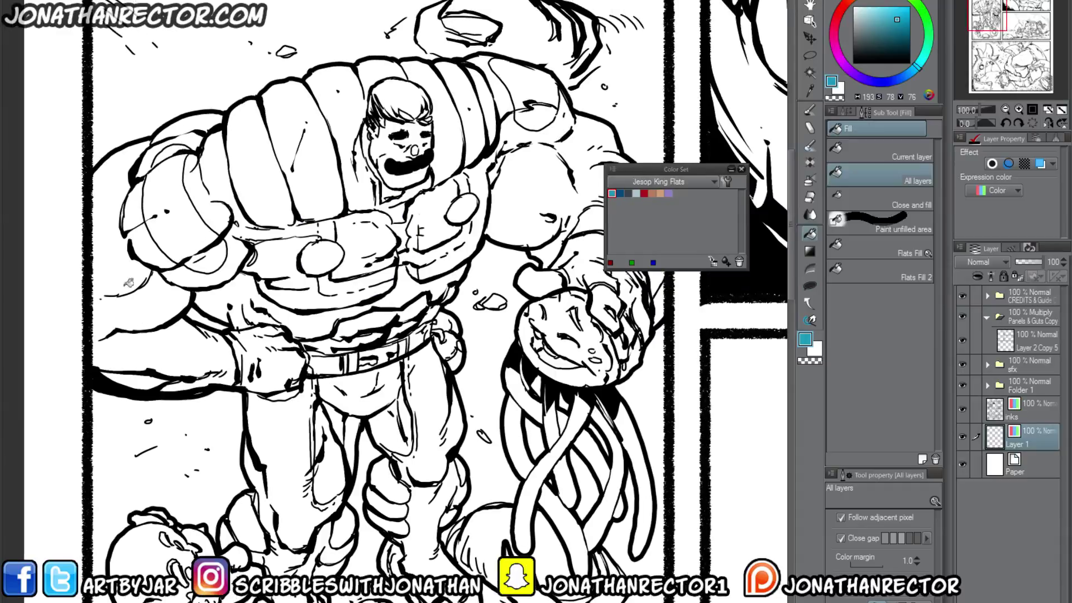
pyautogui.click(170, 341)
pyautogui.click(208, 248)
pyautogui.click(193, 270)
pyautogui.click(246, 184)
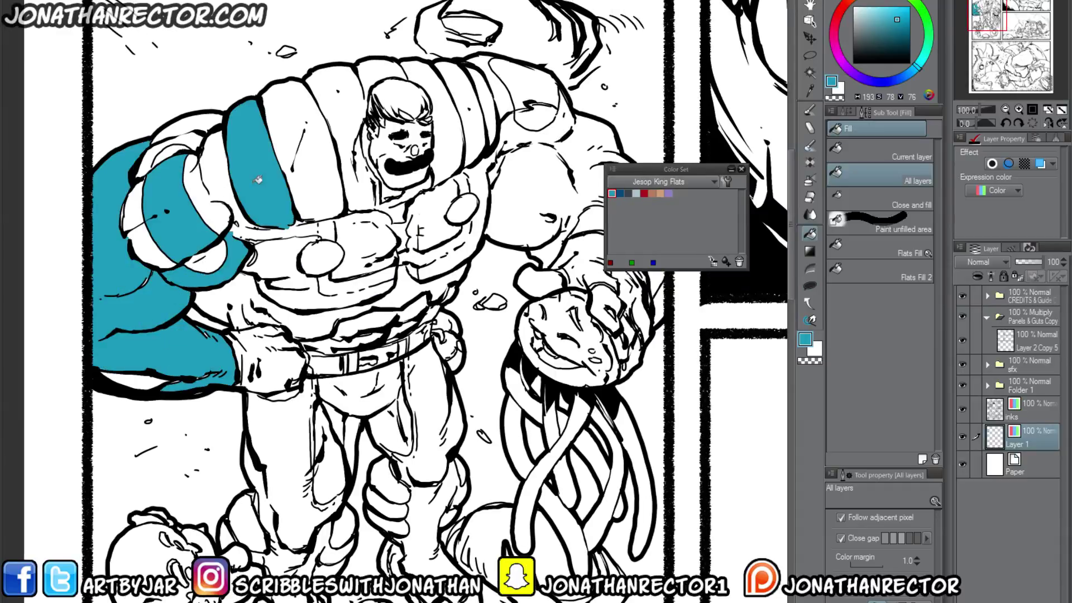
# Fill the remaining ribbed collar segments around the head and the figure's face with blue.
pyautogui.click(318, 183)
pyautogui.click(378, 142)
pyautogui.click(393, 127)
pyautogui.click(380, 68)
pyautogui.click(437, 84)
pyautogui.click(467, 85)
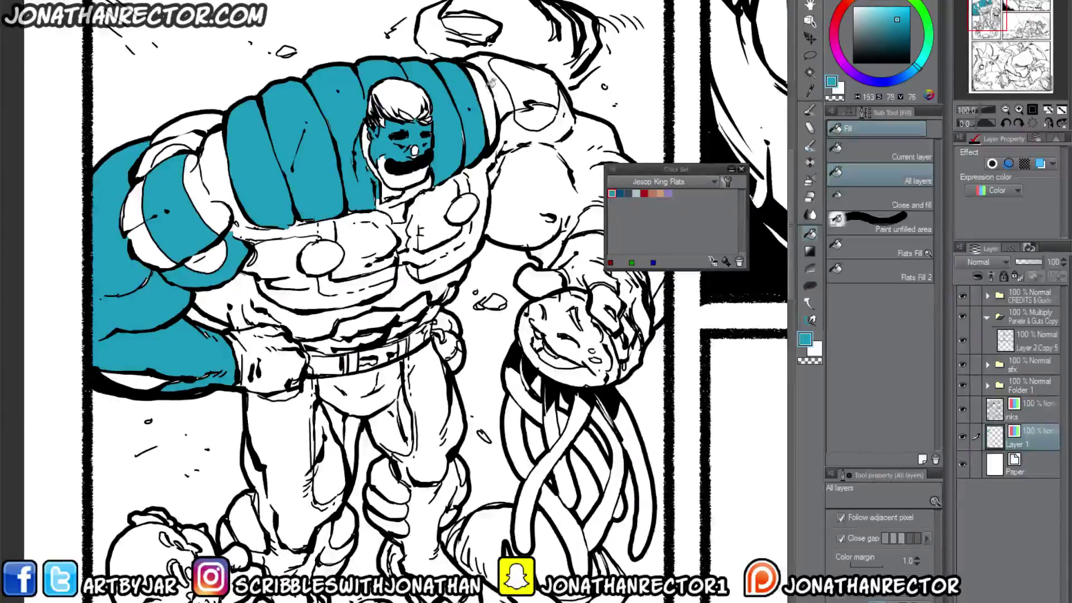
# Fill the other shoulder, the arm holding the severed head and its chest plate blue, moving the color palette out of the way.
pyautogui.click(481, 86)
pyautogui.click(493, 81)
pyautogui.click(523, 77)
pyautogui.click(533, 118)
pyautogui.click(539, 148)
pyautogui.moveTo(635, 169); pyautogui.dragTo(706, 181)
pyautogui.click(558, 239)
pyautogui.click(432, 224)
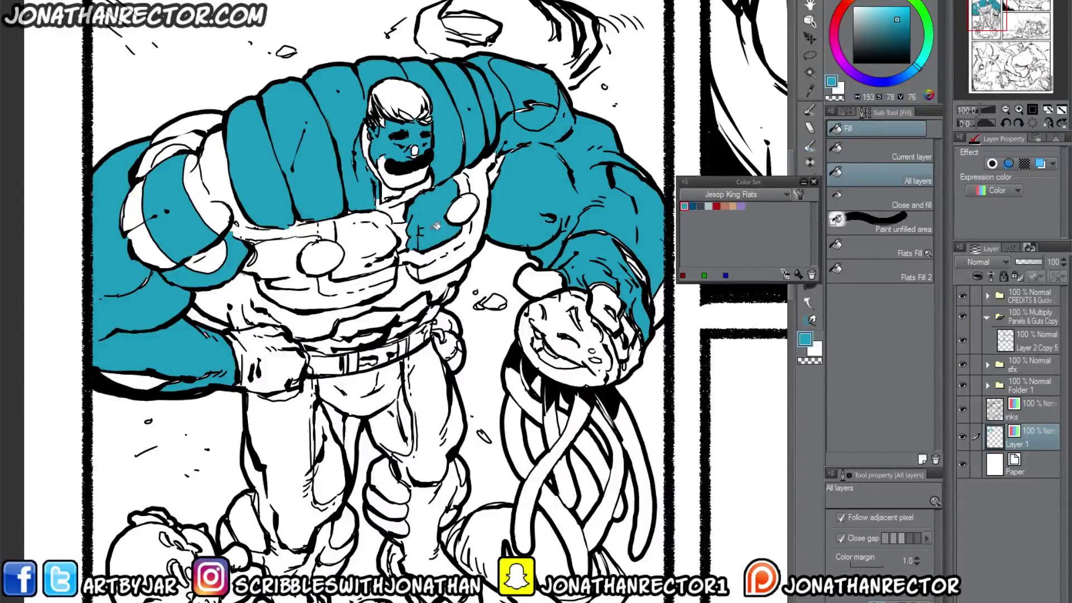
# Fill the other chest plate, the strip above it and the unfilled shoulder pad areas of the bent arm blue.
pyautogui.click(391, 212)
pyautogui.click(371, 218)
pyautogui.click(319, 293)
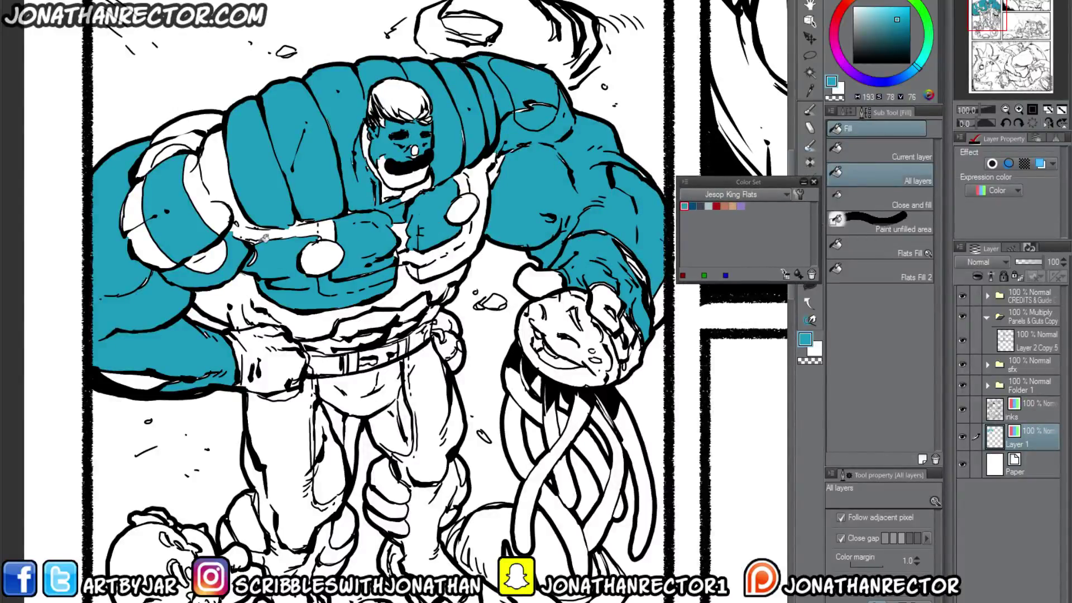
pyautogui.click(257, 233)
pyautogui.click(198, 127)
pyautogui.click(134, 204)
pyautogui.click(151, 246)
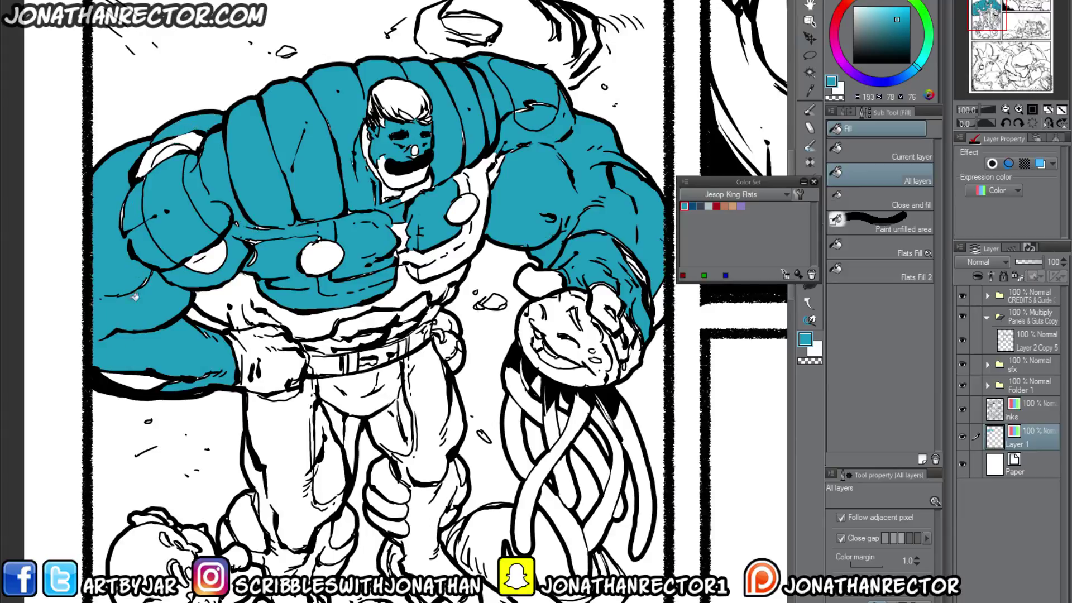
# Fill the bent forearm's underside, the fist on the hip, the torso side and the lower chest bands blue.
pyautogui.click(142, 377)
pyautogui.click(270, 362)
pyautogui.click(242, 295)
pyautogui.click(398, 291)
pyautogui.click(431, 255)
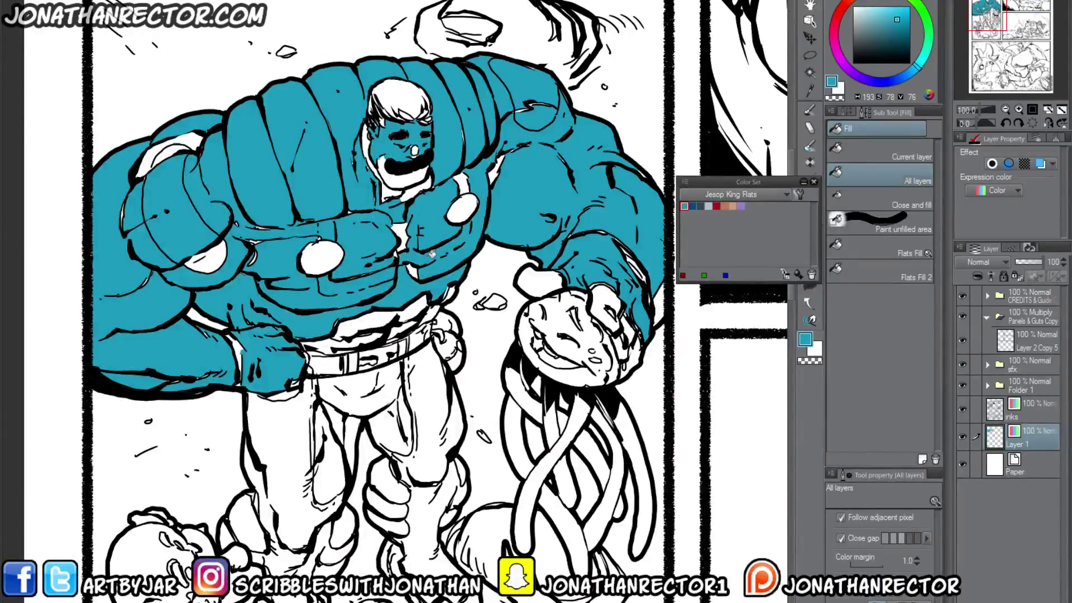
# Fill the gap between the chest plates, the abdomen bands and the belt on both sides of the buckle blue.
pyautogui.click(399, 237)
pyautogui.click(338, 335)
pyautogui.click(334, 346)
pyautogui.click(328, 365)
pyautogui.click(414, 344)
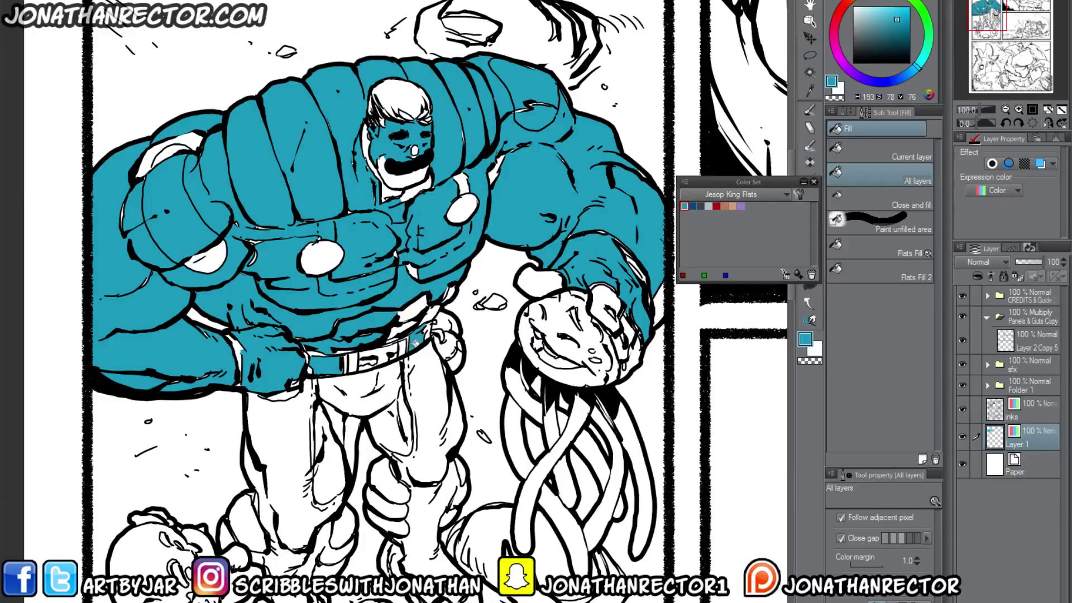
# Fill the figure's trunks and both thighs, including the inner thigh panels, with blue.
pyautogui.click(426, 377)
pyautogui.click(346, 384)
pyautogui.click(384, 423)
pyautogui.click(337, 429)
pyautogui.click(350, 433)
pyautogui.click(307, 431)
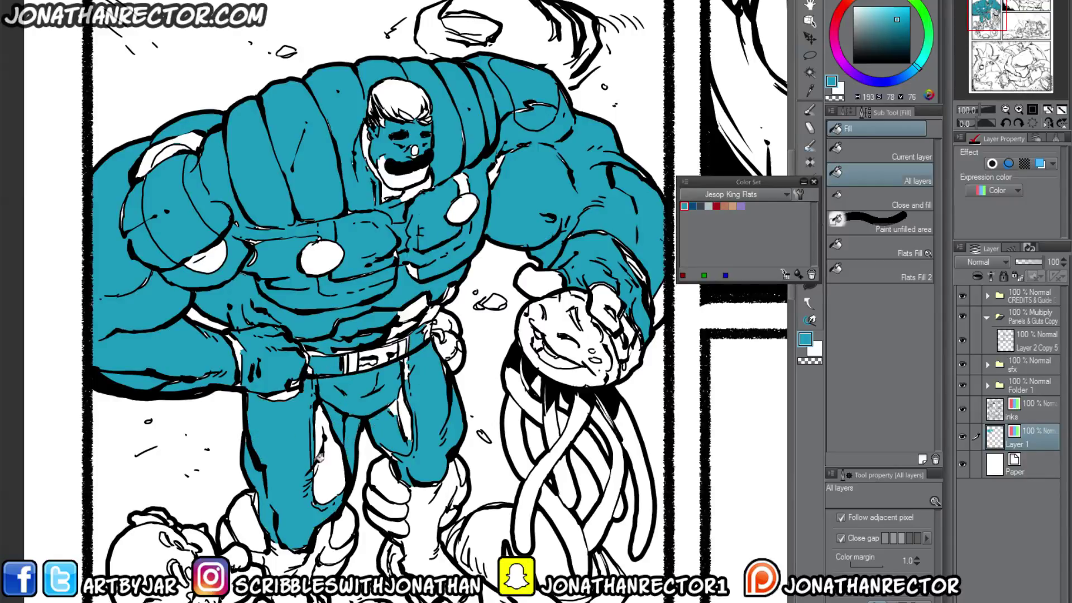
pyautogui.click(330, 468)
# Fill the lower leg behind the small goblin and its calf segments with blue.
pyautogui.moveTo(284, 467); pyautogui.dragTo(308, 339)
pyautogui.click(305, 424)
pyautogui.click(360, 424)
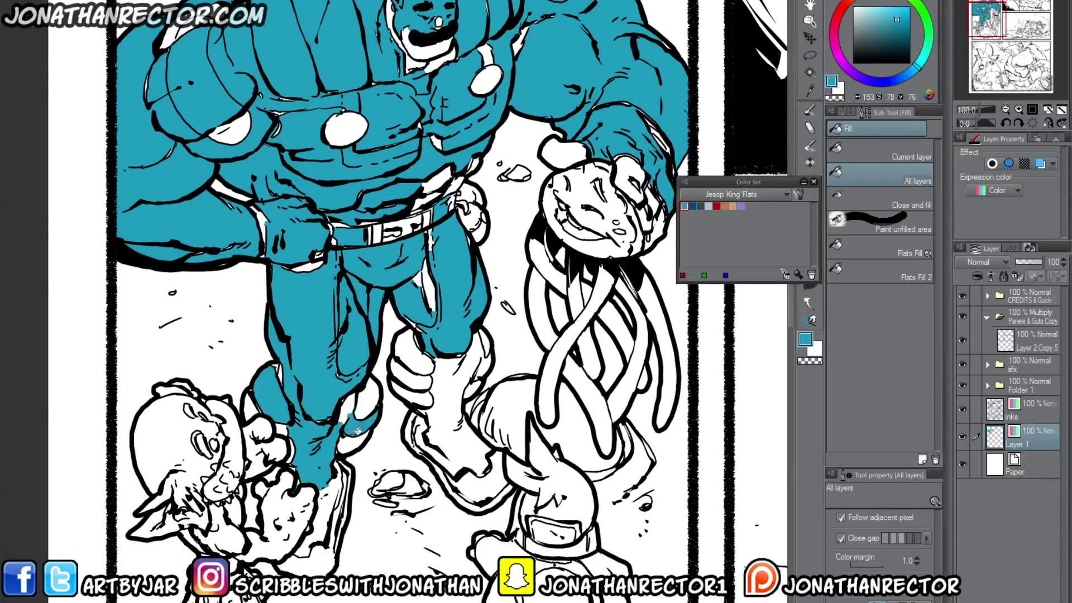
pyautogui.click(354, 439)
pyautogui.click(347, 410)
# Fill the other lower leg's calf segments, shin and boot with blue.
pyautogui.click(412, 375)
pyautogui.click(427, 368)
pyautogui.click(424, 398)
pyautogui.click(462, 360)
pyautogui.click(487, 343)
pyautogui.click(484, 372)
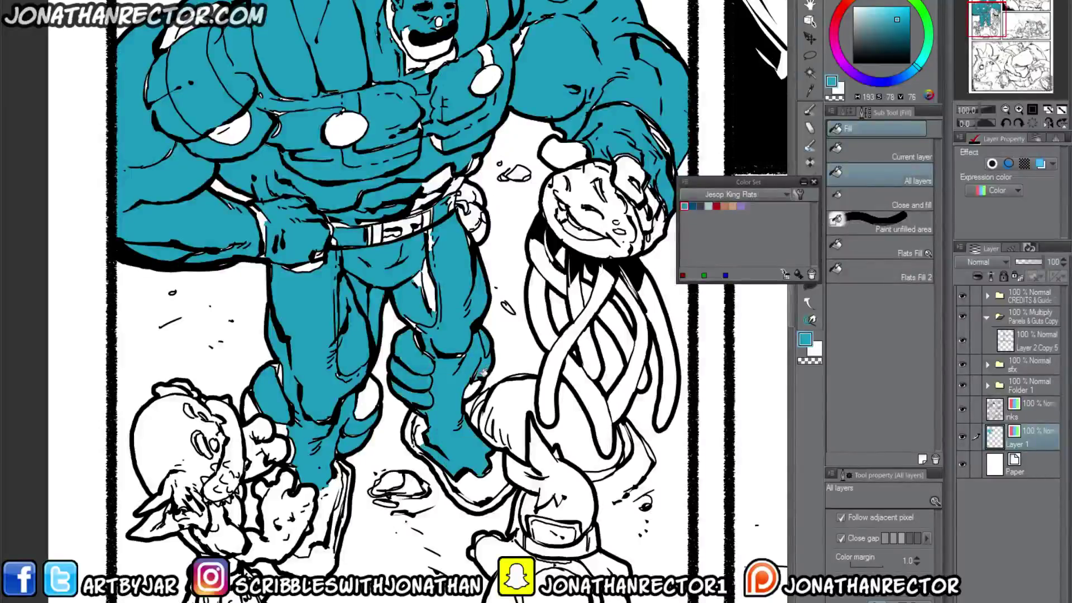
pyautogui.click(475, 388)
pyautogui.click(475, 479)
pyautogui.click(420, 427)
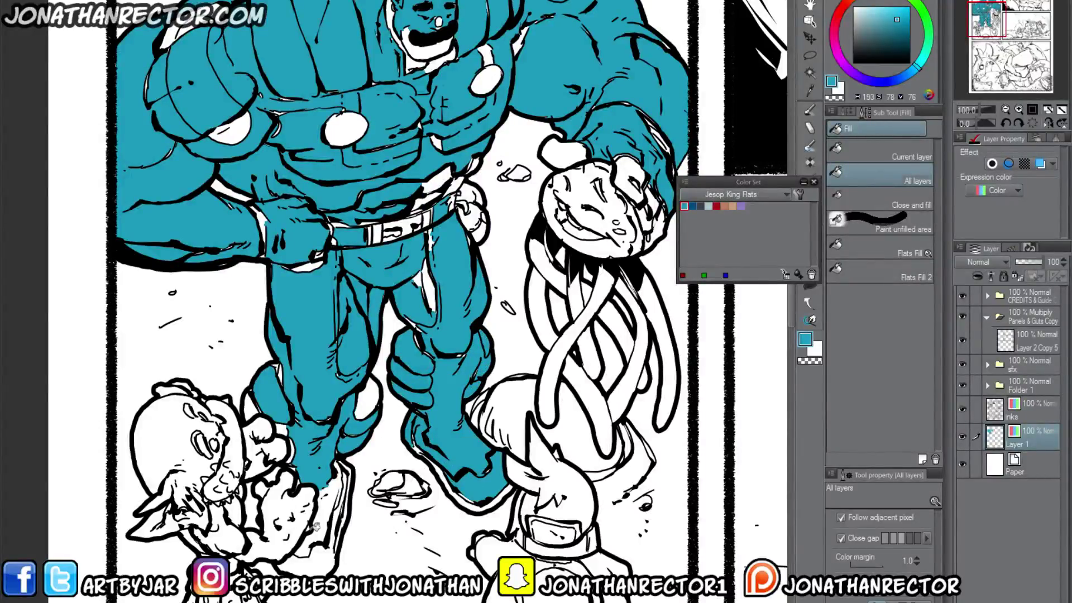
# Fill the boot beside the goblin, the leftover calf segment, the belt pouch and the waist gap blue.
pyautogui.click(319, 524)
pyautogui.click(322, 556)
pyautogui.click(364, 395)
pyautogui.moveTo(350, 318); pyautogui.dragTo(359, 413)
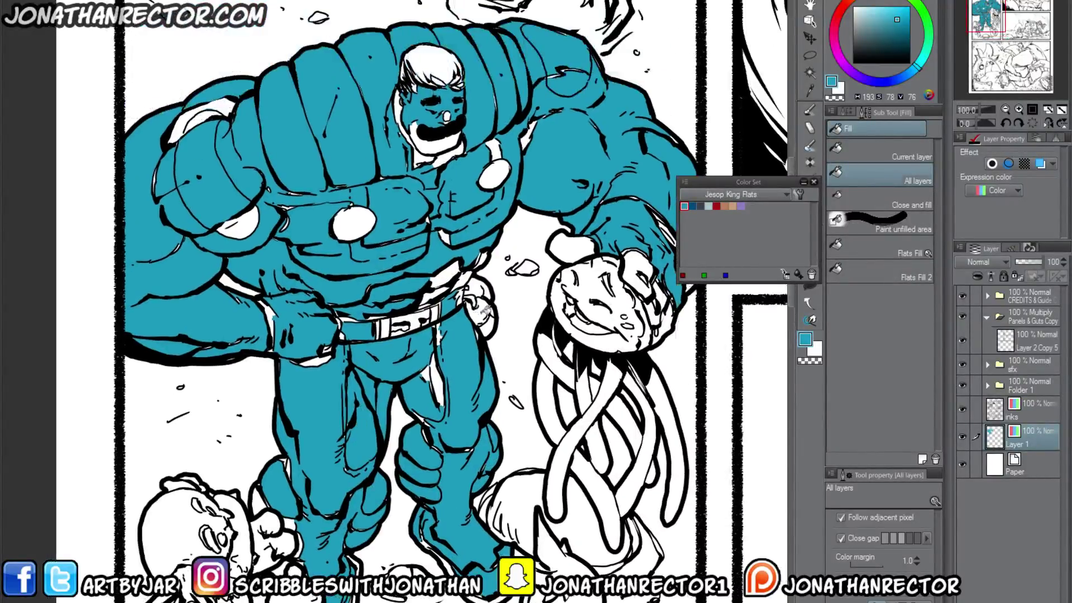
pyautogui.click(479, 312)
pyautogui.click(478, 284)
pyautogui.click(451, 266)
# Switch to Lasso fill and cover the figure's hair, facial gaps, nearby shoulder gaps and one chest disc with blue.
pyautogui.moveTo(418, 321); pyautogui.dragTo(373, 393)
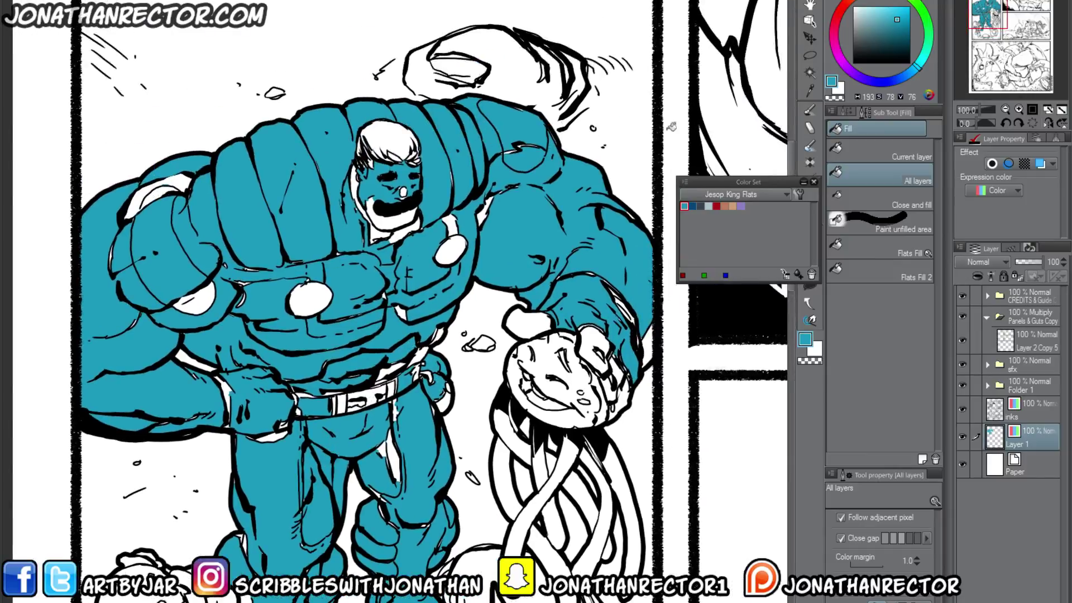
pyautogui.moveTo(750, 185); pyautogui.dragTo(698, 170)
pyautogui.click(810, 286)
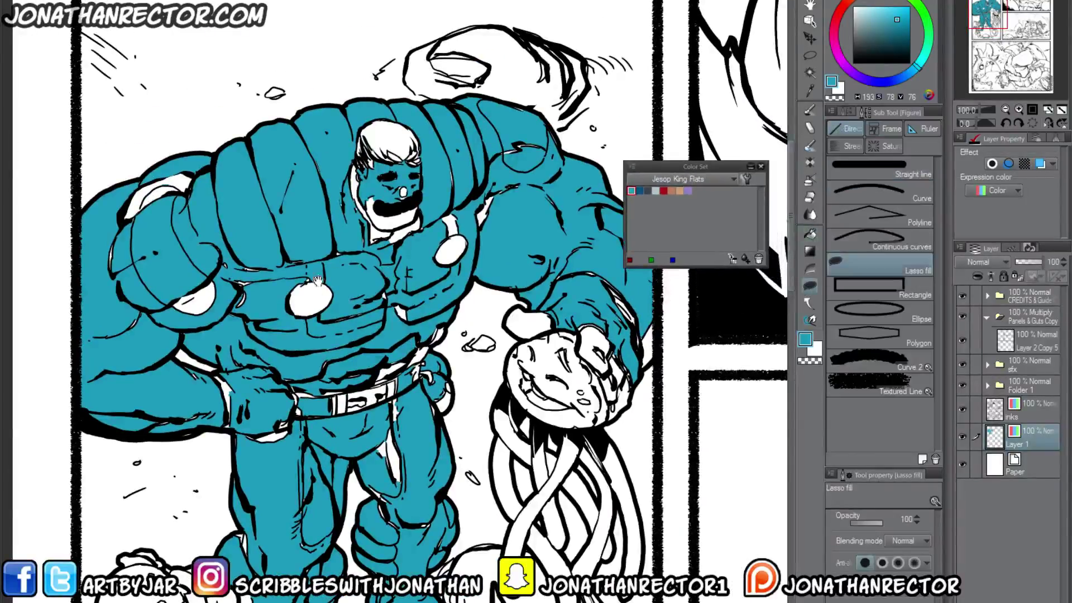
pyautogui.moveTo(374, 155); pyautogui.dragTo(314, 245)
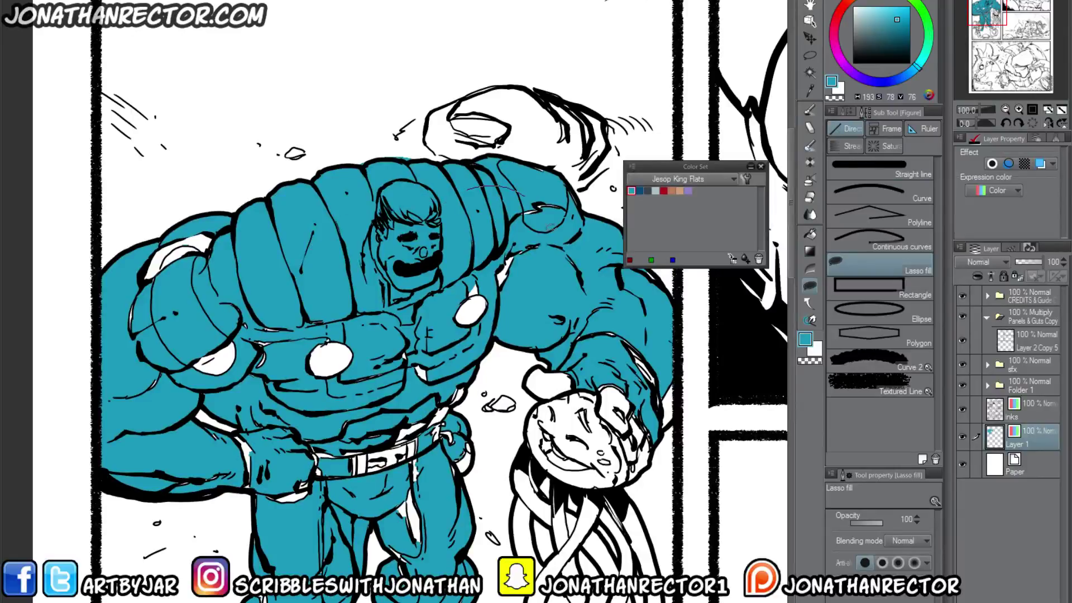
pyautogui.moveTo(551, 227); pyautogui.dragTo(480, 302)
pyautogui.moveTo(561, 185)
pyautogui.mouseDown()
pyautogui.moveTo(486, 180)
pyautogui.moveTo(473, 163)
pyautogui.moveTo(403, 161)
pyautogui.mouseUp()
pyautogui.moveTo(471, 231); pyautogui.dragTo(444, 210)
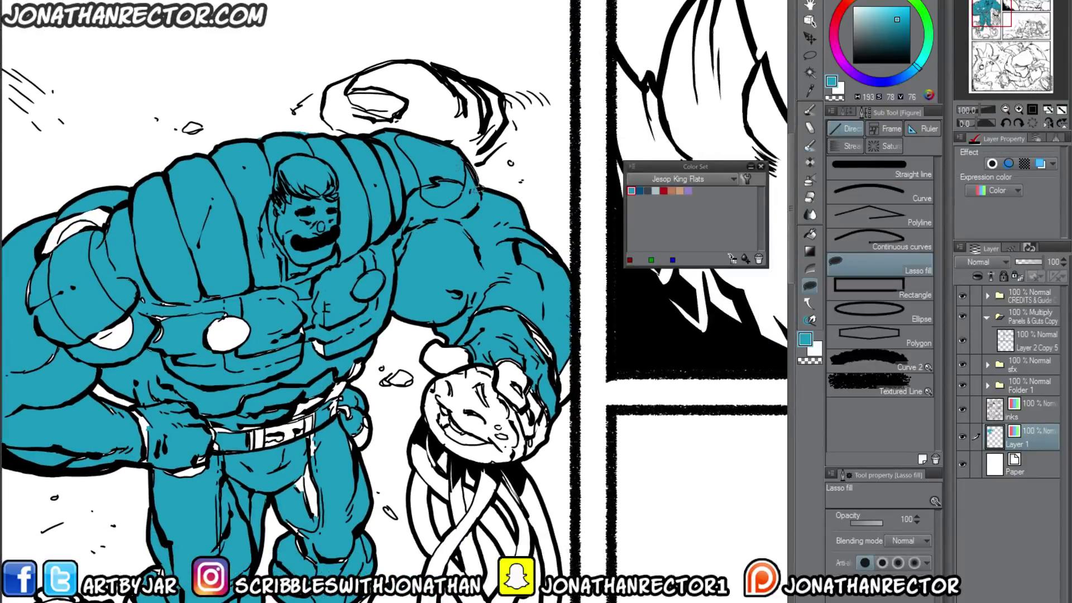
# Set the Hard eraser's brush size to 17 for the blue spill above the collar.
pyautogui.press('e')
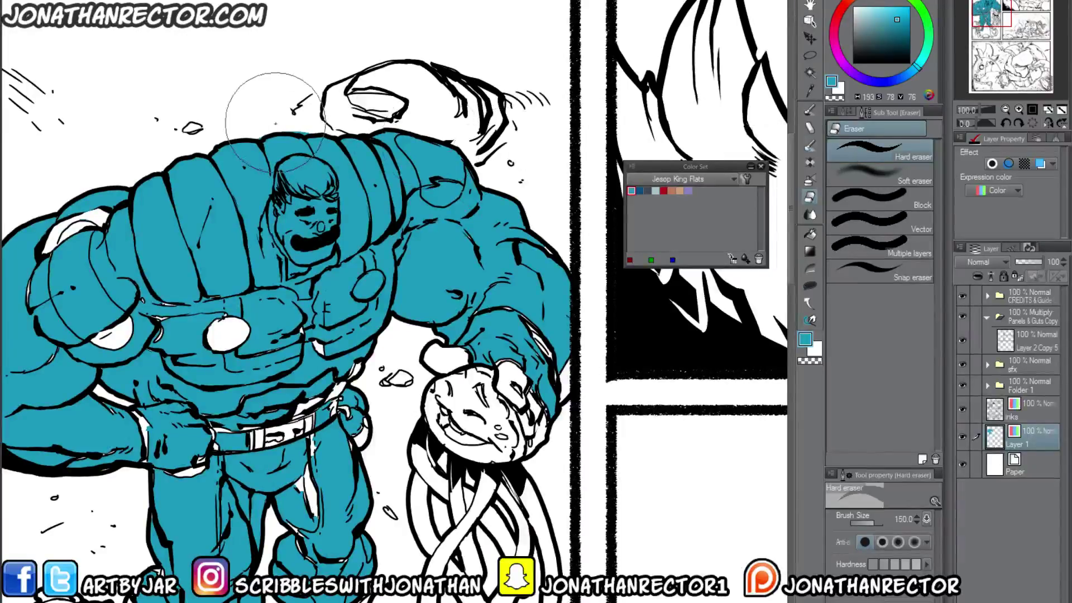
pyautogui.press('[')
pyautogui.press('[')
pyautogui.press('[')
pyautogui.press('[')
pyautogui.press('[')
pyautogui.press('[')
pyautogui.press('[')
pyautogui.press('[')
pyautogui.press('[')
pyautogui.press('[')
pyautogui.press('[')
pyautogui.press('[')
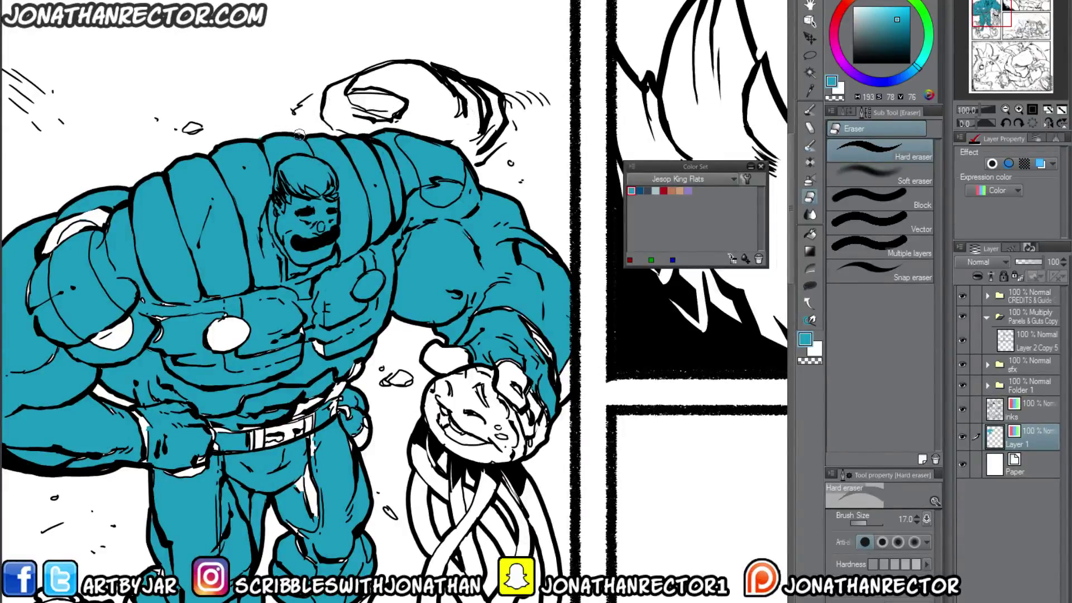
# Lasso-fill the unfilled fingers, thumb and forearm gaps of the hand gripping the severed head with blue.
pyautogui.press('u')
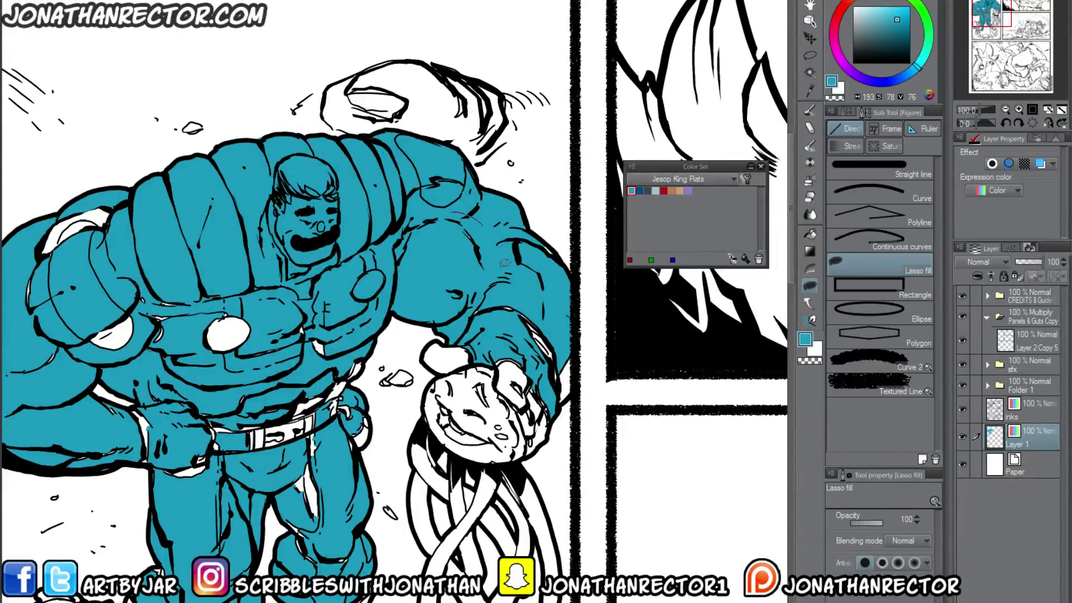
pyautogui.moveTo(506, 263)
pyautogui.mouseDown()
pyautogui.moveTo(539, 232)
pyautogui.moveTo(514, 299)
pyautogui.moveTo(578, 354)
pyautogui.moveTo(470, 280)
pyautogui.mouseUp()
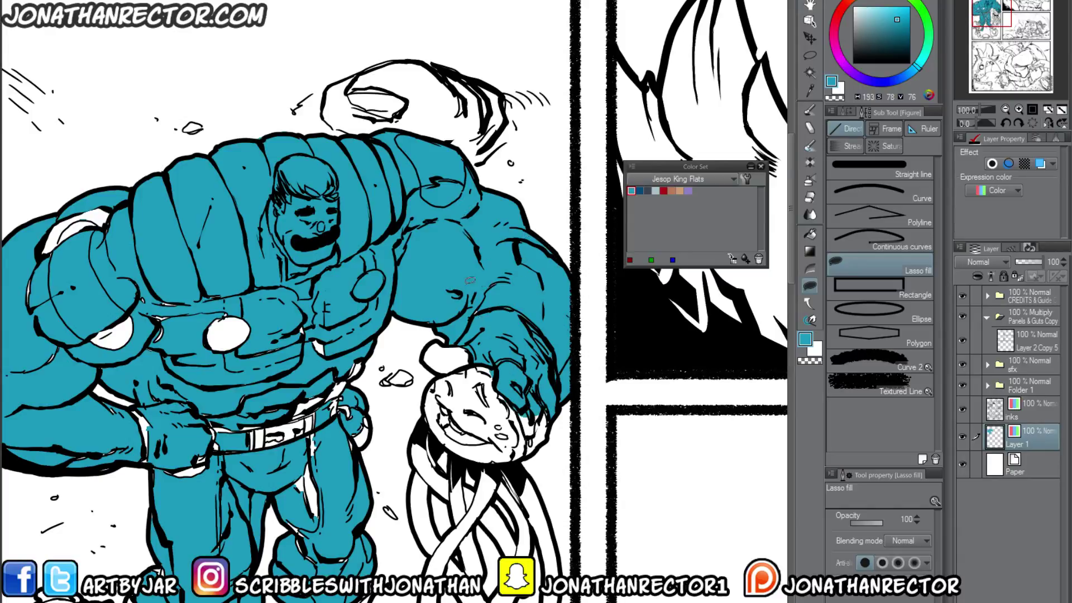
pyautogui.moveTo(539, 455); pyautogui.dragTo(511, 399)
pyautogui.moveTo(457, 369)
pyautogui.mouseDown()
pyautogui.moveTo(430, 364)
pyautogui.moveTo(461, 310)
pyautogui.mouseUp()
pyautogui.moveTo(513, 262); pyautogui.dragTo(555, 252)
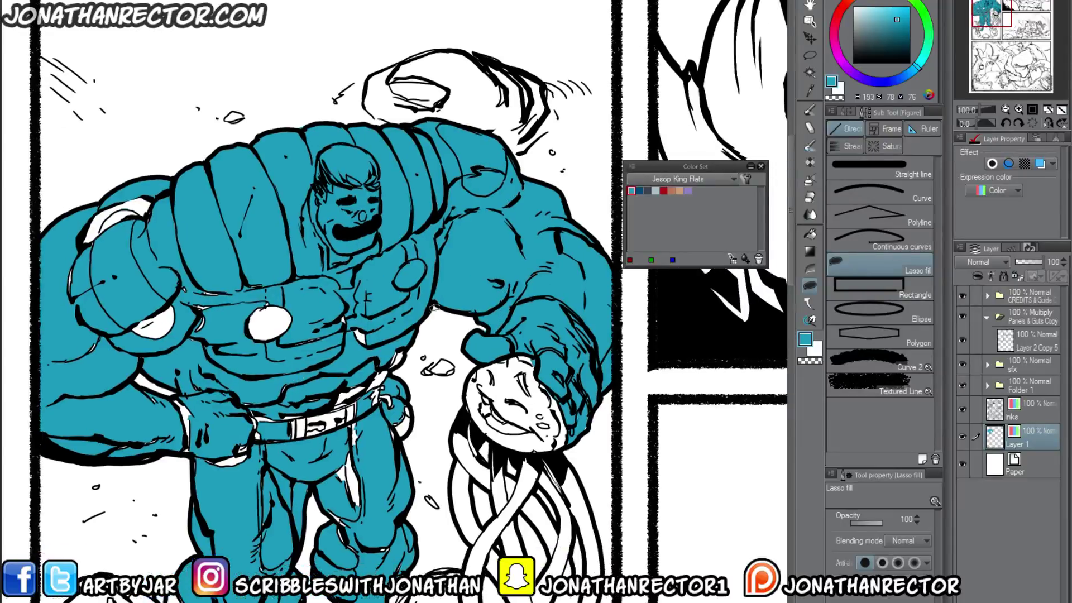
# Lasso-fill the figure's remaining white gaps in the shoulder, elbow pad, chest disc, wrist, belt and pouch with blue.
pyautogui.moveTo(330, 287); pyautogui.dragTo(438, 241)
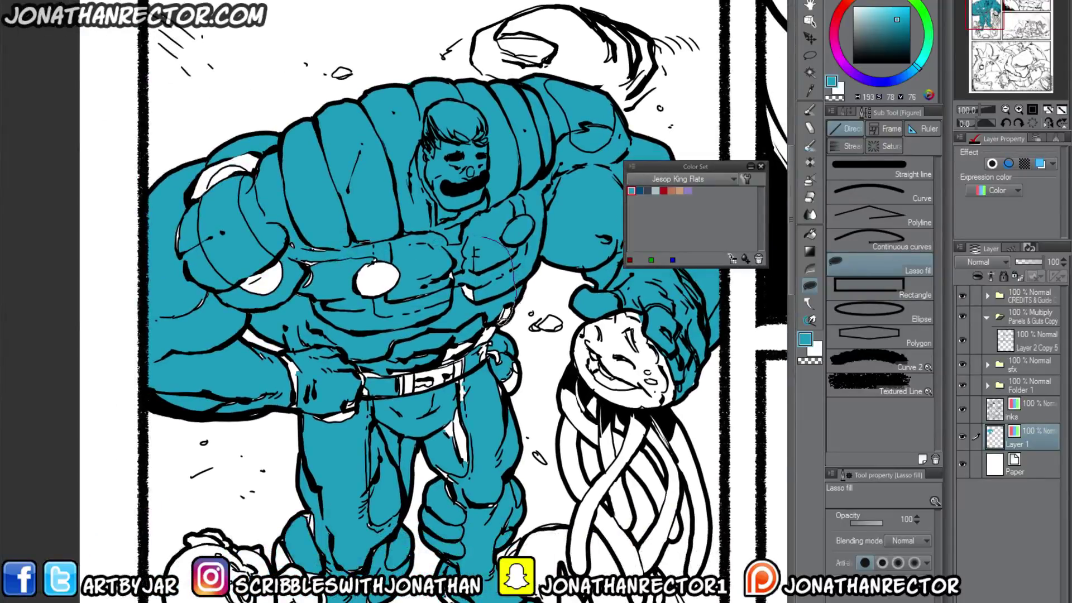
pyautogui.moveTo(515, 343)
pyautogui.mouseDown()
pyautogui.moveTo(518, 385)
pyautogui.moveTo(415, 419)
pyautogui.moveTo(393, 385)
pyautogui.mouseUp()
pyautogui.moveTo(403, 310); pyautogui.dragTo(441, 352)
pyautogui.moveTo(446, 346)
pyautogui.mouseDown()
pyautogui.moveTo(377, 218)
pyautogui.moveTo(274, 229)
pyautogui.moveTo(335, 218)
pyautogui.mouseUp()
pyautogui.moveTo(324, 238)
pyautogui.mouseDown()
pyautogui.moveTo(401, 306)
pyautogui.moveTo(346, 262)
pyautogui.moveTo(294, 394)
pyautogui.mouseUp()
pyautogui.moveTo(328, 430)
pyautogui.mouseDown()
pyautogui.moveTo(312, 357)
pyautogui.moveTo(279, 380)
pyautogui.moveTo(251, 355)
pyautogui.moveTo(374, 349)
pyautogui.moveTo(460, 410)
pyautogui.moveTo(363, 410)
pyautogui.moveTo(304, 341)
pyautogui.mouseUp()
pyautogui.moveTo(434, 359); pyautogui.dragTo(393, 321)
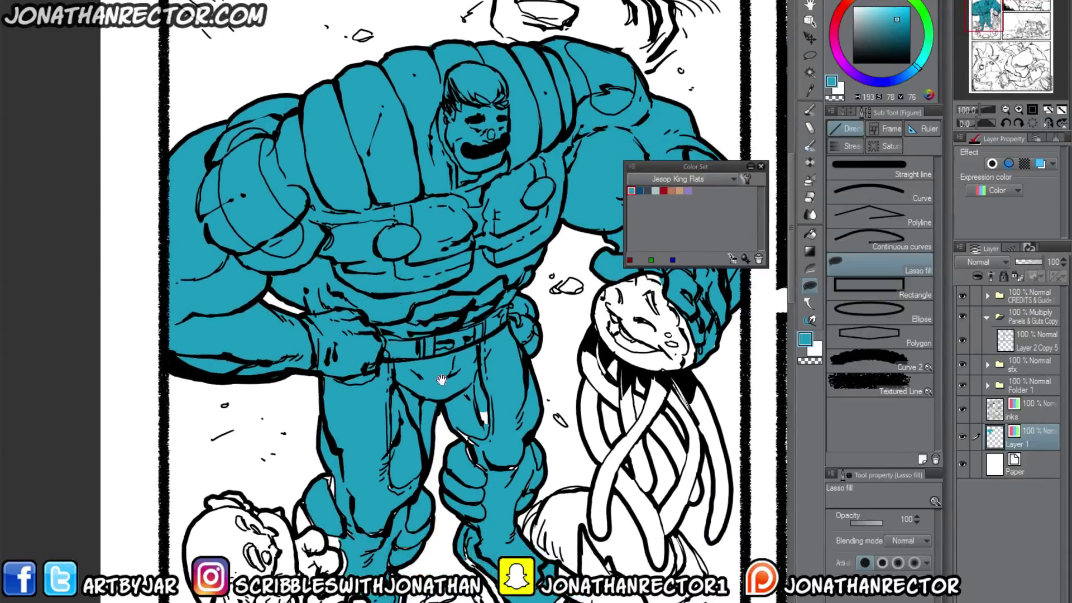
# Lasso-fill the leftover gaps around the figure's lower legs, calf padding and the boot beside the goblin with blue.
pyautogui.moveTo(441, 379); pyautogui.dragTo(403, 268)
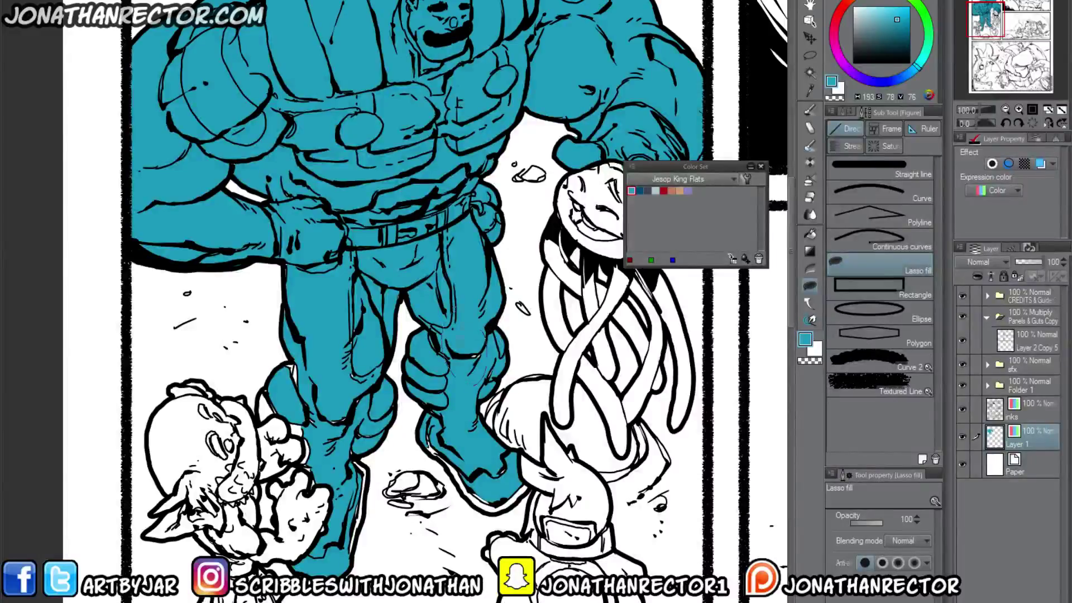
pyautogui.moveTo(455, 341); pyautogui.dragTo(440, 282)
pyautogui.moveTo(417, 349)
pyautogui.mouseDown()
pyautogui.moveTo(411, 382)
pyautogui.moveTo(469, 446)
pyautogui.moveTo(505, 439)
pyautogui.moveTo(505, 418)
pyautogui.mouseUp()
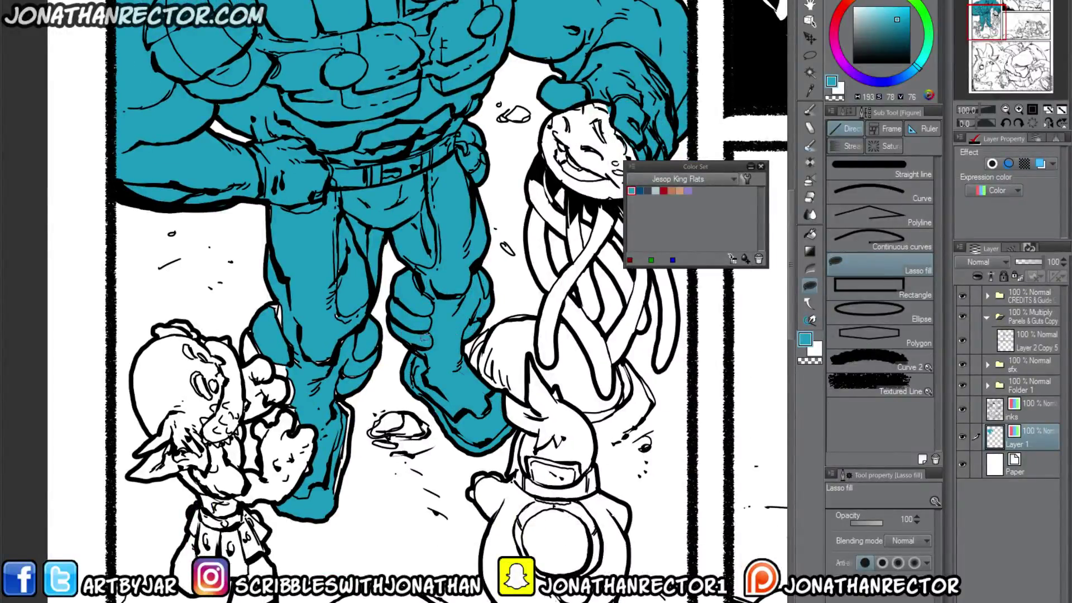
pyautogui.moveTo(318, 358); pyautogui.dragTo(386, 324)
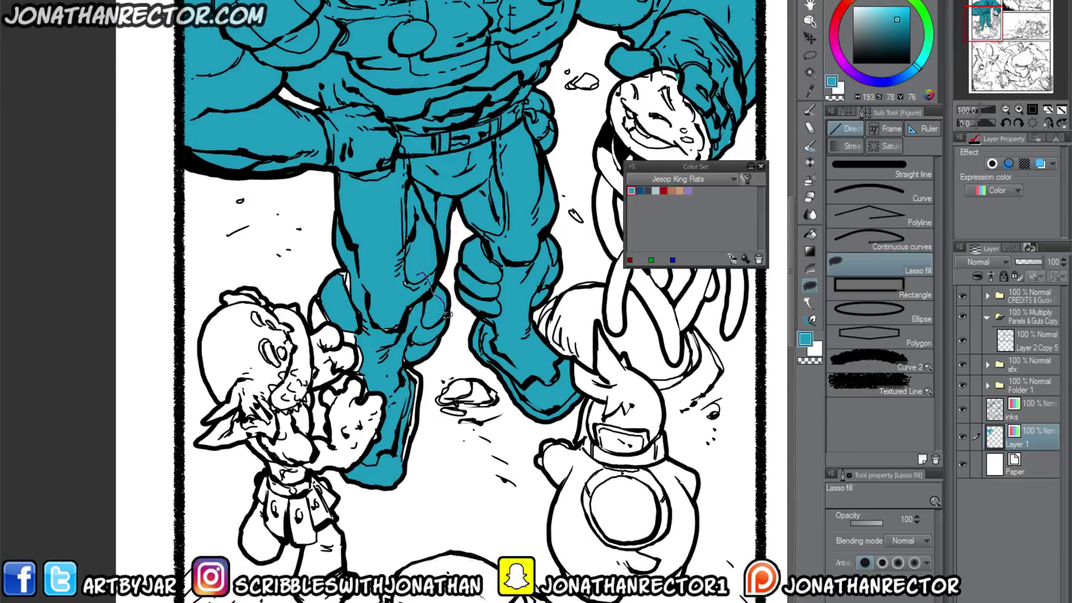
pyautogui.moveTo(412, 358)
pyautogui.mouseDown()
pyautogui.moveTo(409, 450)
pyautogui.moveTo(378, 478)
pyautogui.mouseUp()
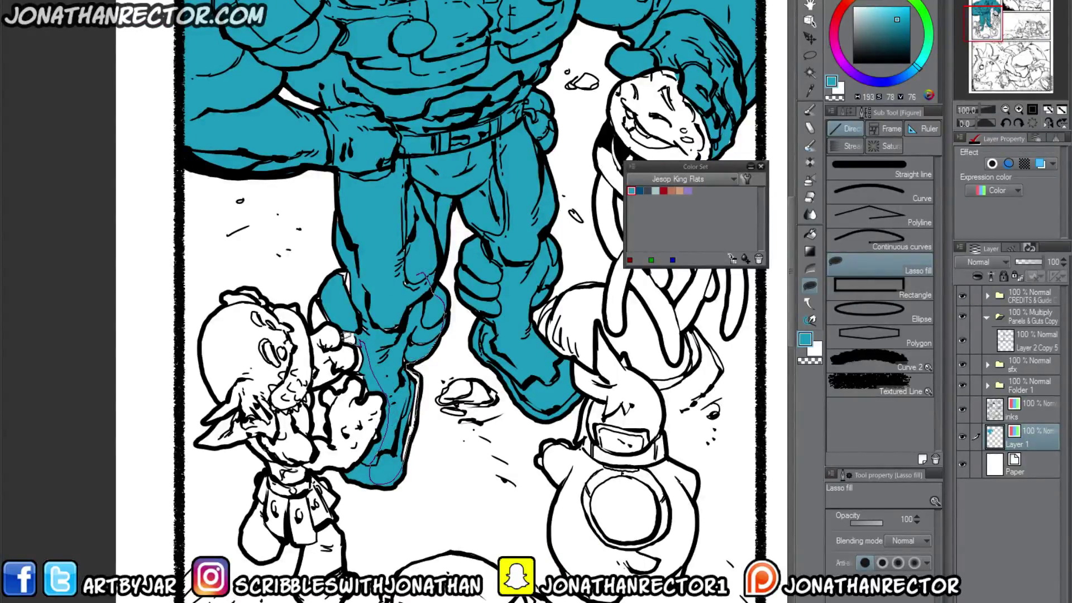
pyautogui.moveTo(316, 315)
pyautogui.mouseDown()
pyautogui.moveTo(340, 270)
pyautogui.moveTo(385, 252)
pyautogui.mouseUp()
pyautogui.moveTo(344, 302); pyautogui.dragTo(357, 353)
pyautogui.moveTo(361, 312)
pyautogui.mouseDown()
pyautogui.moveTo(353, 256)
pyautogui.moveTo(381, 311)
pyautogui.moveTo(359, 285)
pyautogui.moveTo(362, 249)
pyautogui.moveTo(364, 330)
pyautogui.mouseUp()
pyautogui.moveTo(360, 262); pyautogui.dragTo(358, 268)
pyautogui.moveTo(495, 458); pyautogui.dragTo(425, 577)
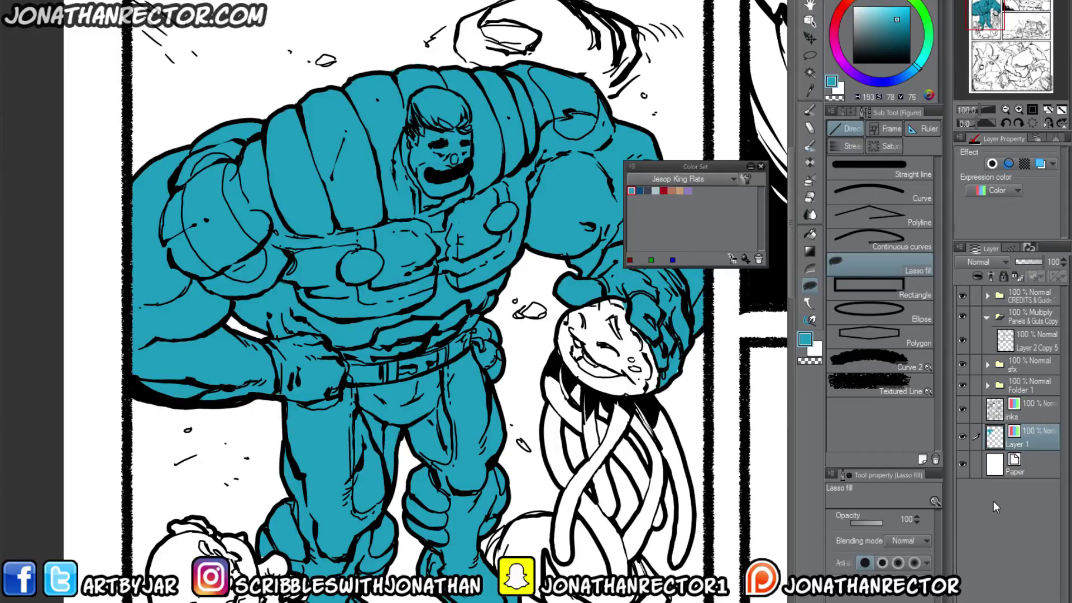
# Load Layer 1's painted area as a selection, inspect the blue figure for unfilled gaps, and clear the selection.
pyautogui.keyDown('ctrl'); pyautogui.click(989, 432); pyautogui.keyUp('ctrl')
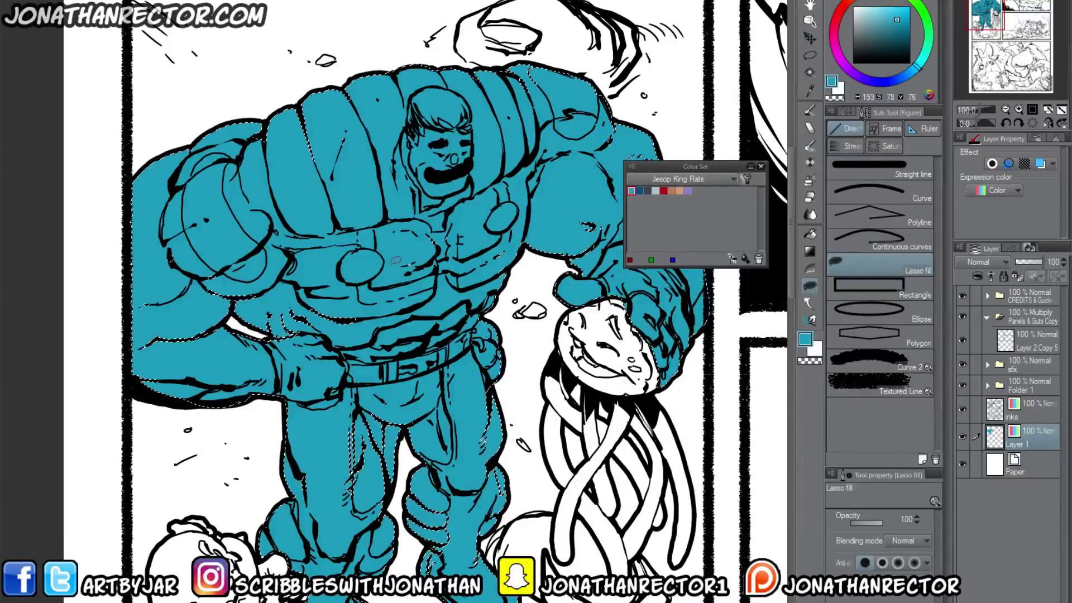
pyautogui.scroll(2, 396, 259)
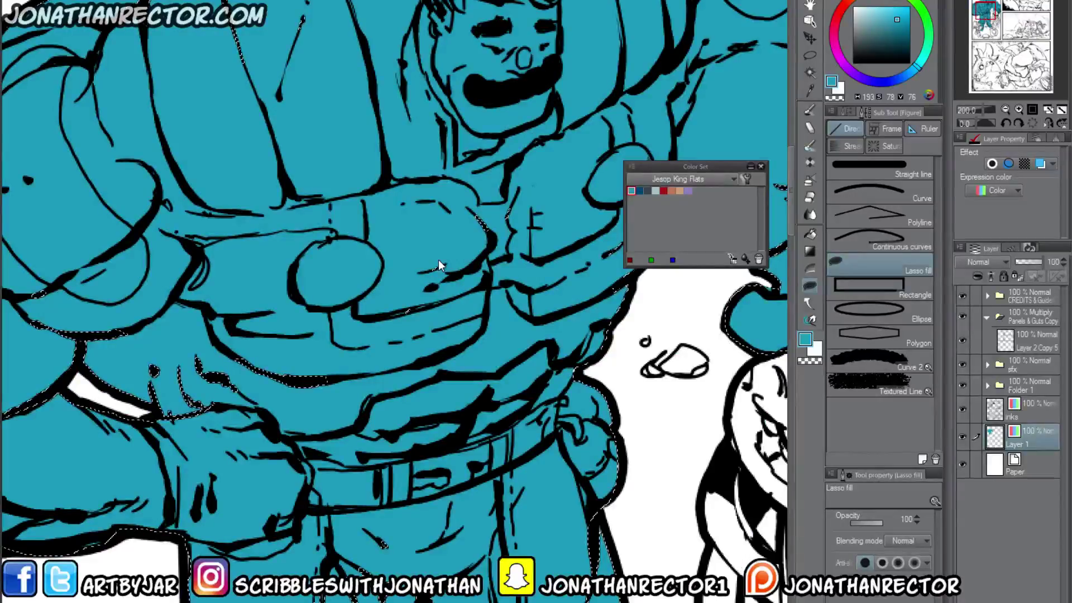
pyautogui.scroll(-2, 437, 260)
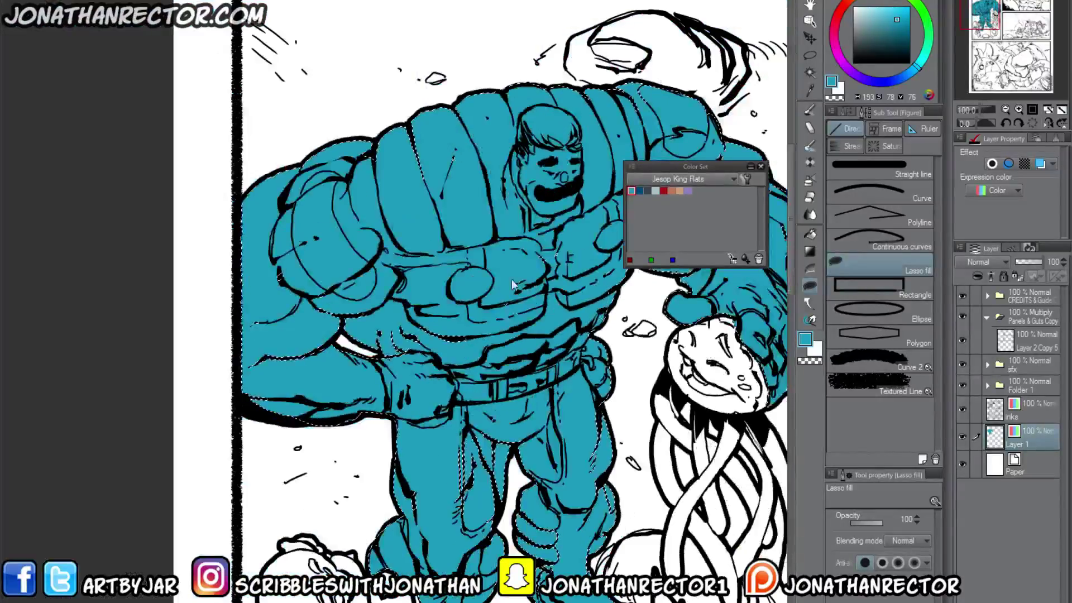
pyautogui.moveTo(523, 372); pyautogui.dragTo(404, 355)
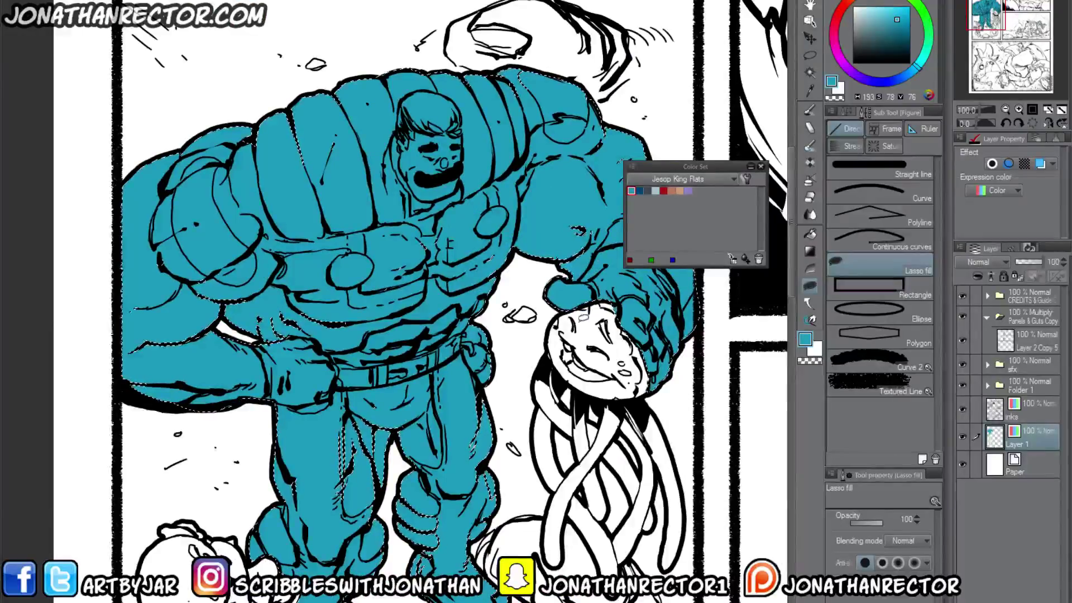
pyautogui.hotkey('ctrl', 'd')
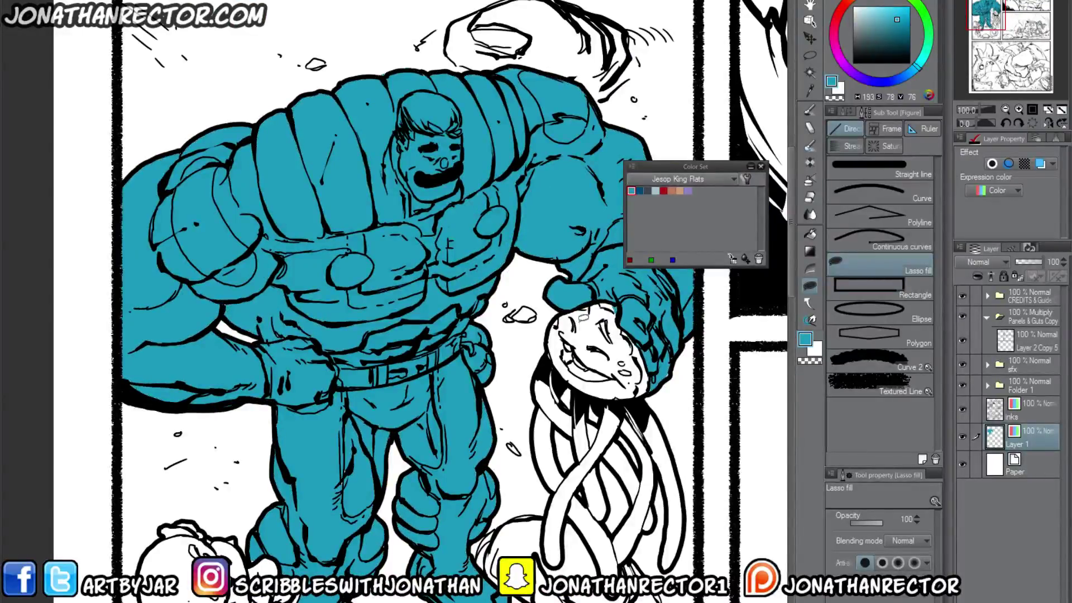
# Add a new layer above Layer 1, set its expression color to Color, and clip it to the layer below.
pyautogui.moveTo(255, 406); pyautogui.dragTo(208, 382)
pyautogui.press('e')
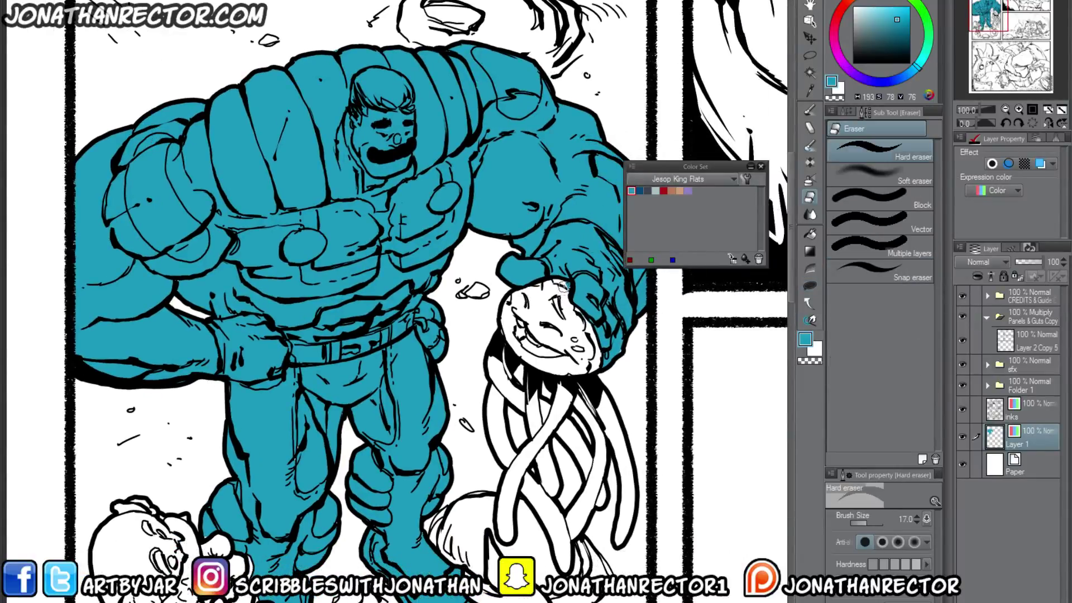
pyautogui.press('p')
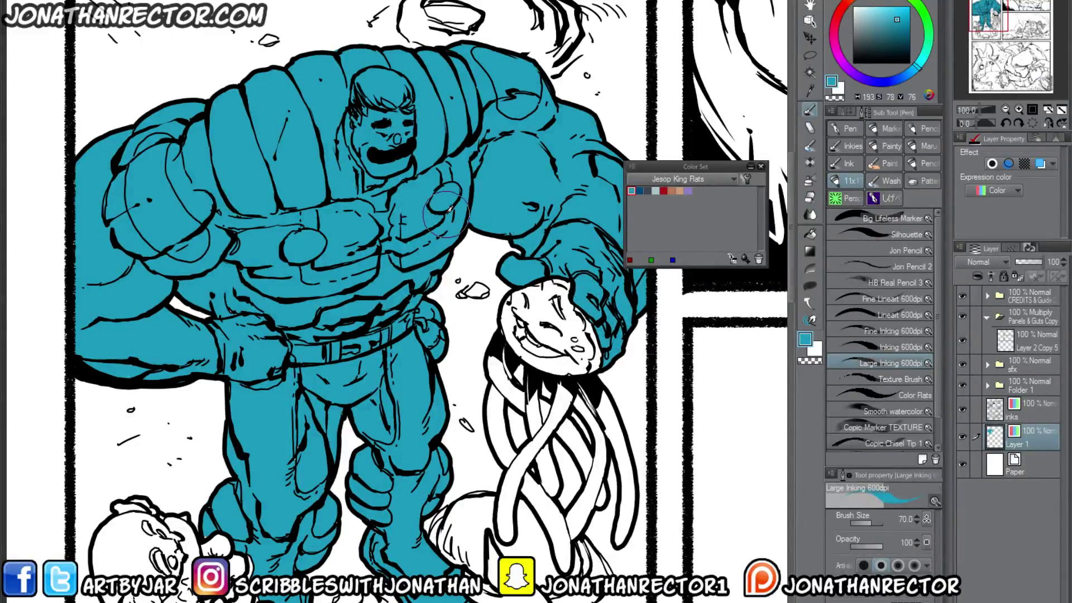
pyautogui.hotkey('ctrl', 'shift', 'n')
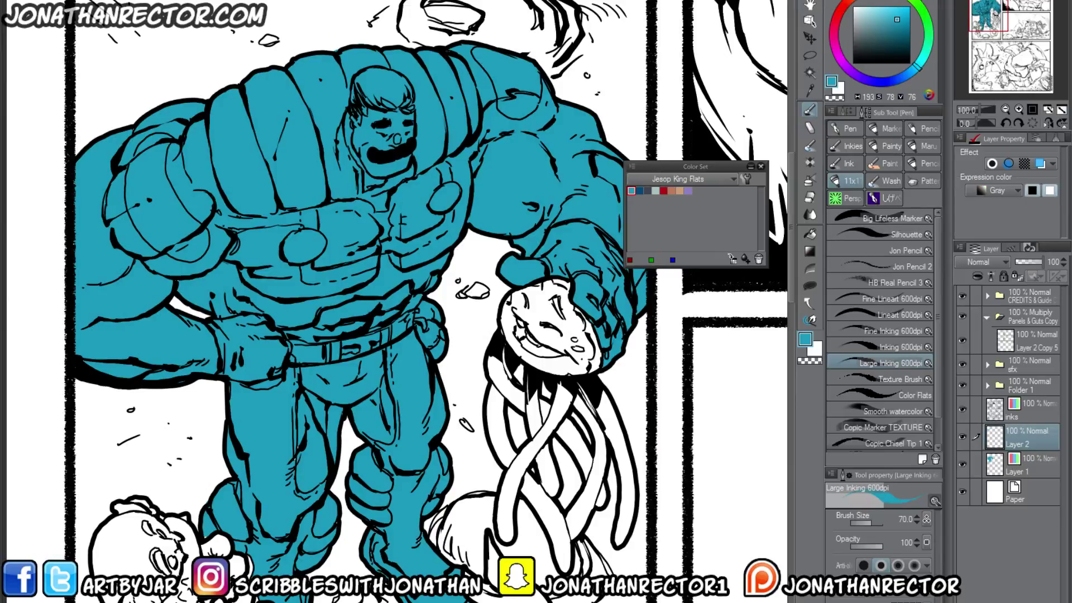
pyautogui.click(987, 190)
pyautogui.click(979, 203)
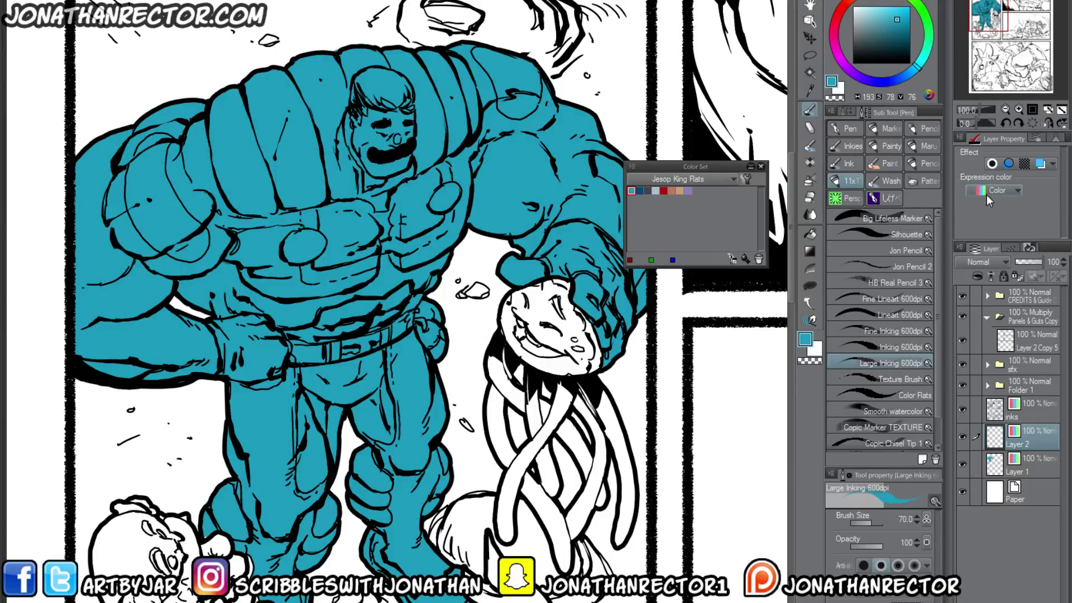
pyautogui.click(975, 276)
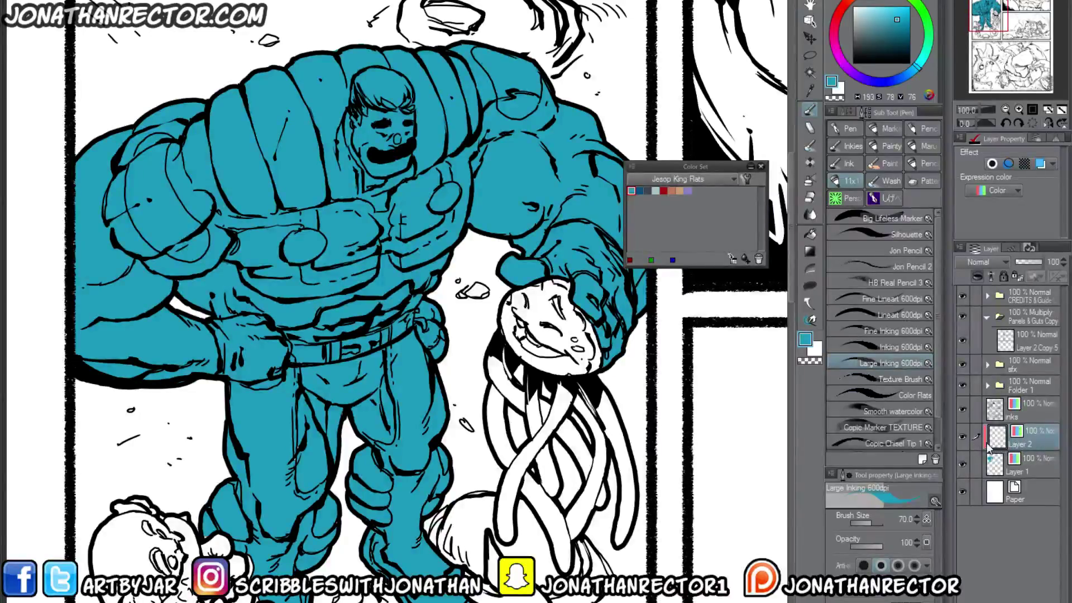
pyautogui.click(663, 191)
pyautogui.moveTo(354, 144)
pyautogui.mouseDown()
pyautogui.moveTo(368, 123)
pyautogui.moveTo(313, 112)
pyautogui.moveTo(290, 128)
pyautogui.moveTo(342, 193)
pyautogui.moveTo(189, 109)
pyautogui.moveTo(212, 185)
pyautogui.moveTo(167, 168)
pyautogui.mouseUp()
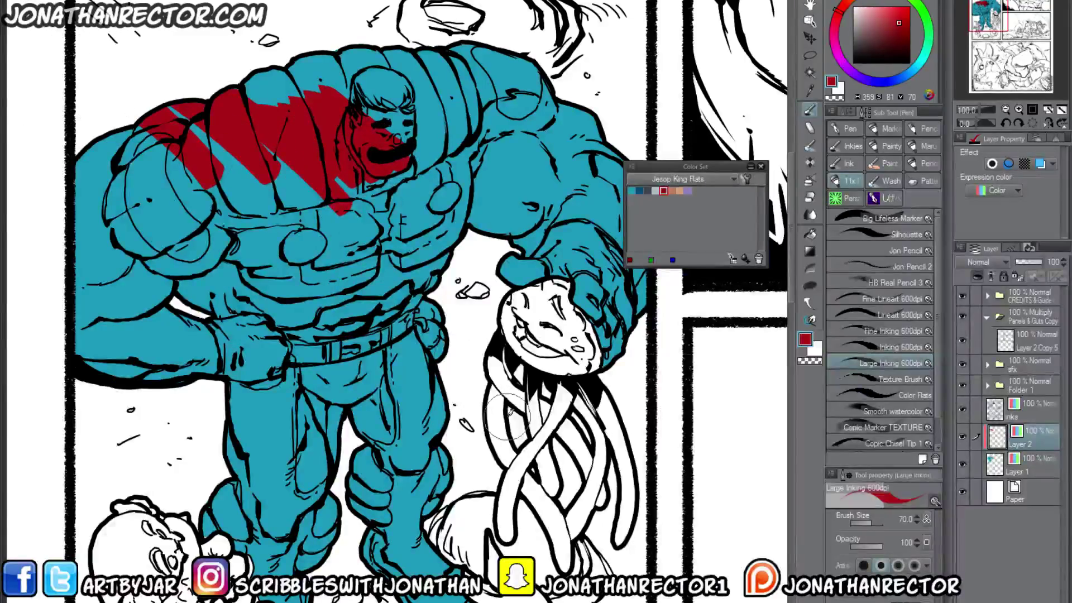
pyautogui.hotkey('ctrl', 'z')
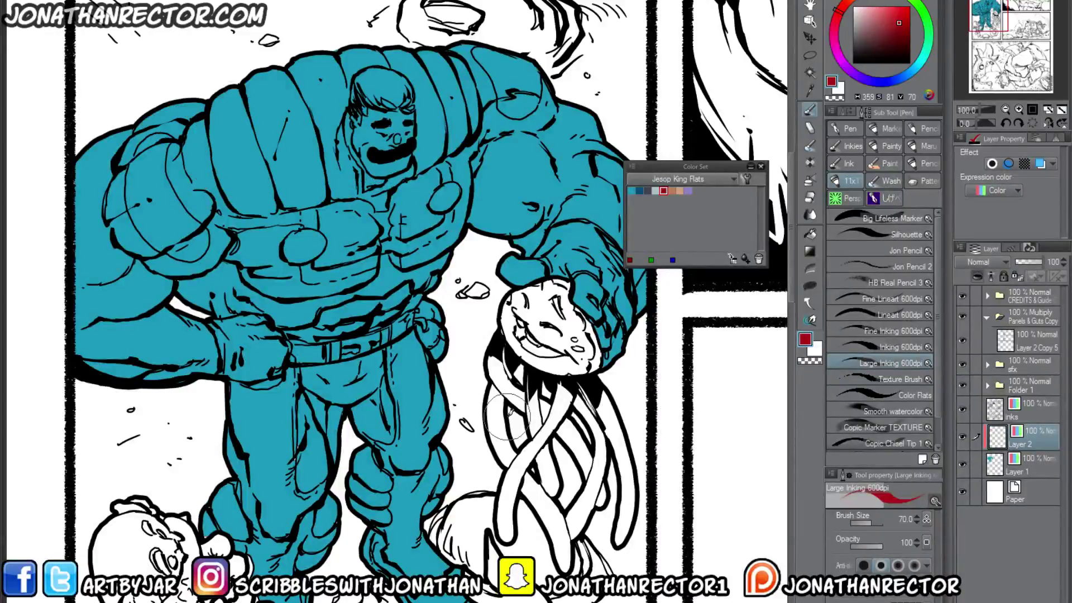
# Pick the darker blue from the color set and lasso-fill the segmented collar and head area on Layer 2.
pyautogui.click(639, 190)
pyautogui.moveTo(253, 323); pyautogui.dragTo(355, 421)
pyautogui.click(810, 286)
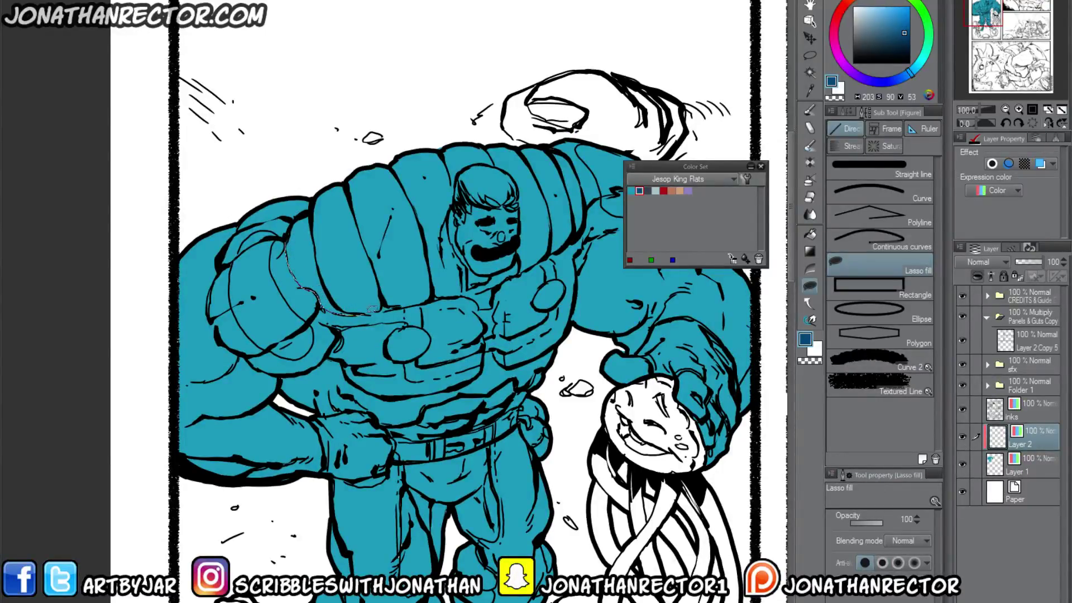
pyautogui.moveTo(371, 308); pyautogui.dragTo(439, 293)
pyautogui.moveTo(588, 191)
pyautogui.mouseDown()
pyautogui.moveTo(573, 156)
pyautogui.moveTo(463, 110)
pyautogui.moveTo(285, 168)
pyautogui.mouseUp()
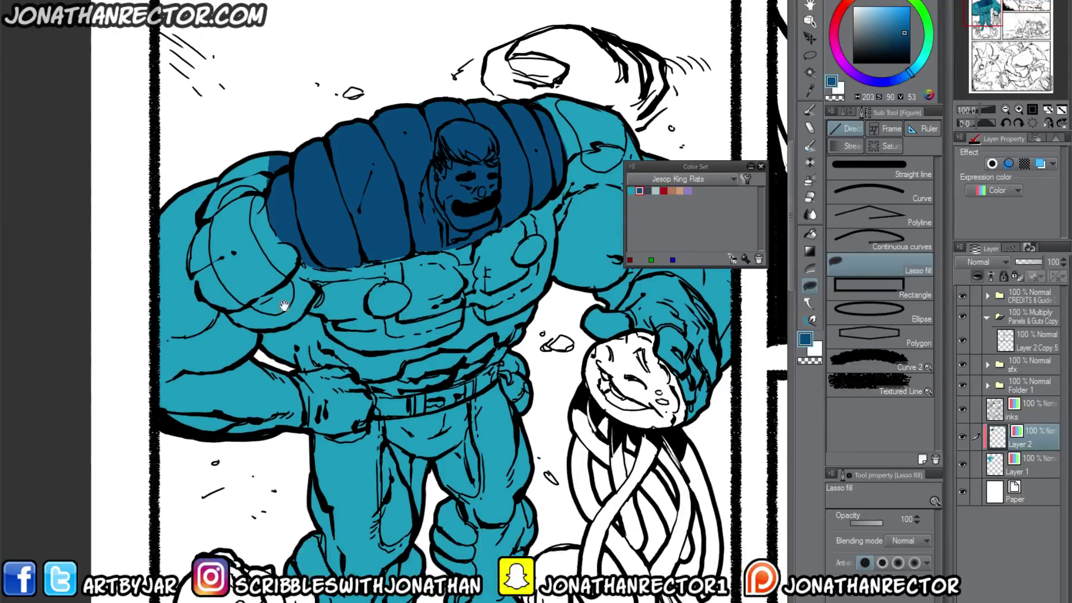
# Lasso-fill the chest panels between the two discs with the darker blue.
pyautogui.moveTo(420, 293); pyautogui.dragTo(402, 249)
pyautogui.moveTo(402, 317); pyautogui.dragTo(461, 302)
pyautogui.moveTo(520, 283)
pyautogui.mouseDown()
pyautogui.moveTo(536, 248)
pyautogui.moveTo(504, 195)
pyautogui.mouseUp()
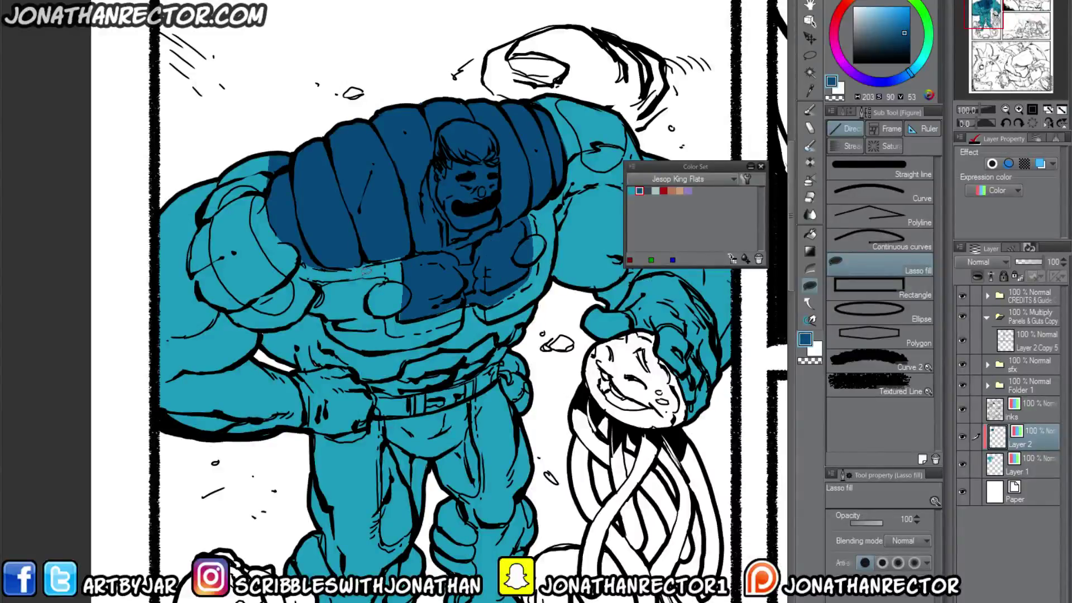
pyautogui.moveTo(400, 303)
pyautogui.mouseDown()
pyautogui.moveTo(413, 320)
pyautogui.moveTo(461, 305)
pyautogui.mouseUp()
pyautogui.moveTo(436, 226); pyautogui.dragTo(362, 250)
pyautogui.moveTo(380, 259); pyautogui.dragTo(271, 253)
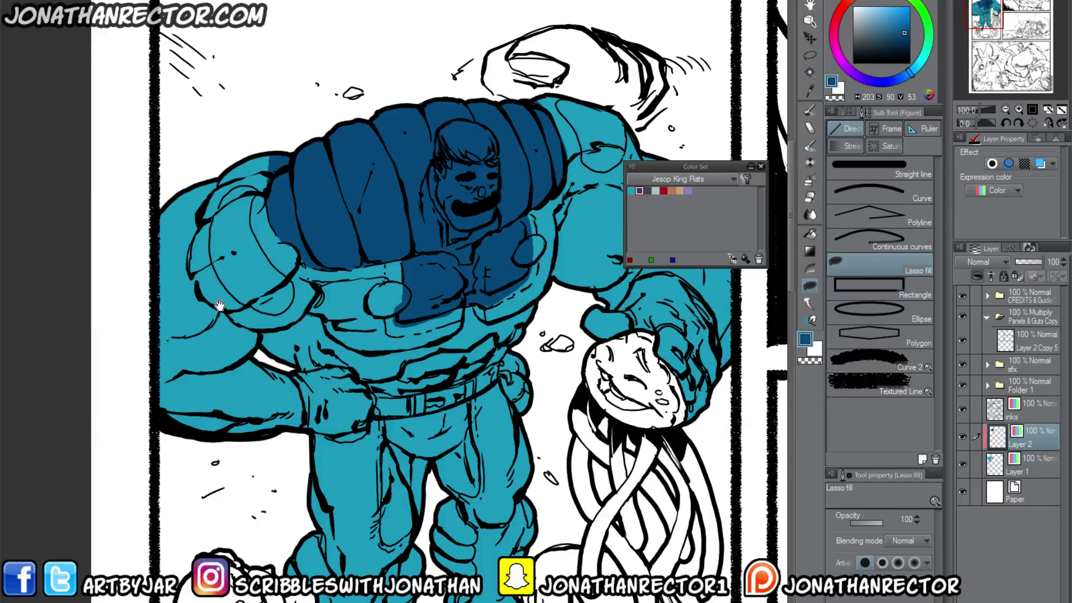
# Lasso-fill the figure's crotch and inner thigh panels below the belt with the darker blue.
pyautogui.scroll(-3, 206, 363)
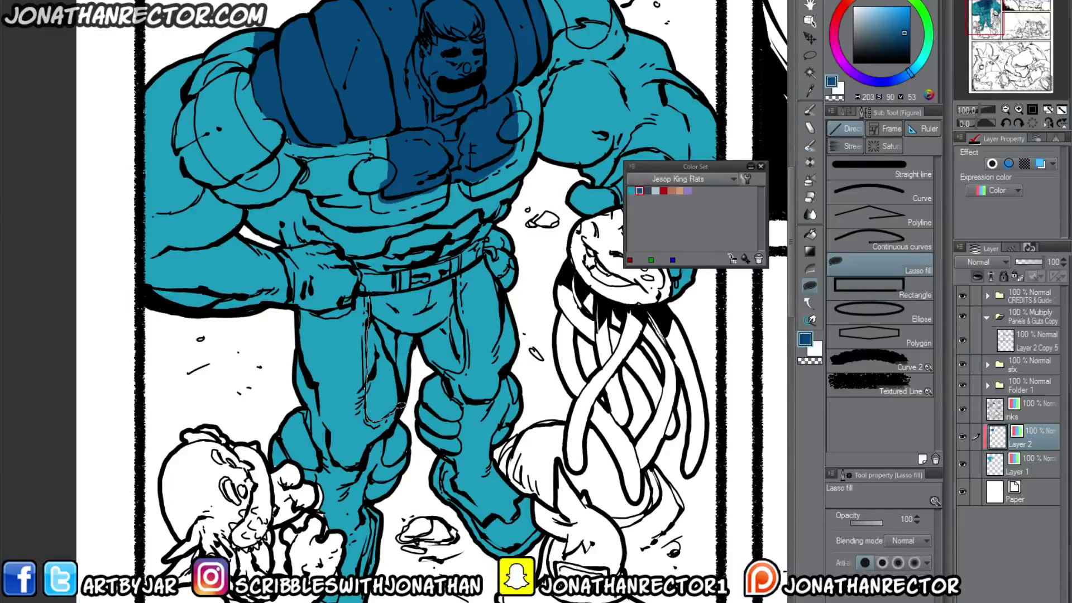
pyautogui.moveTo(401, 405); pyautogui.dragTo(419, 368)
pyautogui.moveTo(359, 265); pyautogui.dragTo(363, 279)
pyautogui.scroll(-2, 369, 352)
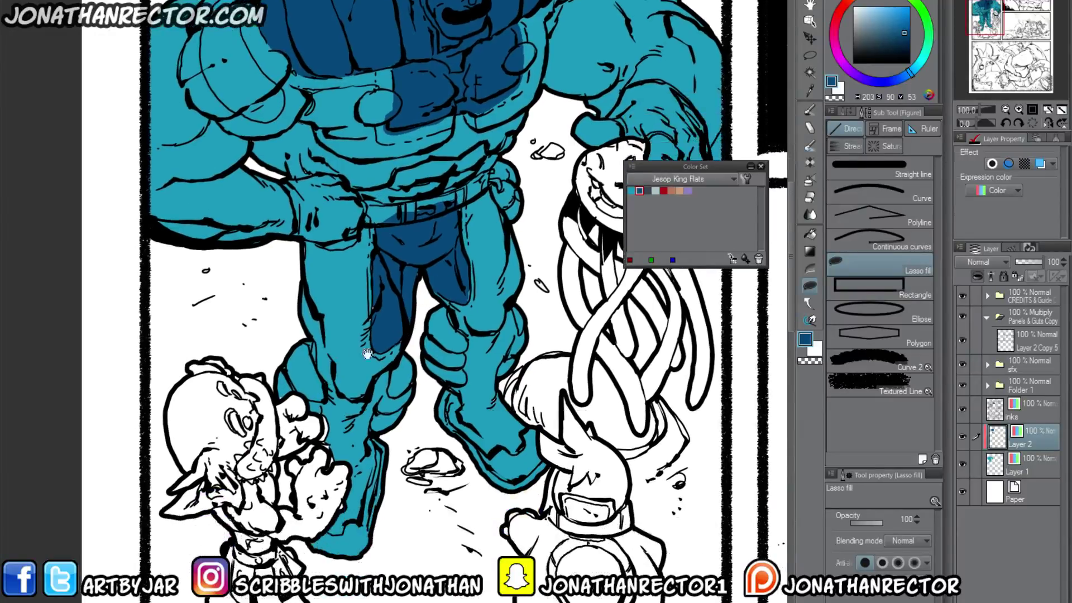
# Lasso-fill the segmented padding behind both of the figure's lower legs with the darker blue.
pyautogui.moveTo(371, 431)
pyautogui.mouseDown()
pyautogui.moveTo(423, 370)
pyautogui.moveTo(408, 336)
pyautogui.moveTo(418, 360)
pyautogui.mouseUp()
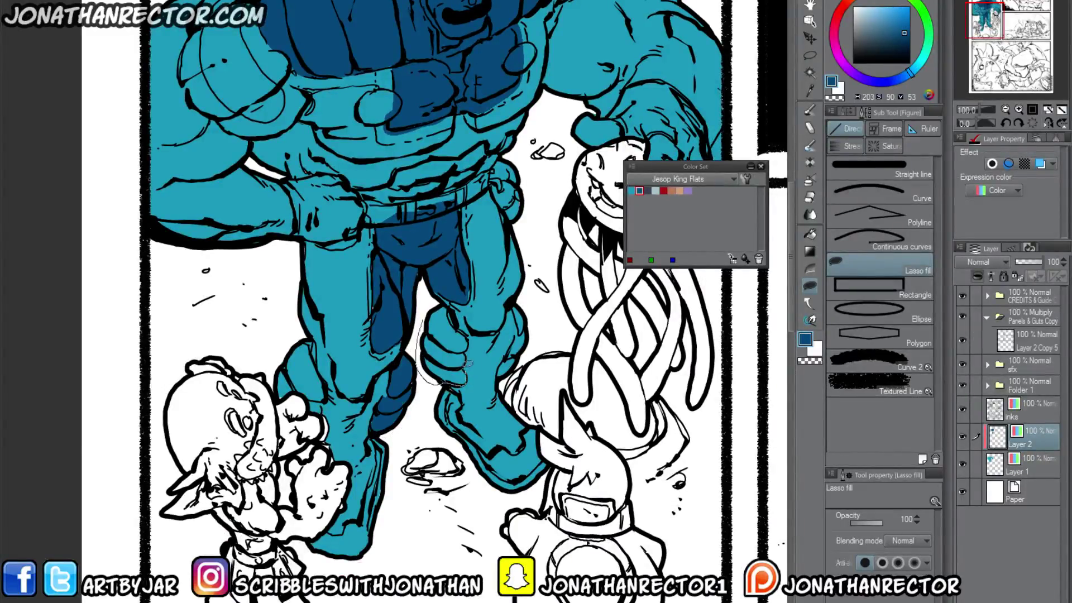
pyautogui.moveTo(451, 308); pyautogui.dragTo(452, 310)
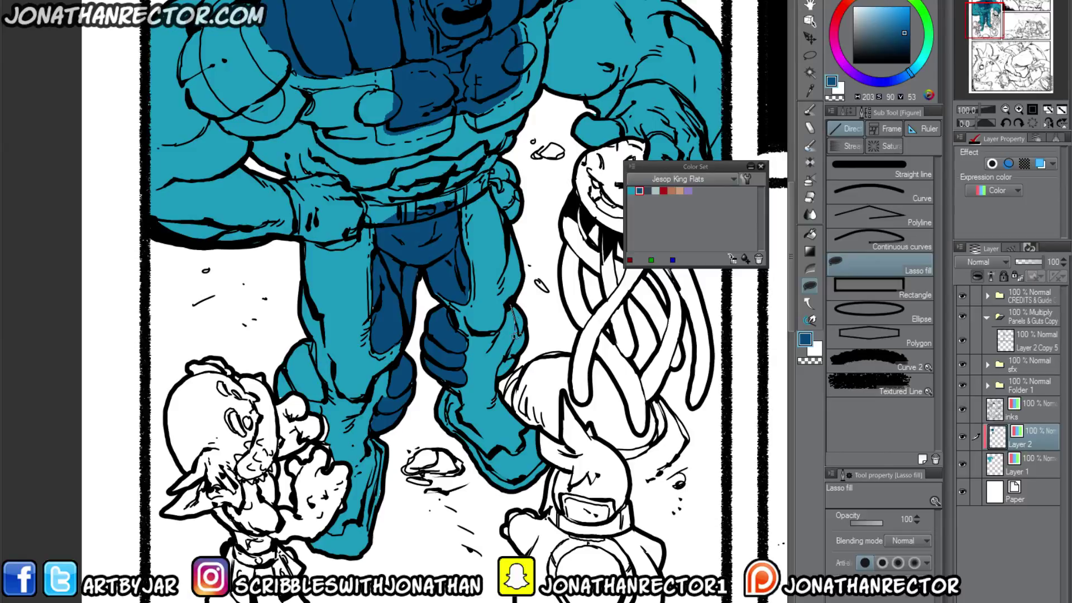
pyautogui.moveTo(519, 368); pyautogui.dragTo(517, 371)
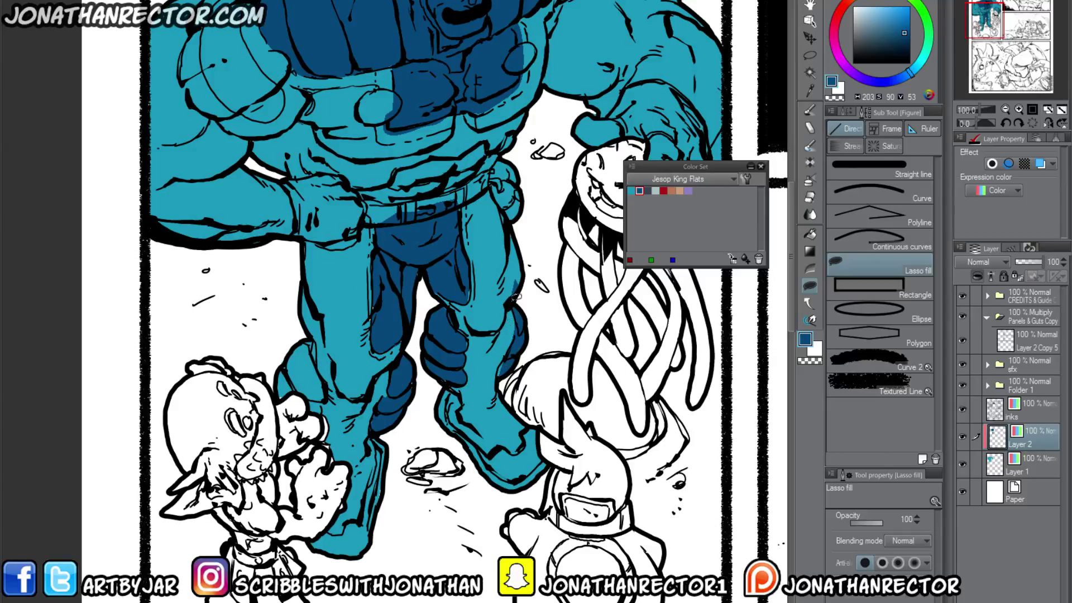
pyautogui.press('e')
pyautogui.press('u')
pyautogui.moveTo(320, 397)
pyautogui.mouseDown()
pyautogui.moveTo(289, 423)
pyautogui.moveTo(295, 324)
pyautogui.moveTo(321, 397)
pyautogui.moveTo(293, 421)
pyautogui.mouseUp()
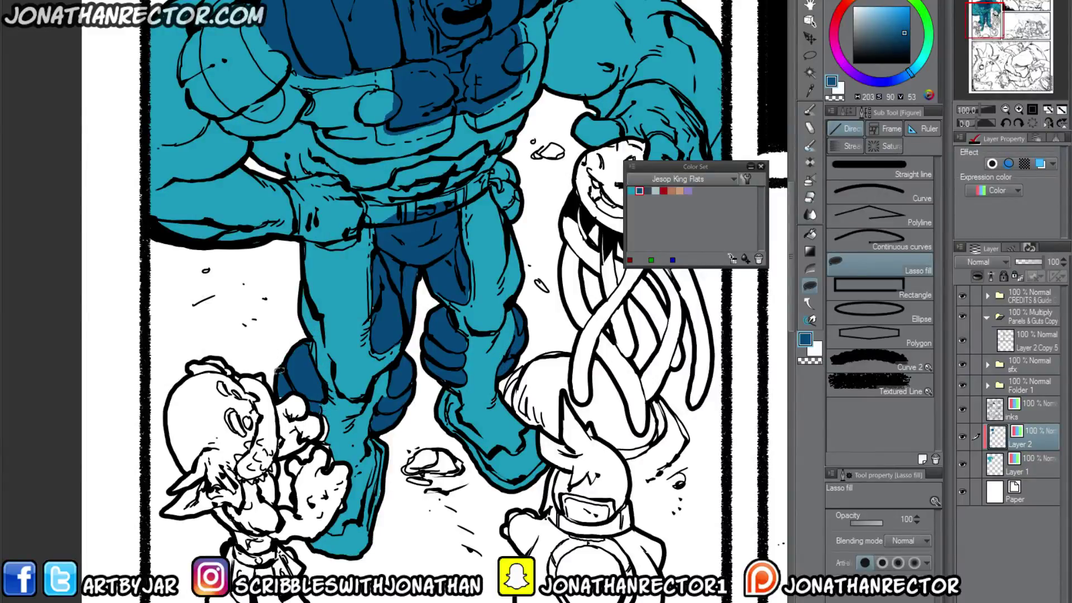
pyautogui.moveTo(293, 384)
pyautogui.mouseDown()
pyautogui.moveTo(291, 404)
pyautogui.moveTo(290, 385)
pyautogui.mouseUp()
# Patch leftover gaps around the waist and inner thighs on Layer 1 with the lighter blue, and reselect Layer 2.
pyautogui.scroll(-3, 414, 256)
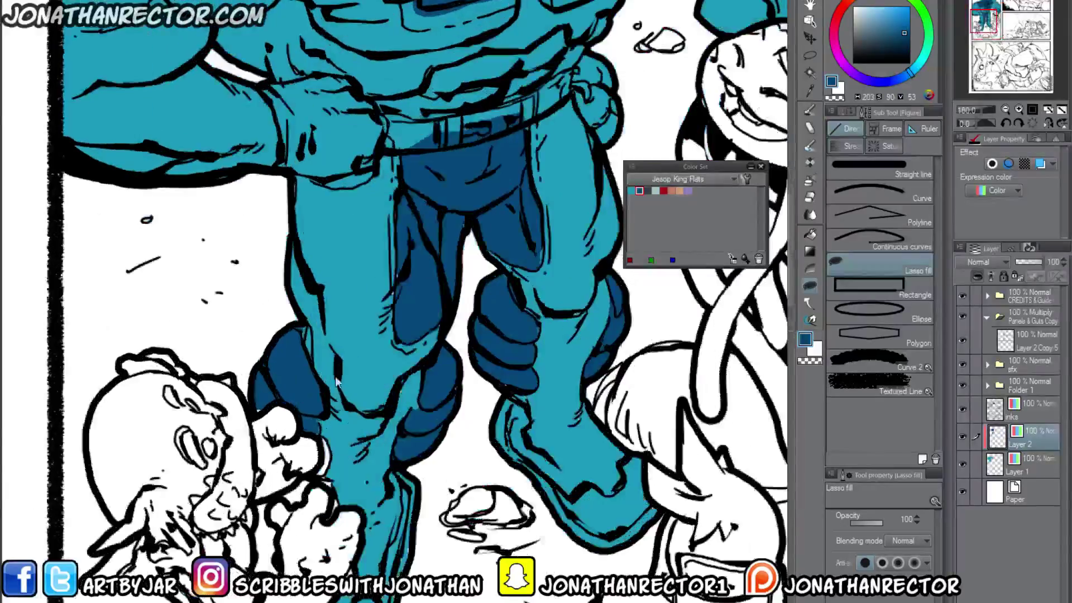
pyautogui.scroll(5, 414, 256)
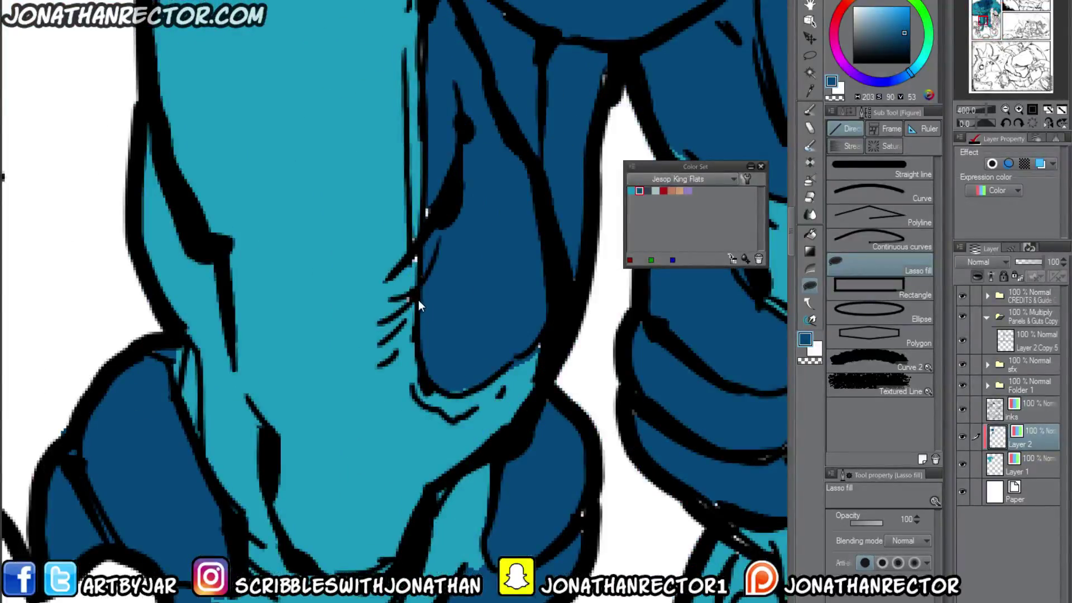
pyautogui.scroll(-5, 417, 300)
pyautogui.moveTo(390, 323); pyautogui.dragTo(392, 403)
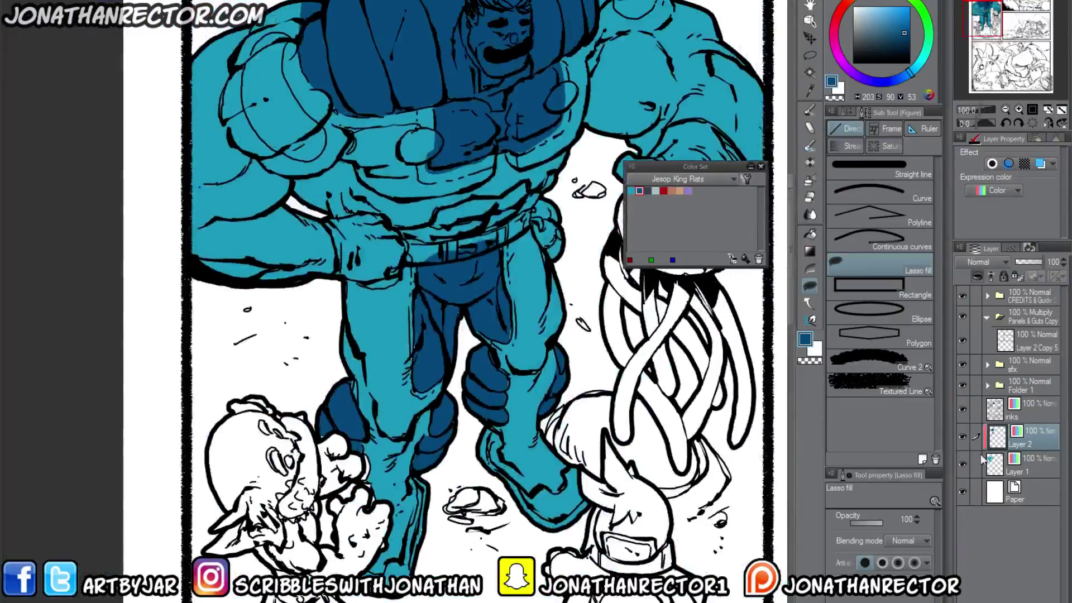
pyautogui.click(1014, 469)
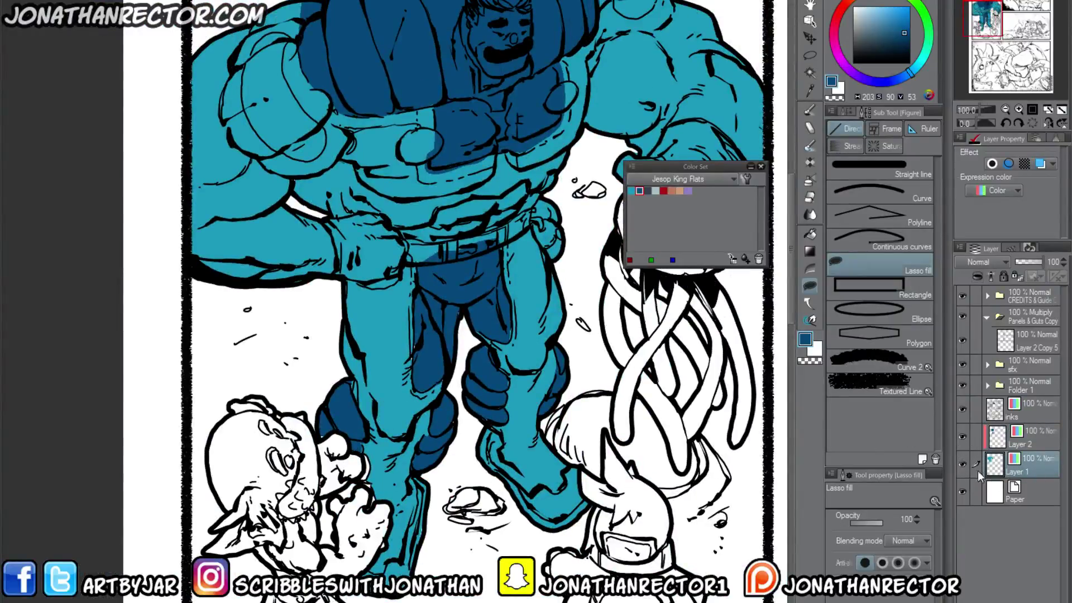
pyautogui.click(631, 191)
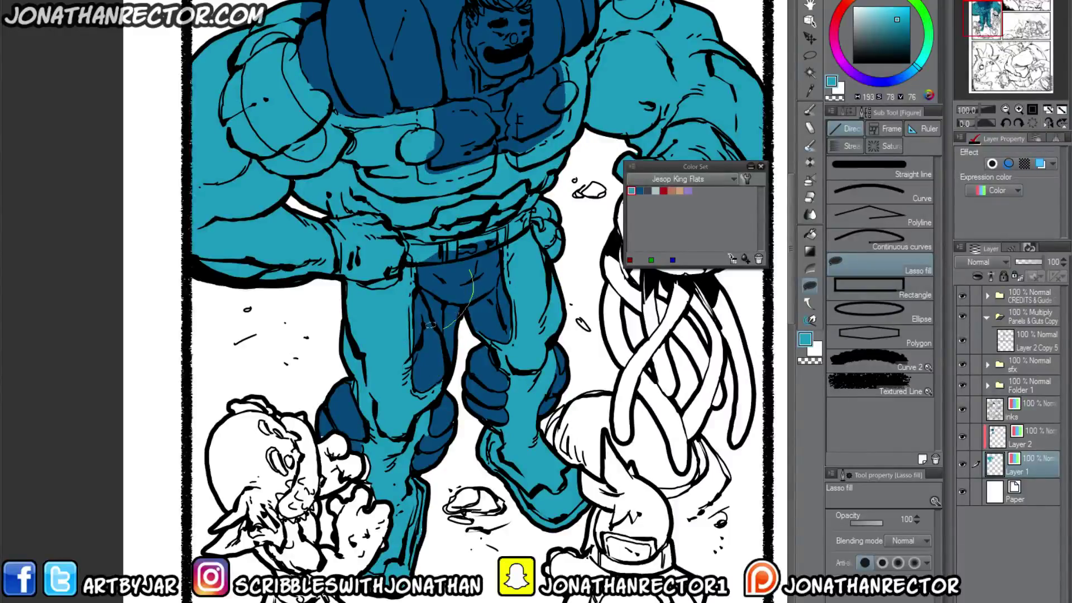
pyautogui.moveTo(487, 209); pyautogui.dragTo(506, 304)
pyautogui.moveTo(460, 267); pyautogui.dragTo(469, 240)
pyautogui.moveTo(505, 296)
pyautogui.mouseDown()
pyautogui.moveTo(483, 288)
pyautogui.moveTo(474, 343)
pyautogui.mouseUp()
pyautogui.moveTo(341, 265); pyautogui.dragTo(282, 348)
pyautogui.click(1023, 443)
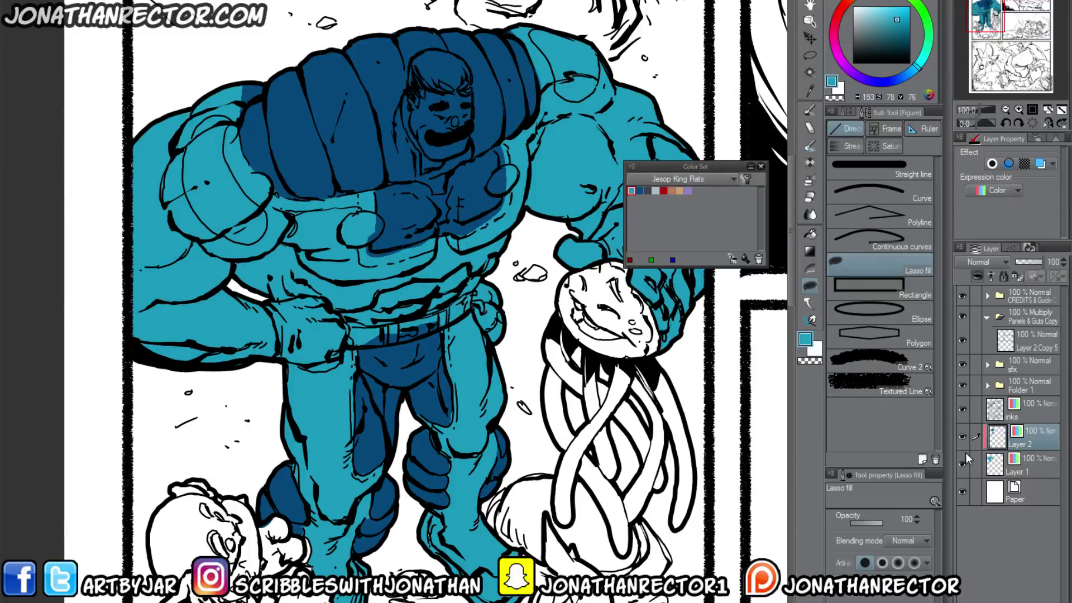
# Create a new layer above Layer 2, clip it to the layer below, and choose the brown skin colour.
pyautogui.hotkey('ctrl', 'shift', 'n')
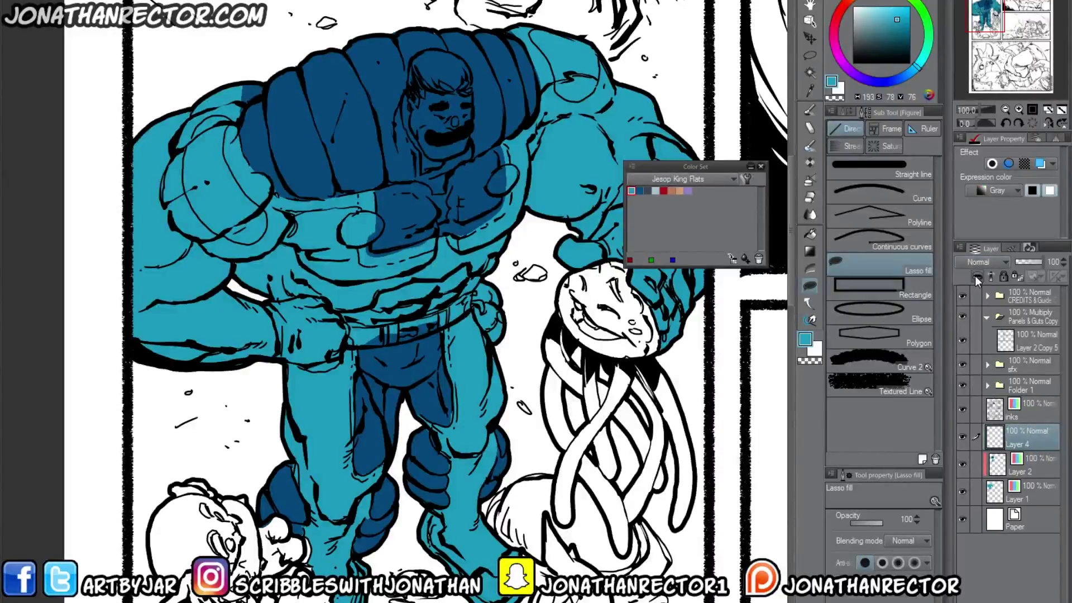
pyautogui.click(976, 276)
pyautogui.click(646, 191)
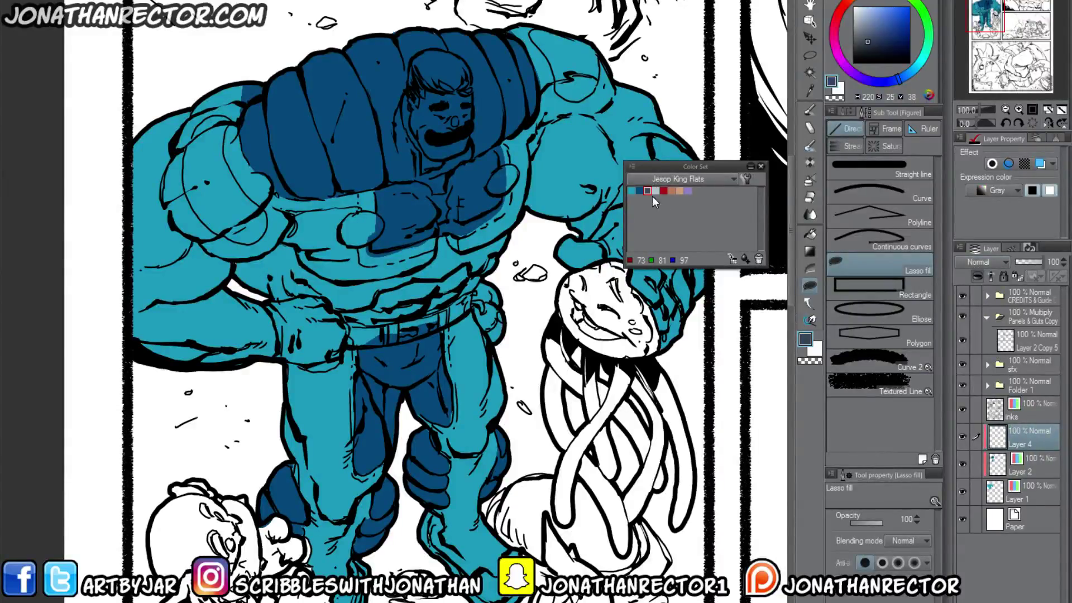
pyautogui.click(672, 191)
# Lasso-fill the large figure's face and neck, set the layer's expression colour to Color, and recolour the fill brown.
pyautogui.moveTo(478, 294); pyautogui.dragTo(462, 417)
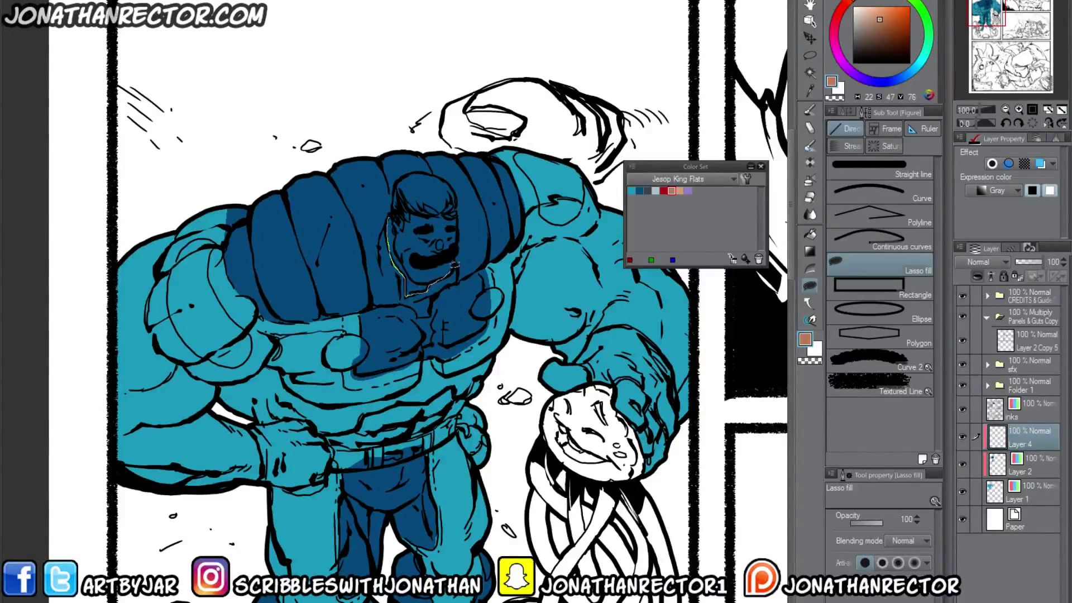
pyautogui.moveTo(413, 190); pyautogui.dragTo(420, 194)
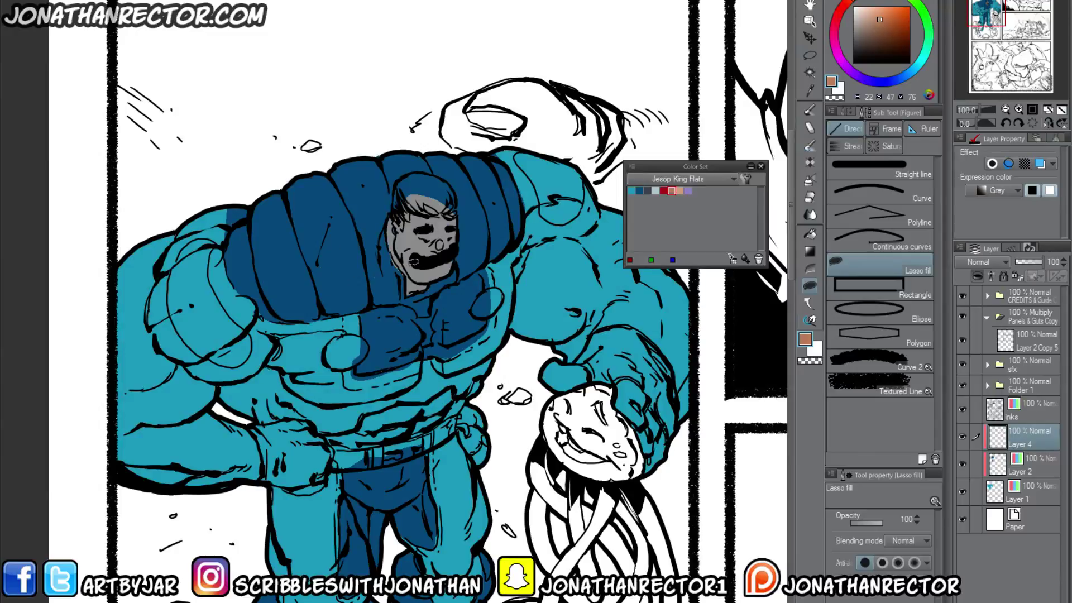
pyautogui.click(996, 191)
pyautogui.click(991, 207)
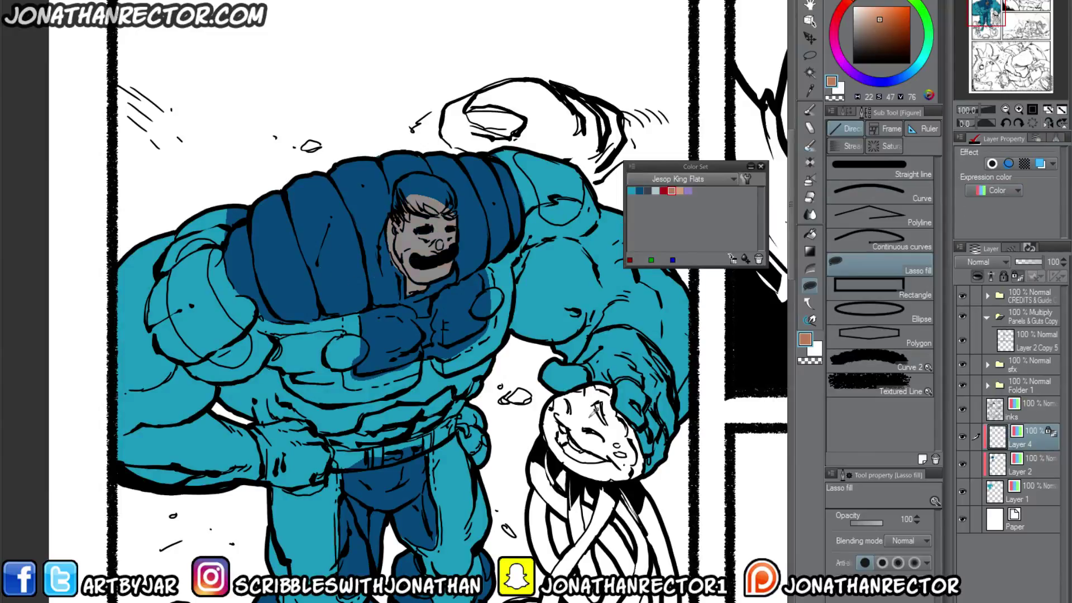
pyautogui.hotkey('alt', 'Delete')
# Lasso-fill the exposed fingers of both of the large figure's hands with the brown skin colour.
pyautogui.moveTo(490, 348); pyautogui.dragTo(432, 306)
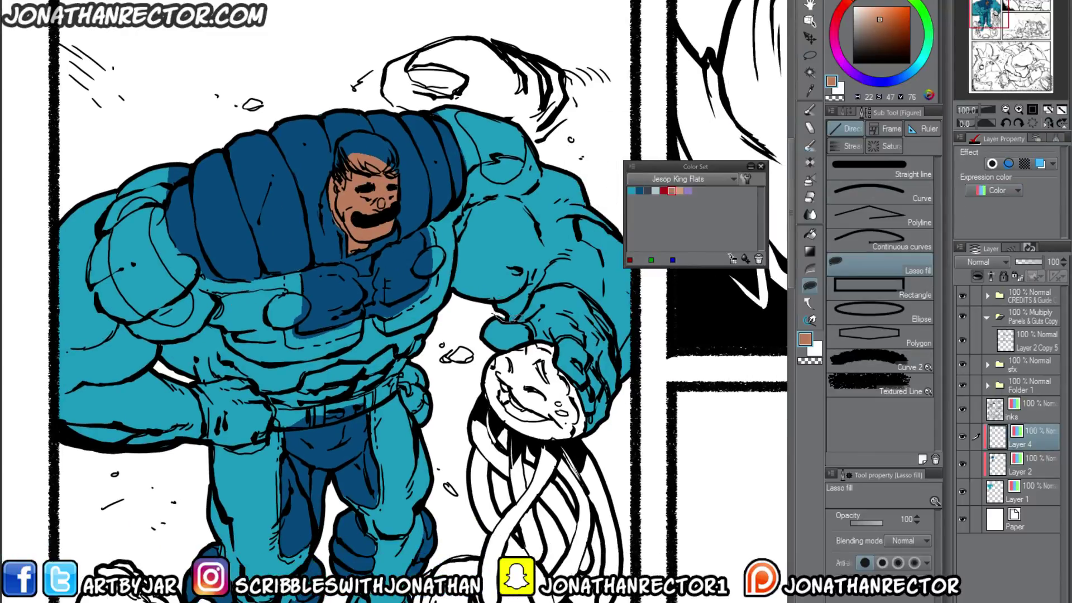
pyautogui.moveTo(536, 332); pyautogui.dragTo(494, 317)
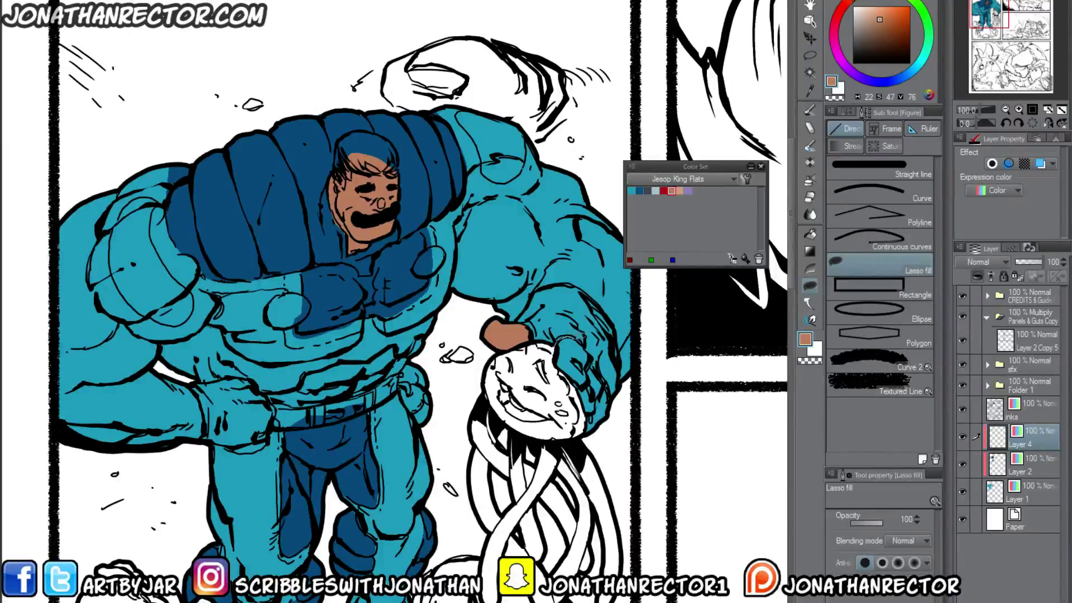
pyautogui.moveTo(580, 336)
pyautogui.mouseDown()
pyautogui.moveTo(564, 386)
pyautogui.moveTo(561, 363)
pyautogui.mouseUp()
pyautogui.moveTo(583, 360)
pyautogui.mouseDown()
pyautogui.moveTo(601, 369)
pyautogui.moveTo(578, 430)
pyautogui.mouseUp()
pyautogui.moveTo(170, 438); pyautogui.dragTo(245, 409)
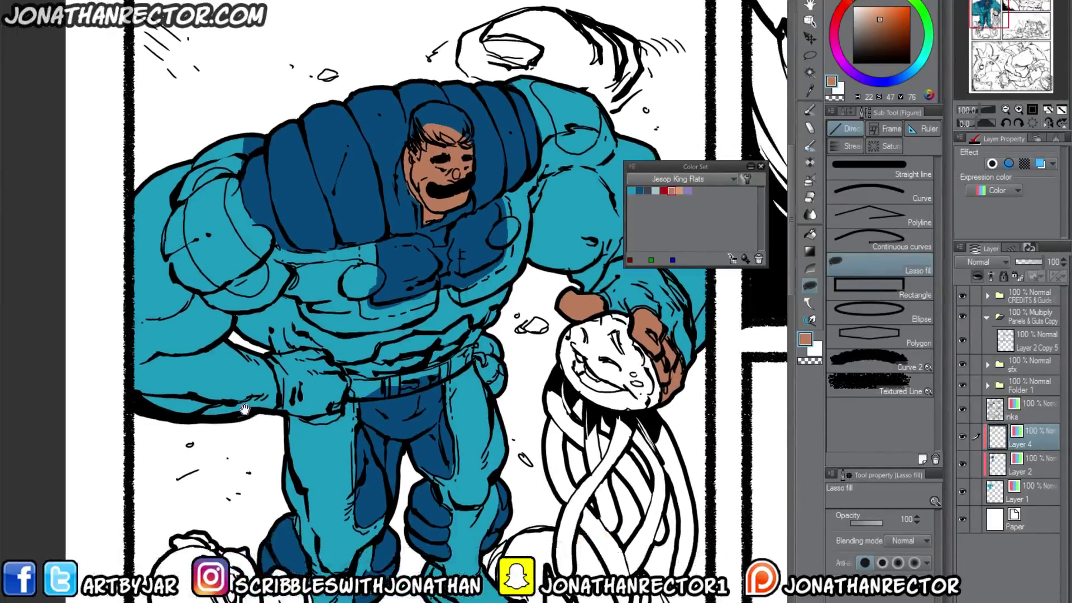
pyautogui.moveTo(316, 408); pyautogui.dragTo(320, 410)
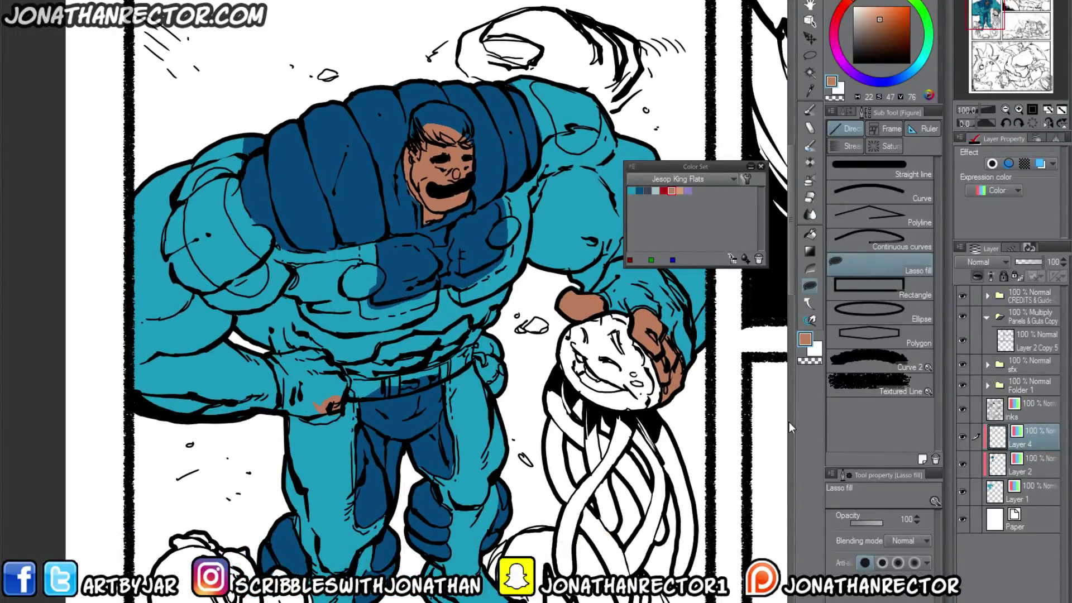
# Lasso-fill the gloves on both of the large figure's hands with red, leaving the exposed fingers brown.
pyautogui.click(663, 190)
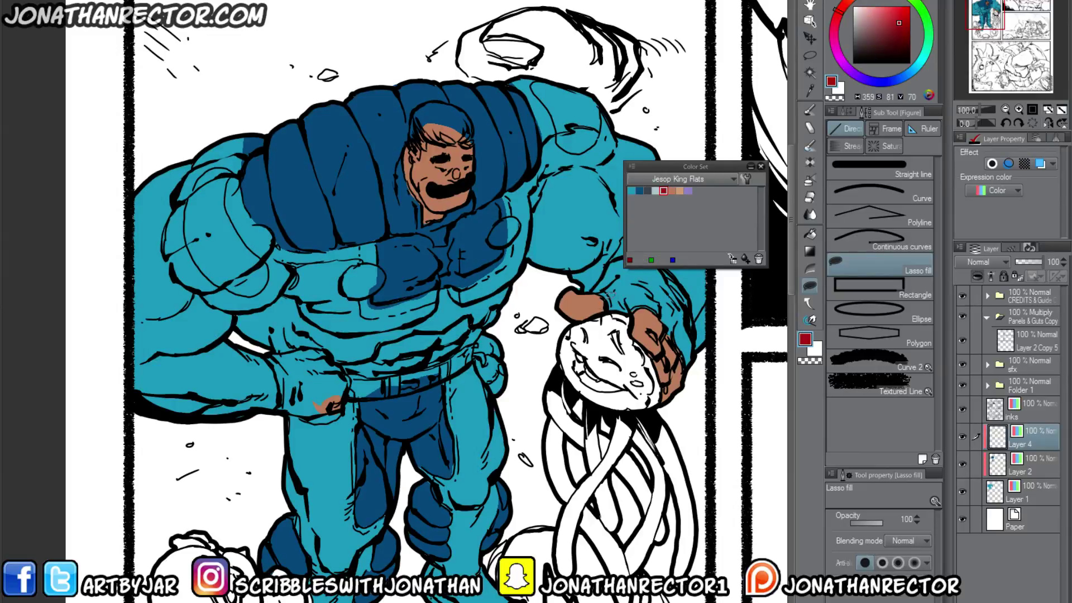
pyautogui.moveTo(628, 336); pyautogui.dragTo(551, 365)
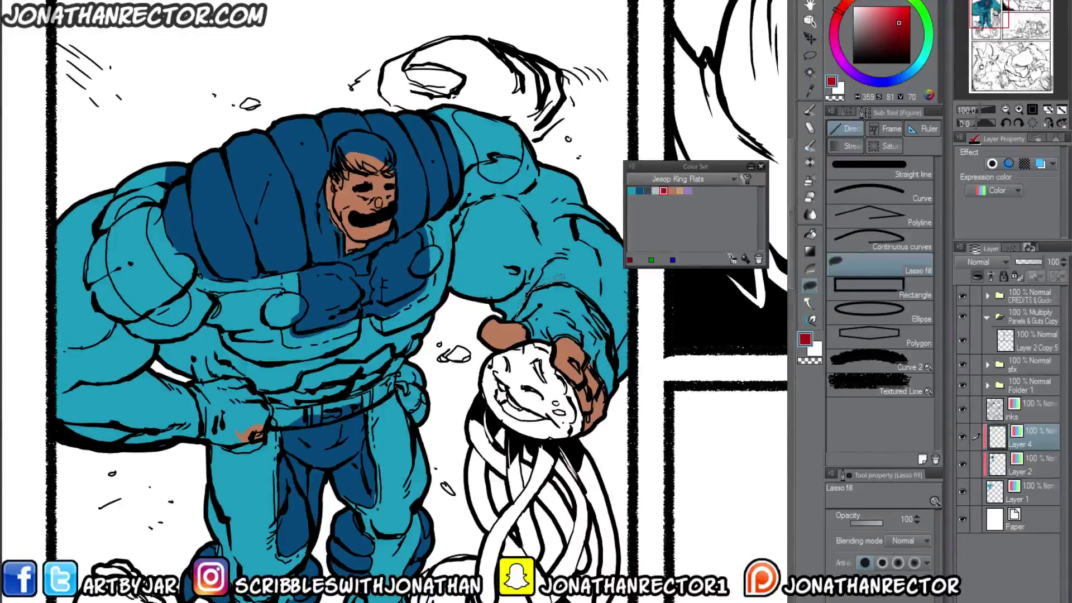
pyautogui.moveTo(615, 319); pyautogui.dragTo(614, 405)
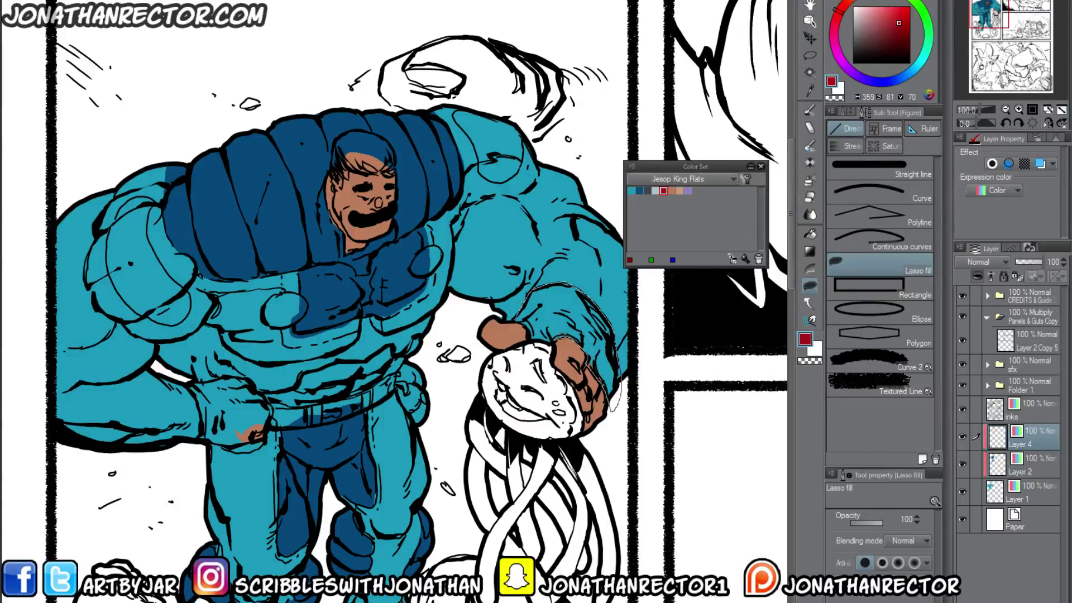
pyautogui.moveTo(524, 326); pyautogui.dragTo(517, 319)
pyautogui.moveTo(181, 434); pyautogui.dragTo(264, 394)
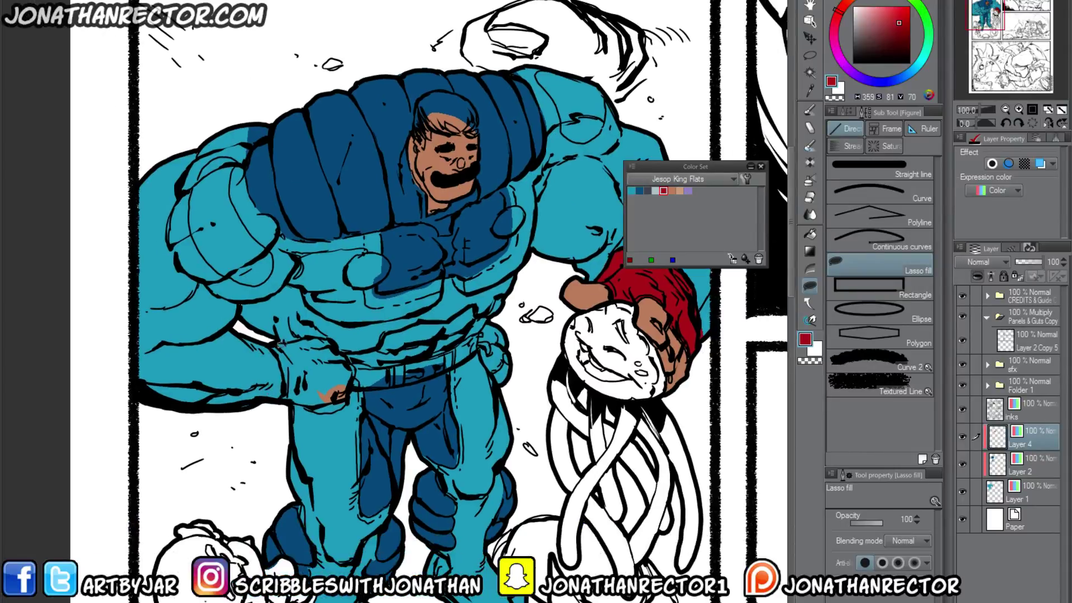
pyautogui.moveTo(337, 395)
pyautogui.mouseDown()
pyautogui.moveTo(355, 370)
pyautogui.moveTo(316, 410)
pyautogui.mouseUp()
# Lasso-fill the large figure's hair with the dark slate grey.
pyautogui.moveTo(436, 344); pyautogui.dragTo(383, 313)
pyautogui.click(647, 191)
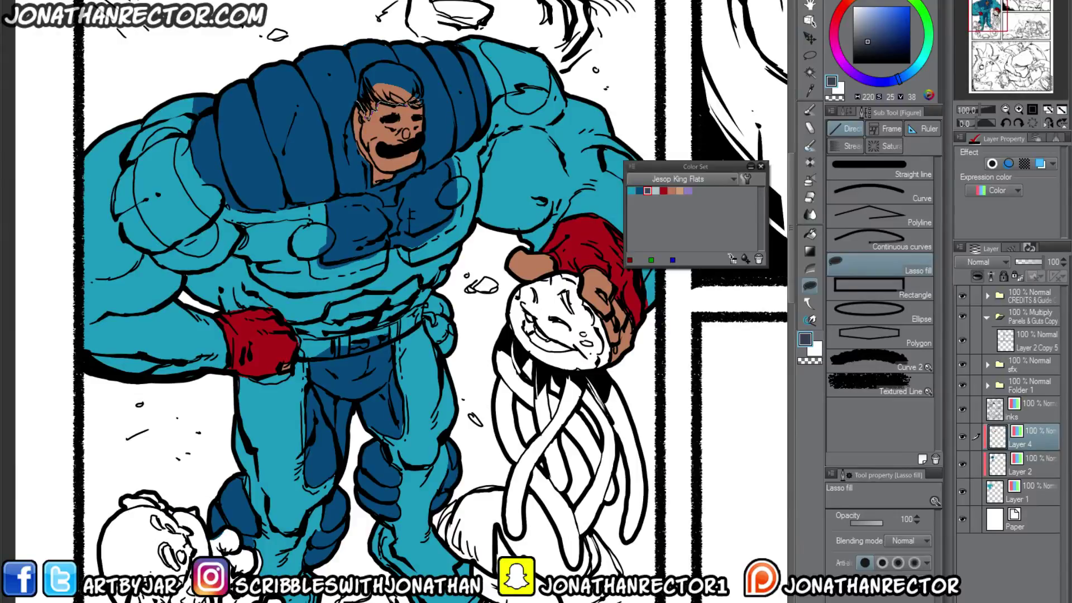
pyautogui.moveTo(367, 73); pyautogui.dragTo(361, 103)
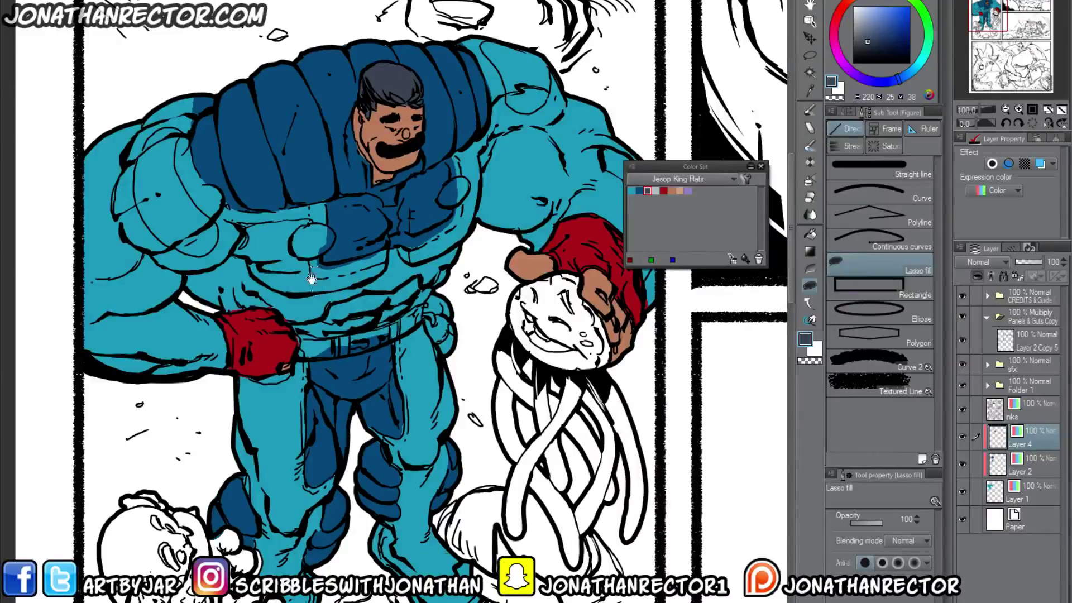
# Bucket-fill the shoulder plates and the two chest discs with the pale grey-blue.
pyautogui.moveTo(311, 279); pyautogui.dragTo(324, 306)
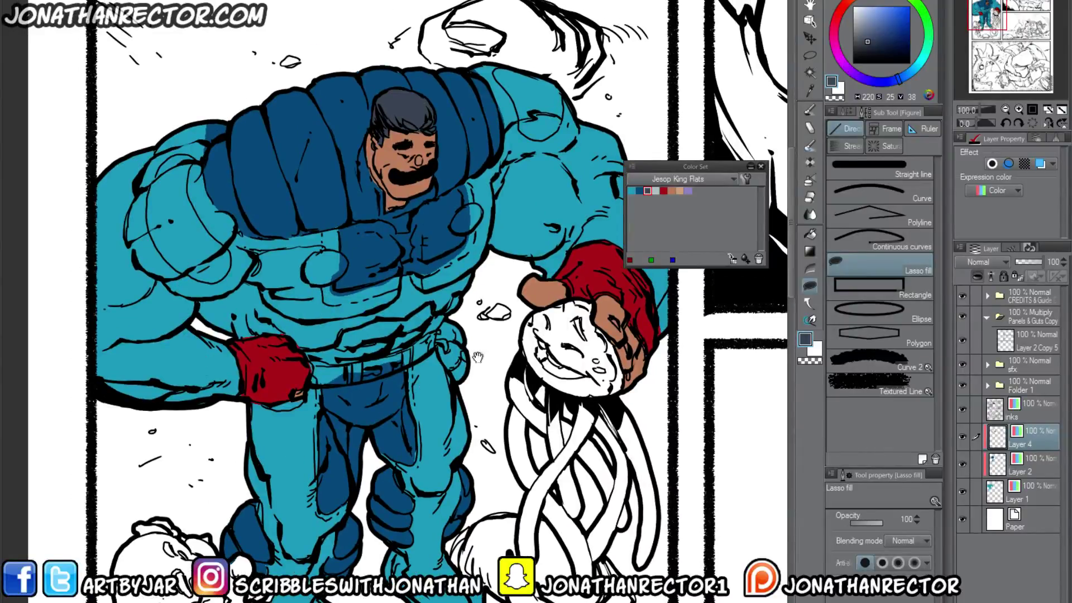
pyautogui.click(656, 191)
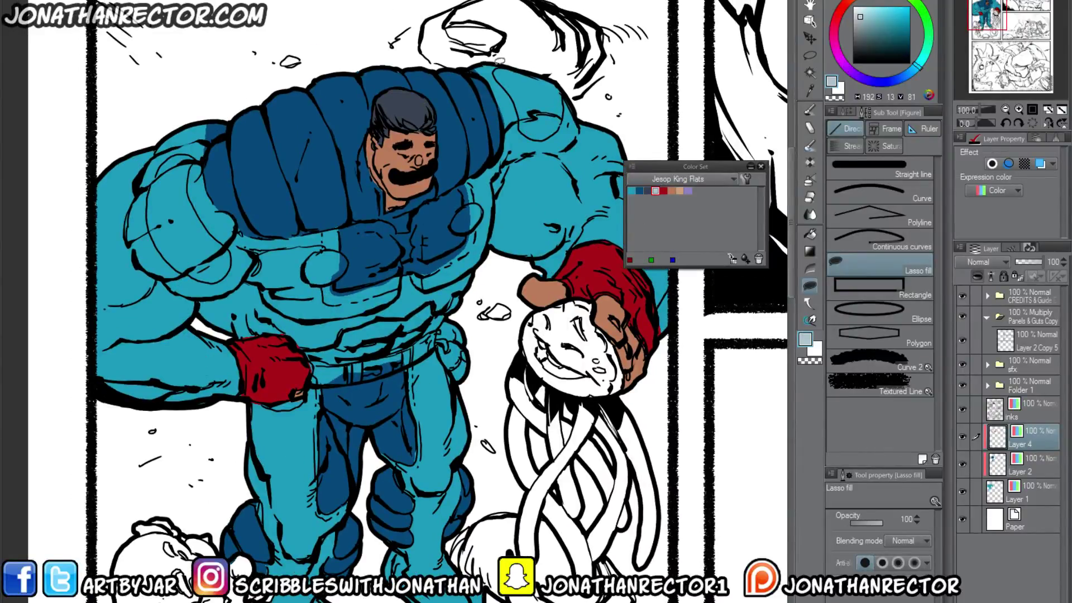
pyautogui.press('g')
pyautogui.click(526, 87)
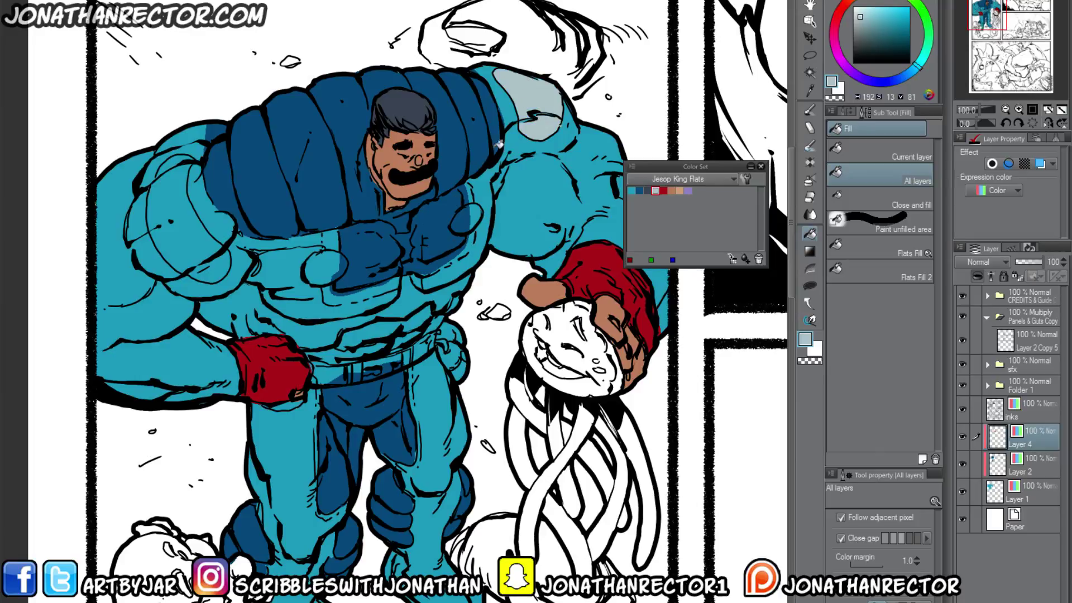
pyautogui.click(177, 170)
pyautogui.click(212, 265)
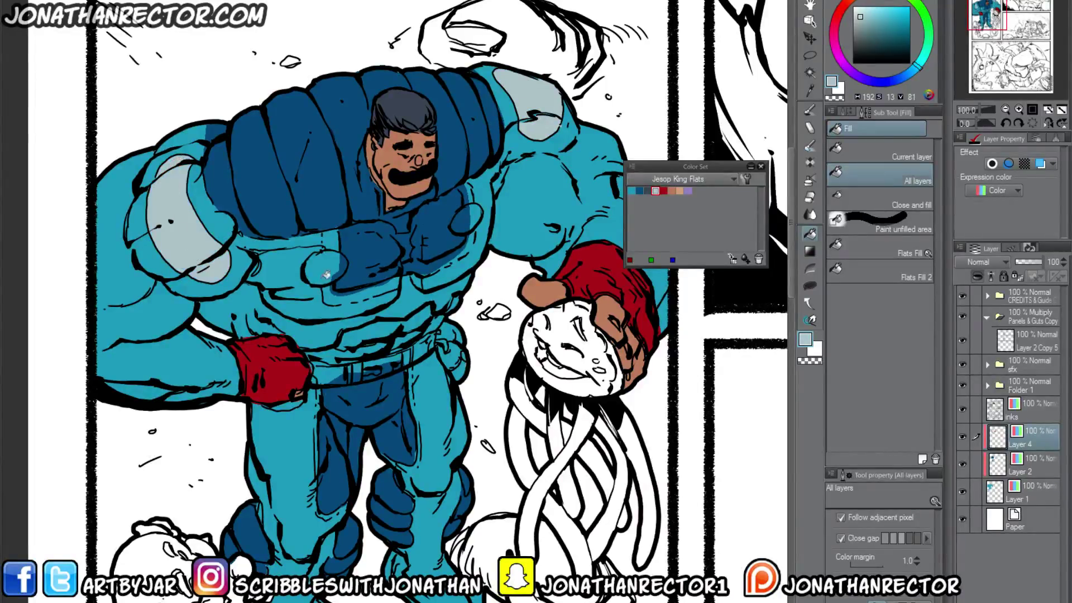
pyautogui.click(332, 258)
pyautogui.click(472, 214)
# Fill the belt and its side pouches with the pale grey-blue, brushing over the leftover gaps with the Large Inking pen.
pyautogui.click(345, 368)
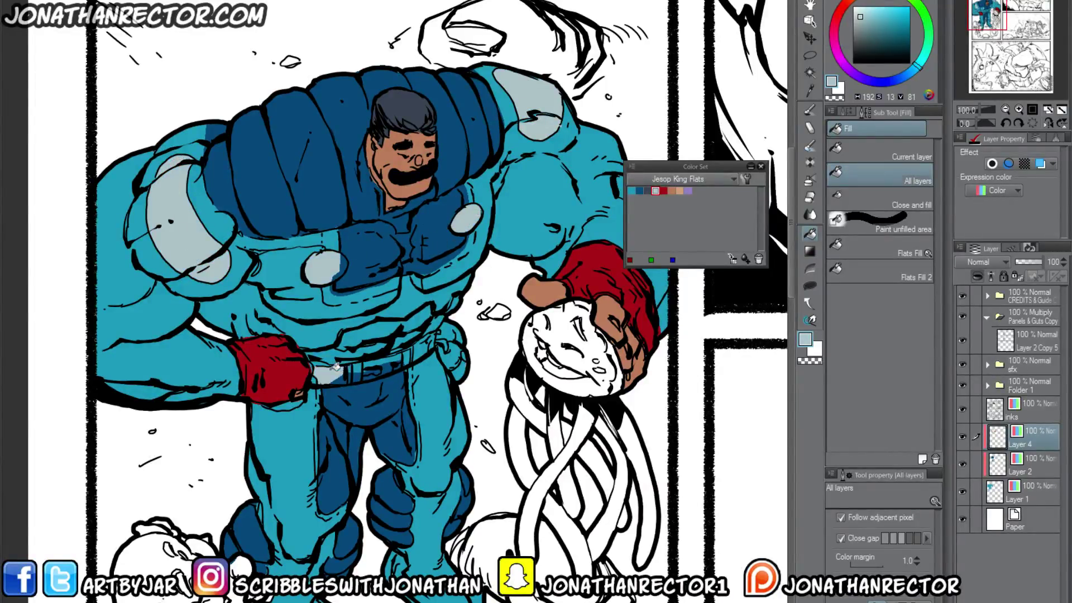
pyautogui.click(393, 359)
pyautogui.click(409, 354)
pyautogui.click(426, 346)
pyautogui.click(449, 330)
pyautogui.click(454, 355)
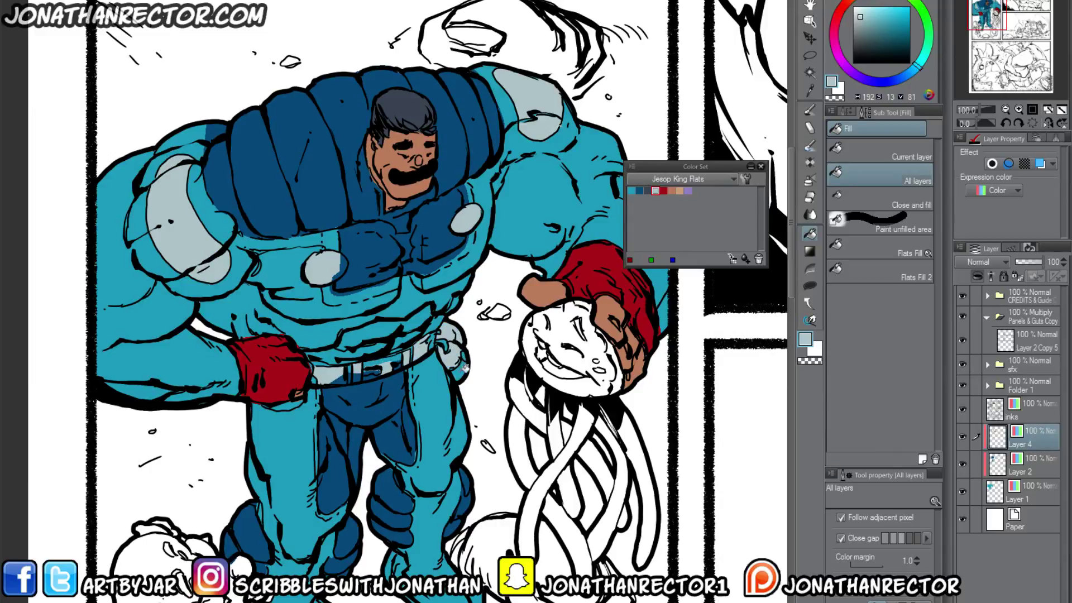
pyautogui.click(464, 367)
pyautogui.press('p')
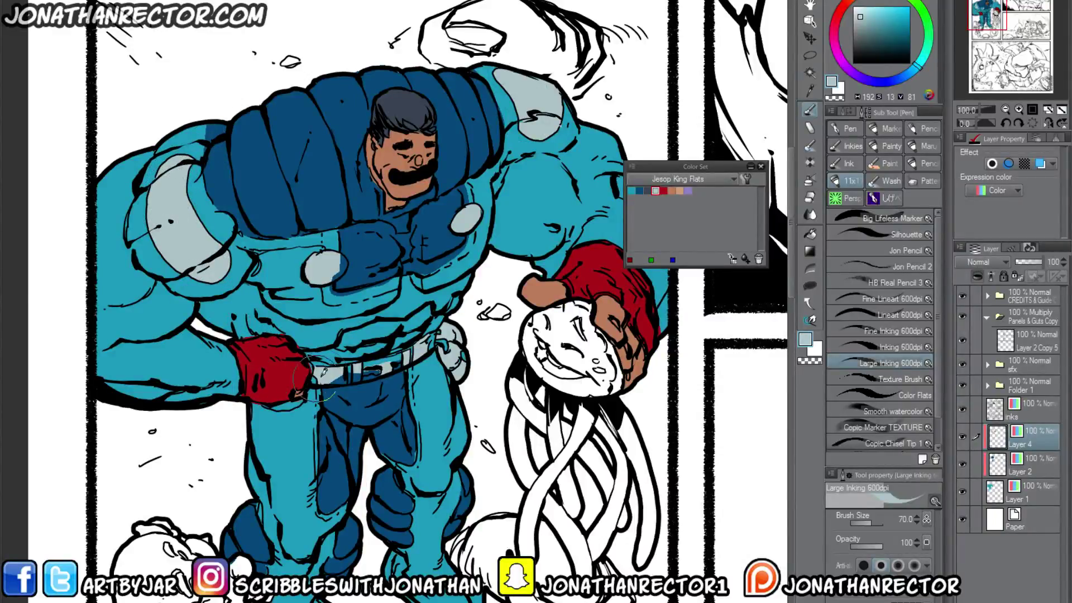
pyautogui.moveTo(325, 380)
pyautogui.mouseDown()
pyautogui.moveTo(391, 363)
pyautogui.moveTo(436, 335)
pyautogui.moveTo(379, 369)
pyautogui.moveTo(461, 323)
pyautogui.moveTo(448, 358)
pyautogui.moveTo(447, 326)
pyautogui.moveTo(437, 327)
pyautogui.mouseUp()
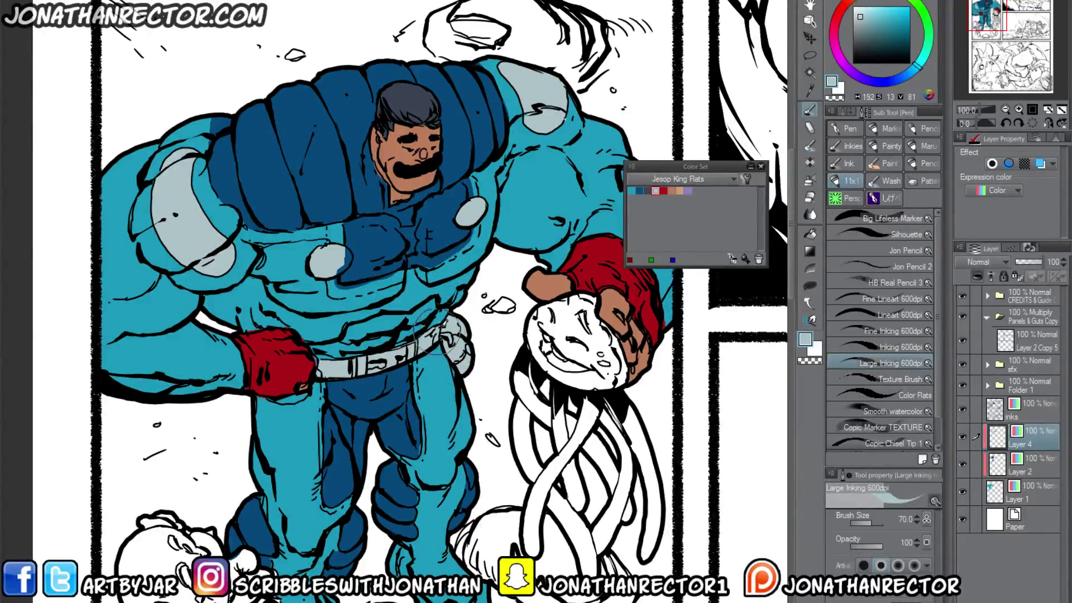
# Brush red onto the belt buckle and the accents on the side pouches.
pyautogui.press('e')
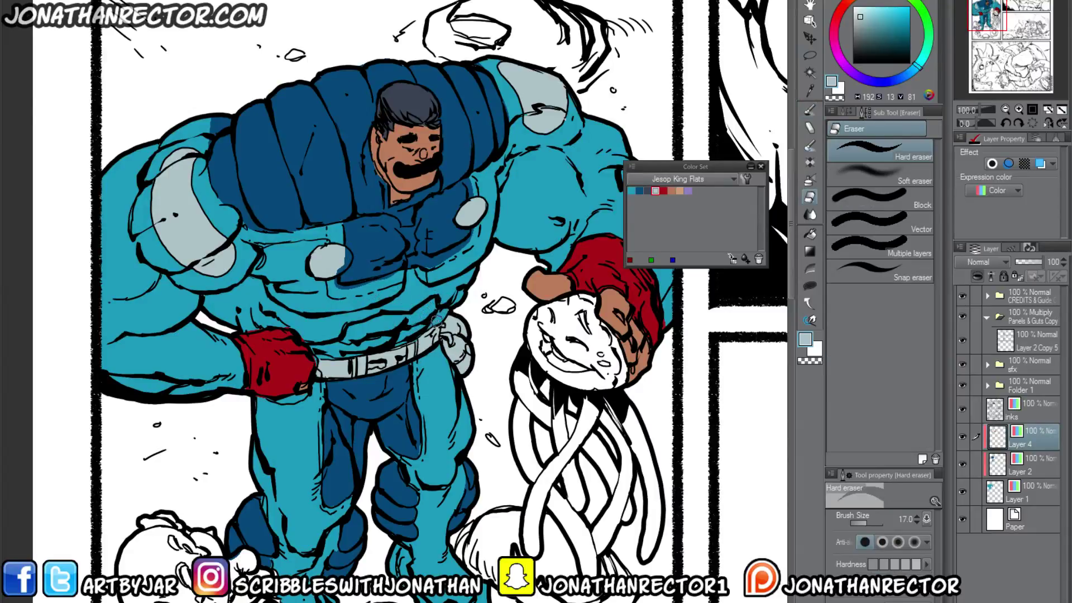
pyautogui.click(663, 190)
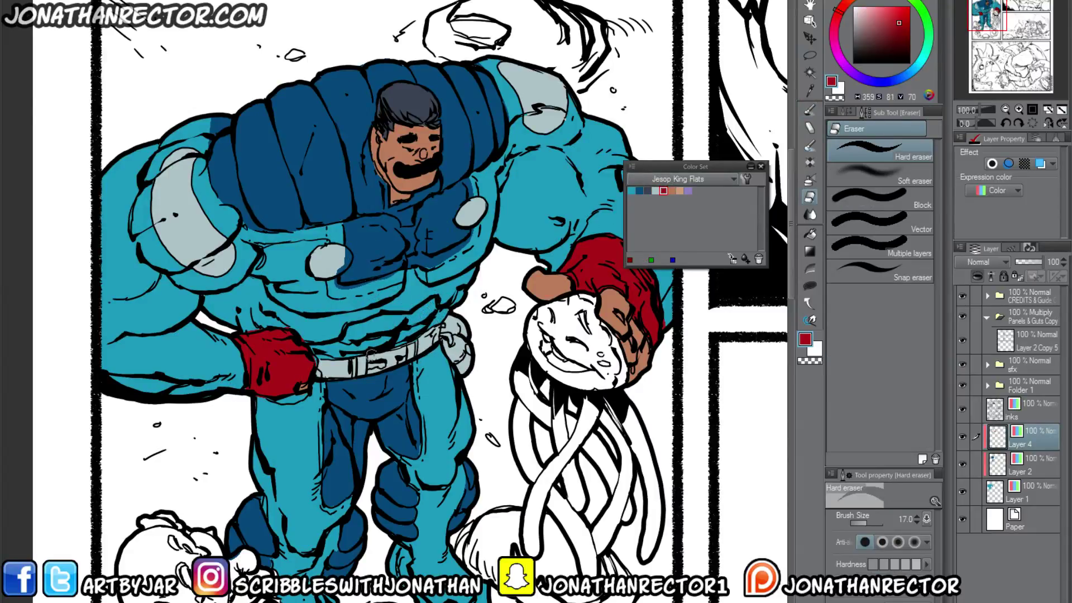
pyautogui.press('p')
pyautogui.moveTo(386, 349)
pyautogui.mouseDown()
pyautogui.moveTo(369, 357)
pyautogui.moveTo(381, 369)
pyautogui.mouseUp()
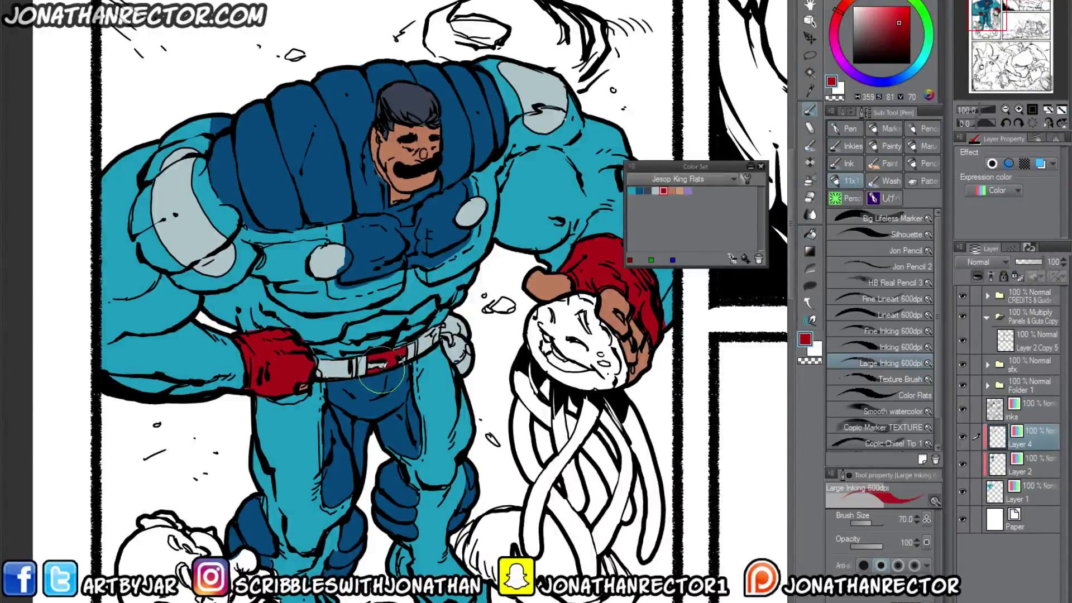
pyautogui.moveTo(464, 344); pyautogui.dragTo(468, 351)
pyautogui.moveTo(446, 334); pyautogui.dragTo(451, 342)
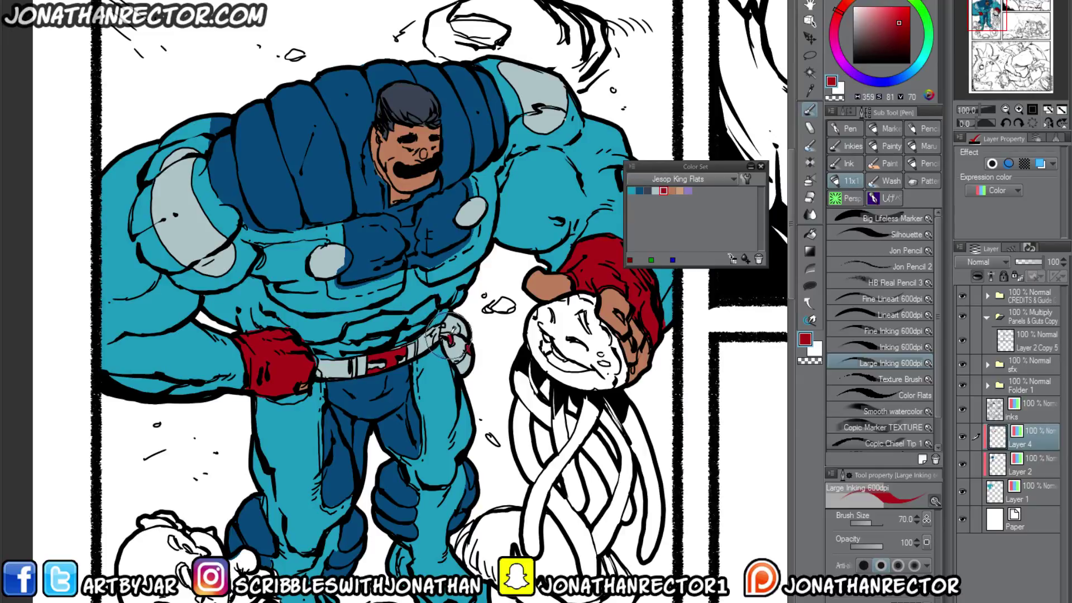
# Paint the lower parts and soles of both boots with the darker blue.
pyautogui.scroll(-3, 423, 315)
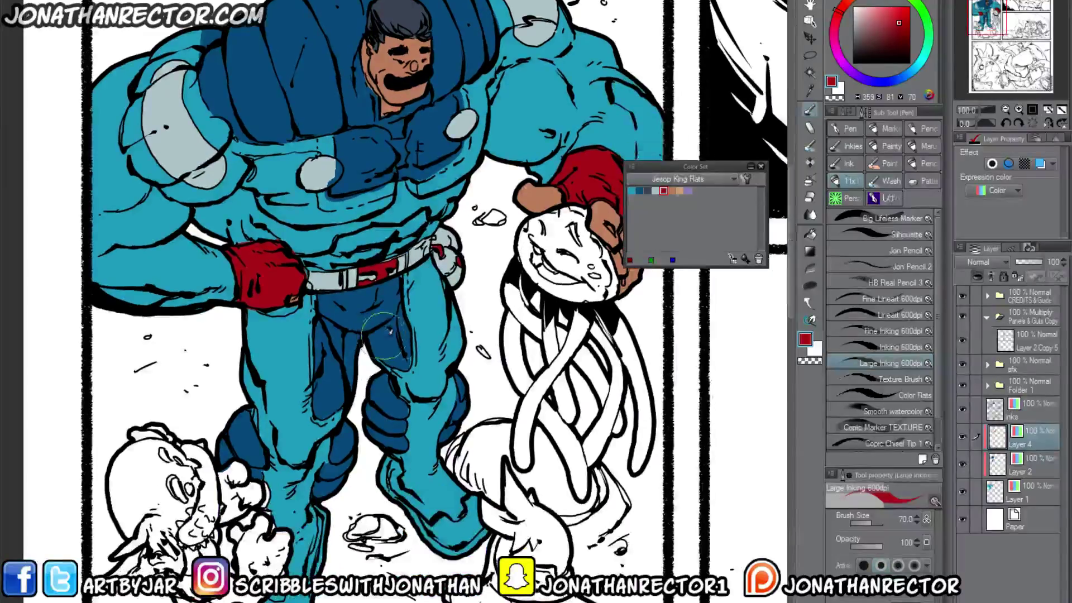
pyautogui.click(639, 190)
pyautogui.click(647, 190)
pyautogui.moveTo(480, 504)
pyautogui.mouseDown()
pyautogui.moveTo(463, 463)
pyautogui.moveTo(461, 486)
pyautogui.moveTo(463, 469)
pyautogui.moveTo(433, 505)
pyautogui.moveTo(394, 479)
pyautogui.moveTo(367, 428)
pyautogui.mouseUp()
pyautogui.click(639, 191)
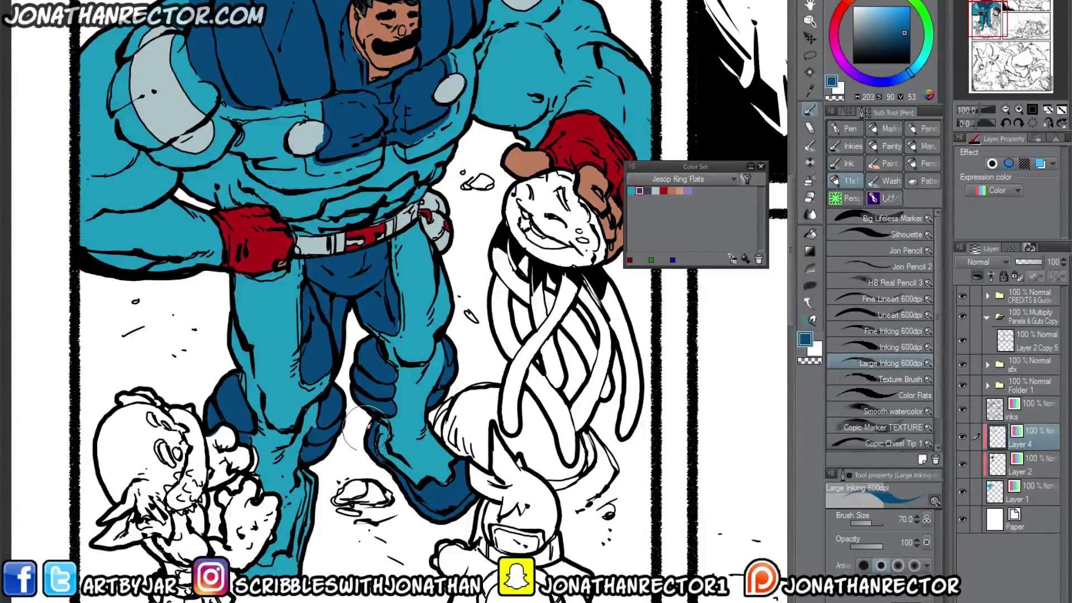
pyautogui.moveTo(302, 469)
pyautogui.mouseDown()
pyautogui.moveTo(311, 497)
pyautogui.moveTo(291, 572)
pyautogui.moveTo(265, 581)
pyautogui.moveTo(251, 558)
pyautogui.mouseUp()
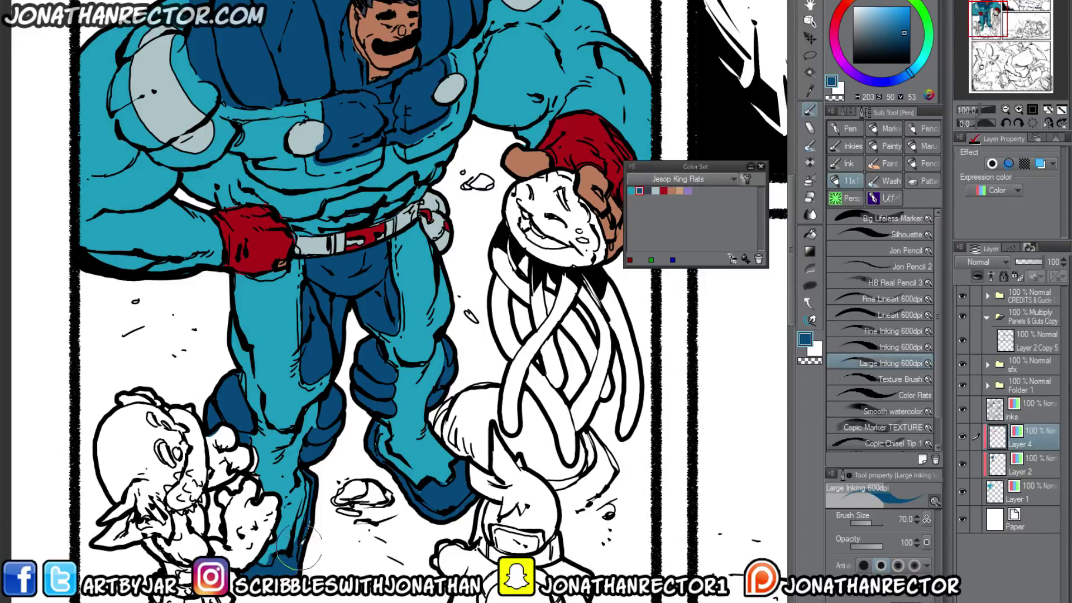
# Add a new clipped layer above the colour layers, choose the light purple, and set the layer's blending mode to Multiply.
pyautogui.scroll(-2, 250, 405)
pyautogui.moveTo(263, 367); pyautogui.dragTo(291, 356)
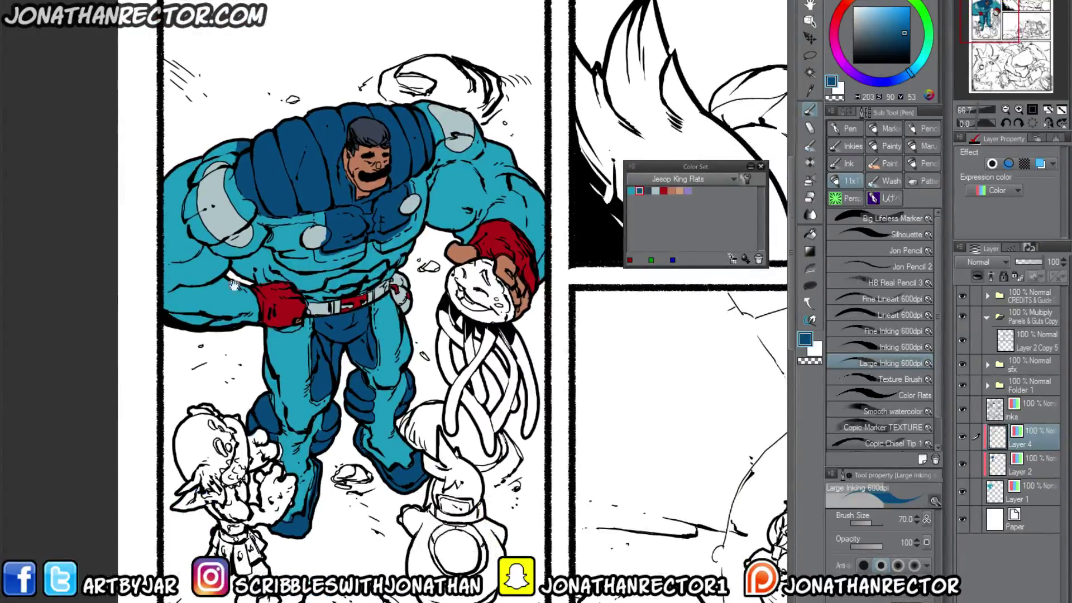
pyautogui.moveTo(326, 510); pyautogui.dragTo(310, 469)
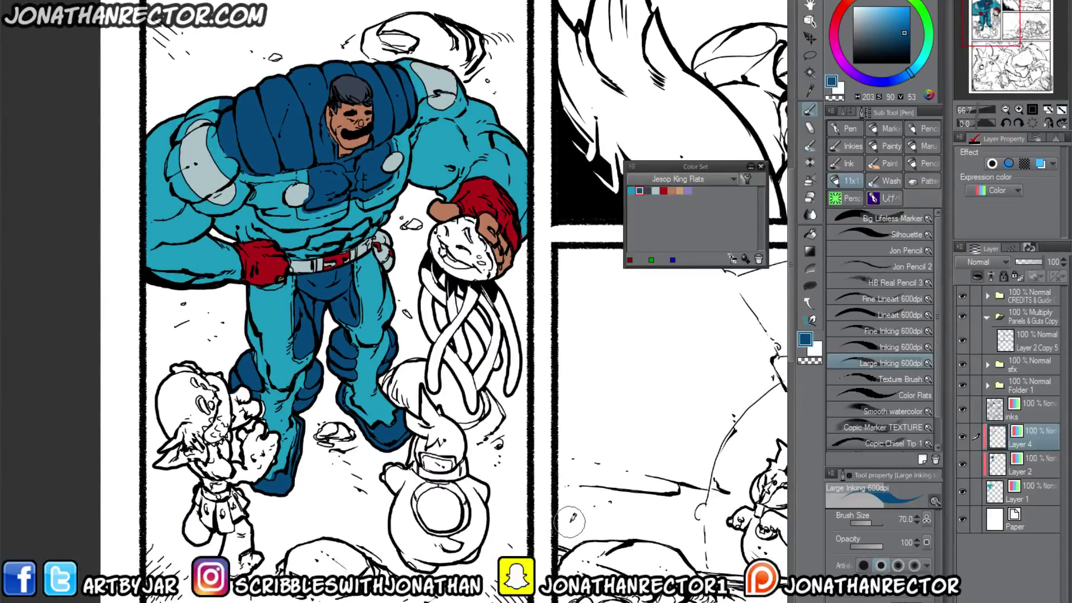
pyautogui.hotkey('ctrl', 'shift', 'n')
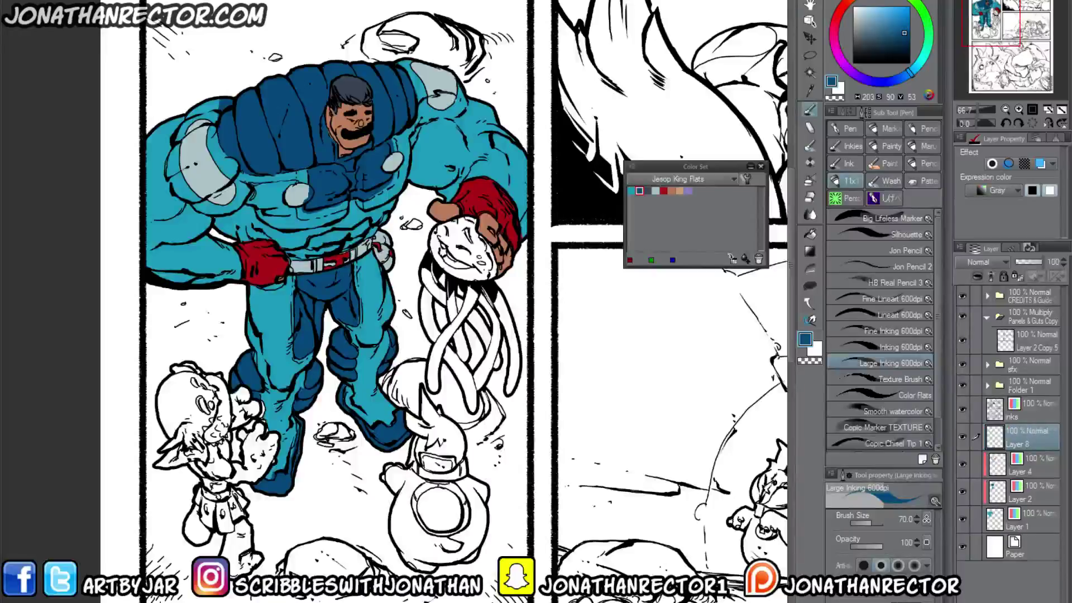
pyautogui.click(977, 276)
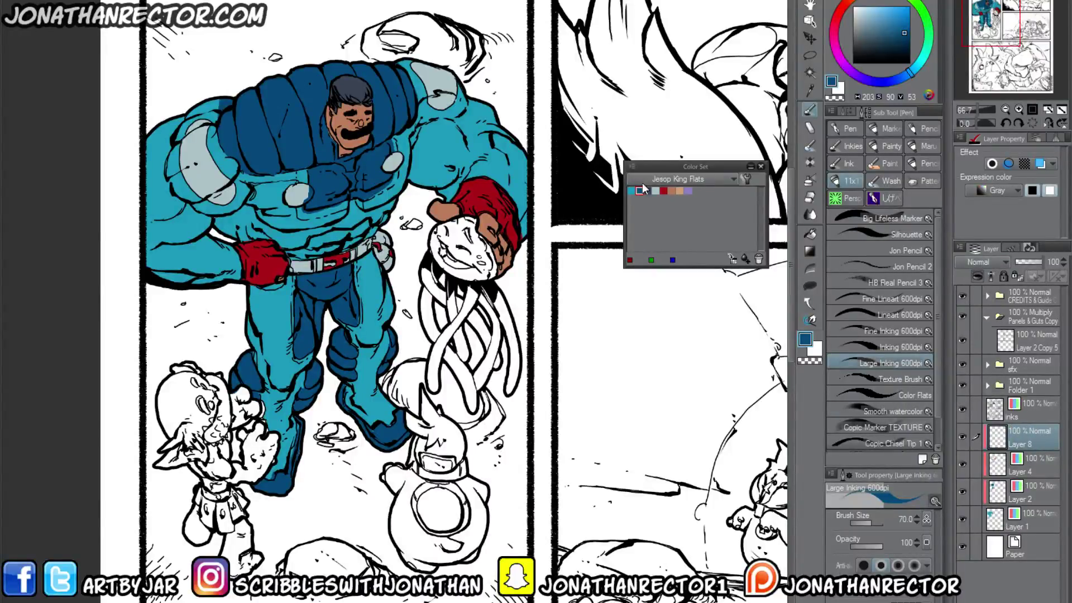
pyautogui.click(688, 191)
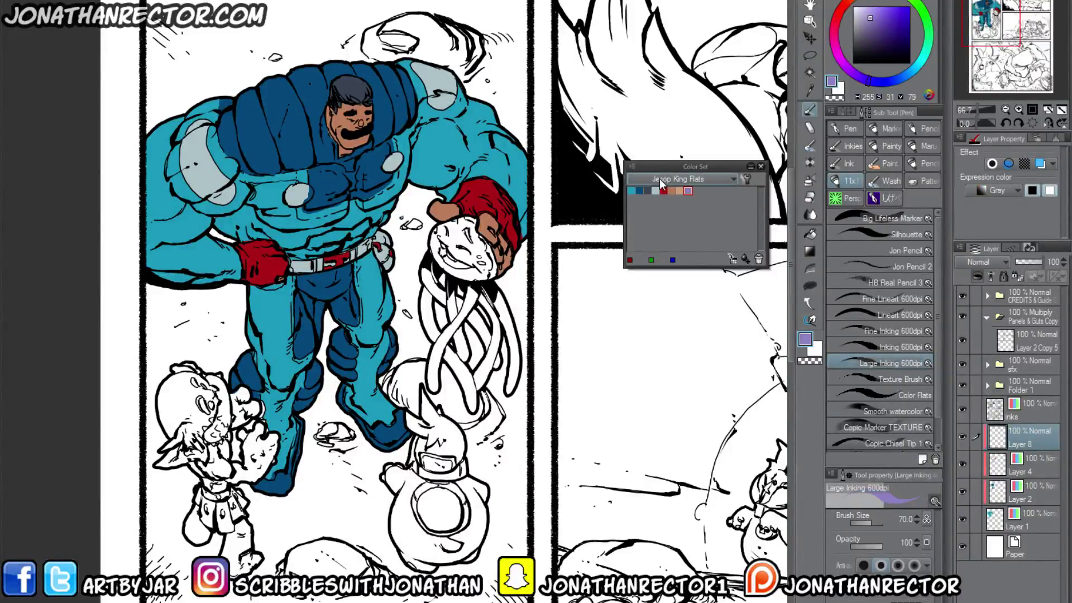
pyautogui.click(978, 262)
pyautogui.click(980, 287)
# Enlarge the brush to 120 and paint purple Multiply shadows over the figure's torso, arms, gloves and lower legs.
pyautogui.moveTo(357, 375); pyautogui.dragTo(393, 445)
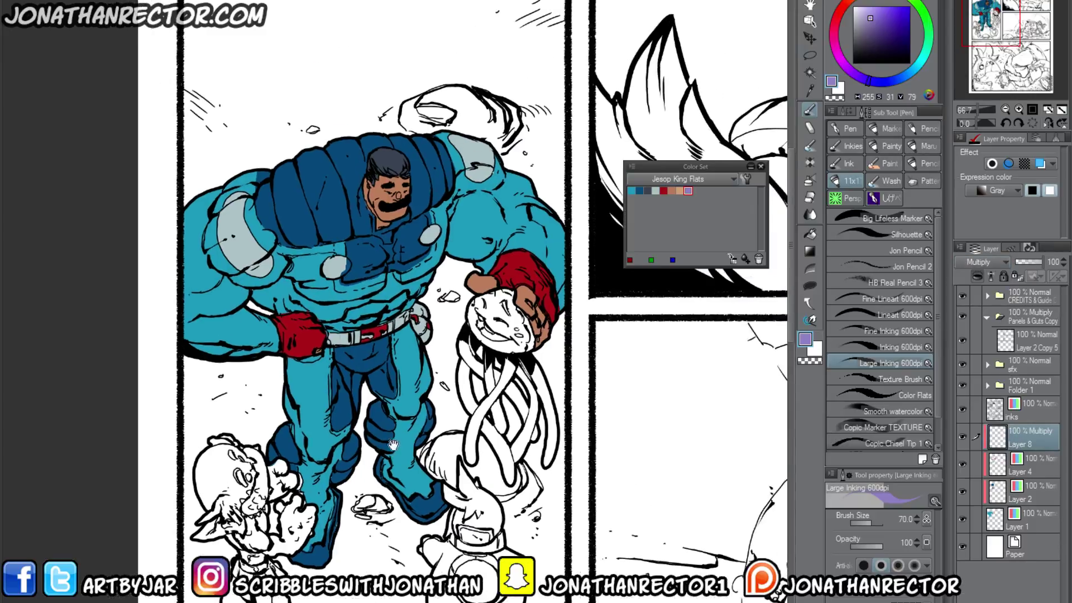
pyautogui.press(']')
pyautogui.press(']')
pyautogui.press(']')
pyautogui.moveTo(251, 310); pyautogui.dragTo(265, 297)
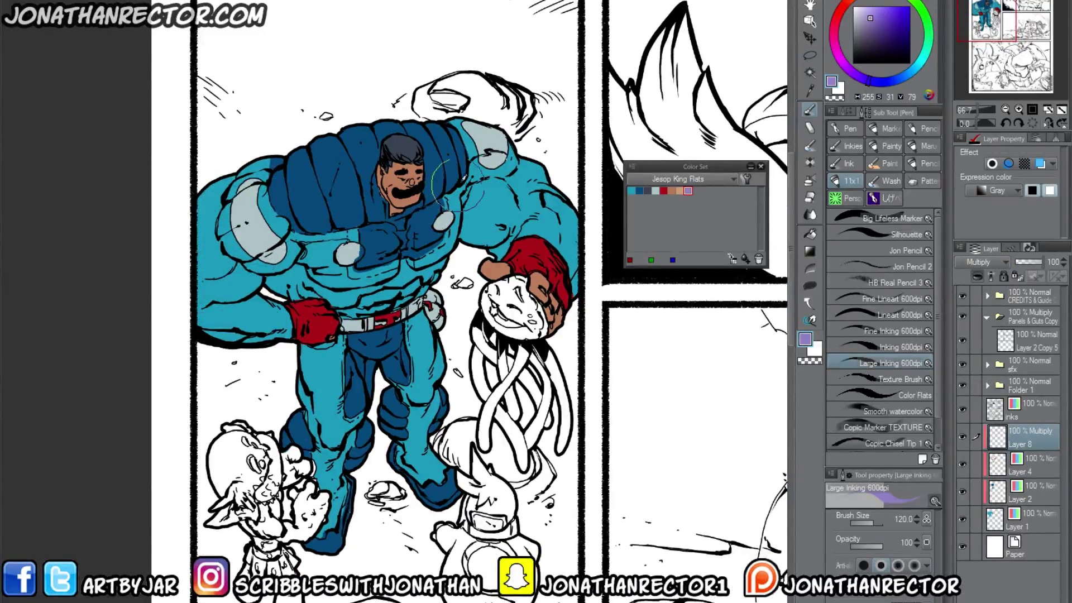
pyautogui.moveTo(459, 184)
pyautogui.mouseDown()
pyautogui.moveTo(402, 222)
pyautogui.moveTo(306, 237)
pyautogui.mouseUp()
pyautogui.moveTo(453, 261)
pyautogui.mouseDown()
pyautogui.moveTo(407, 295)
pyautogui.moveTo(375, 274)
pyautogui.moveTo(302, 289)
pyautogui.moveTo(357, 346)
pyautogui.moveTo(413, 335)
pyautogui.moveTo(429, 424)
pyautogui.moveTo(416, 478)
pyautogui.moveTo(330, 491)
pyautogui.moveTo(296, 440)
pyautogui.moveTo(296, 357)
pyautogui.moveTo(184, 306)
pyautogui.moveTo(304, 252)
pyautogui.moveTo(312, 280)
pyautogui.mouseUp()
pyautogui.moveTo(446, 184)
pyautogui.mouseDown()
pyautogui.moveTo(501, 234)
pyautogui.moveTo(550, 313)
pyautogui.moveTo(567, 223)
pyautogui.mouseUp()
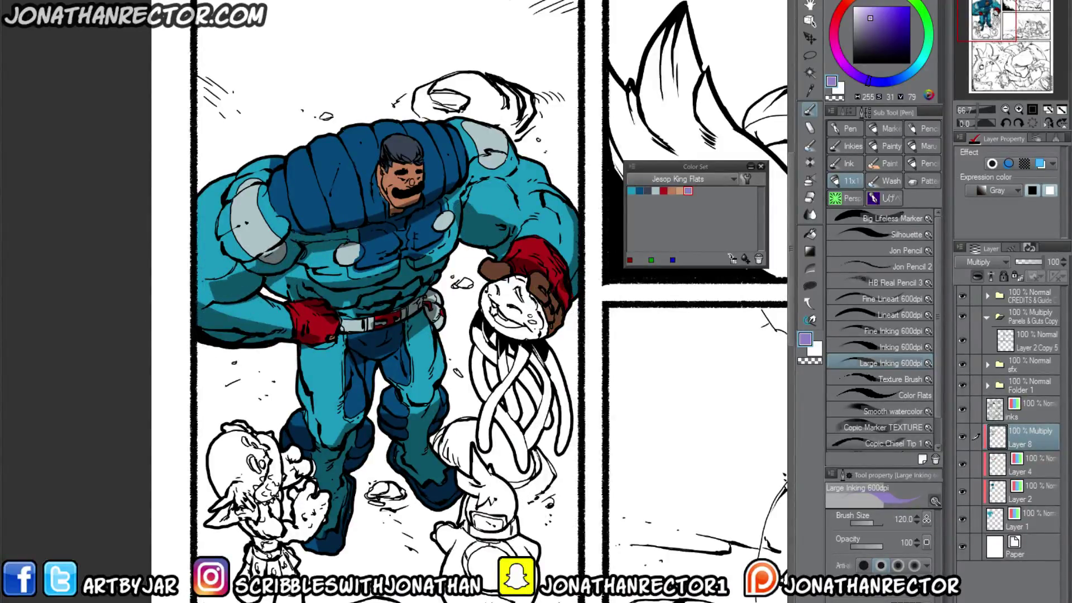
pyautogui.hotkey('ctrl', '-')
pyautogui.hotkey('ctrl', '-')
pyautogui.hotkey('ctrl', '+')
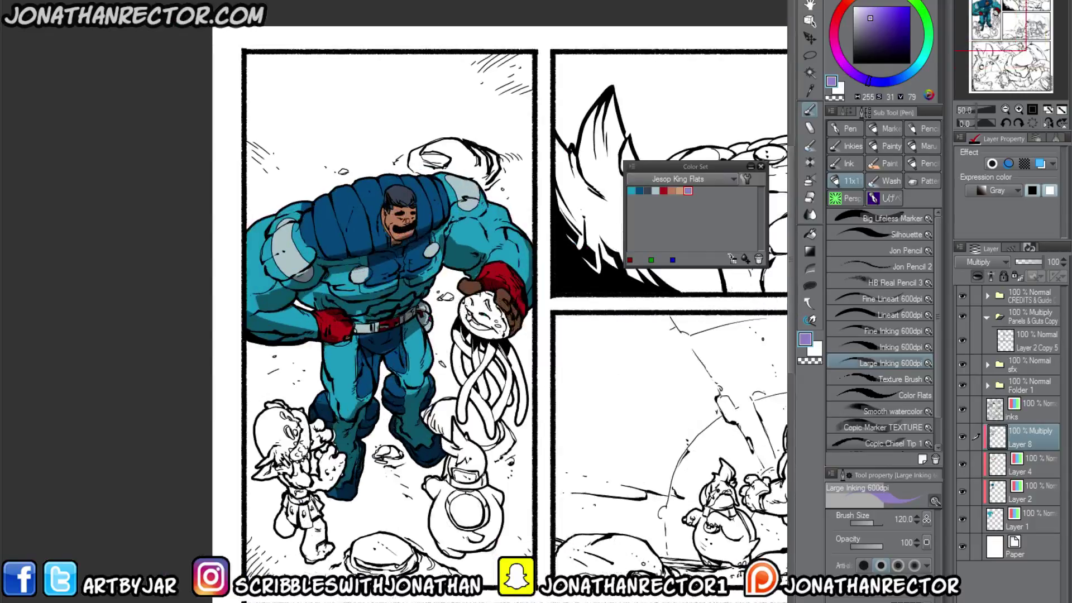